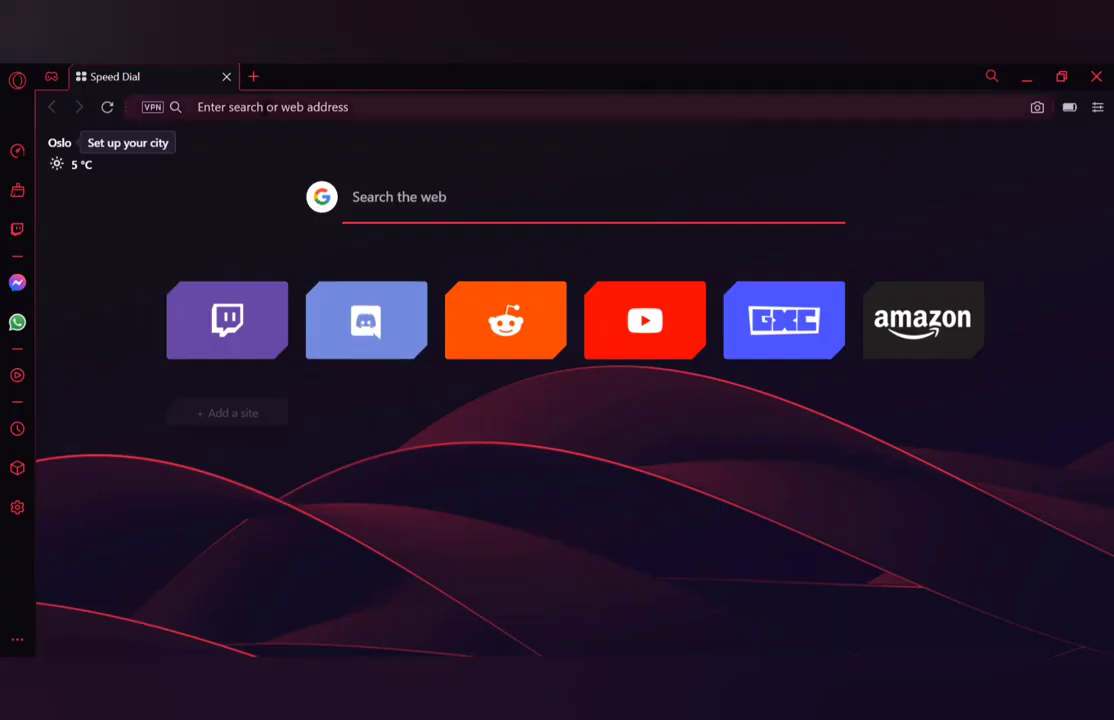
# Search the web for "simplified video editing" and open the simplified.co Free Online Video Cutter result
pyautogui.click(265, 108)
pyautogui.write('simplified')
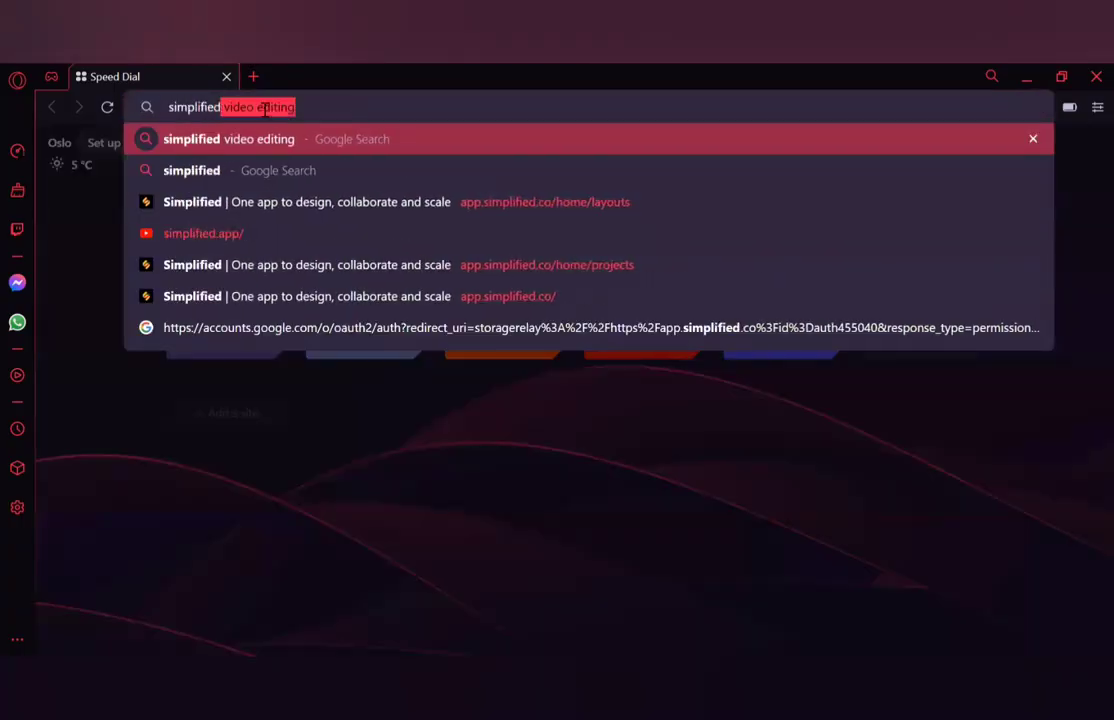
pyautogui.press('Return')
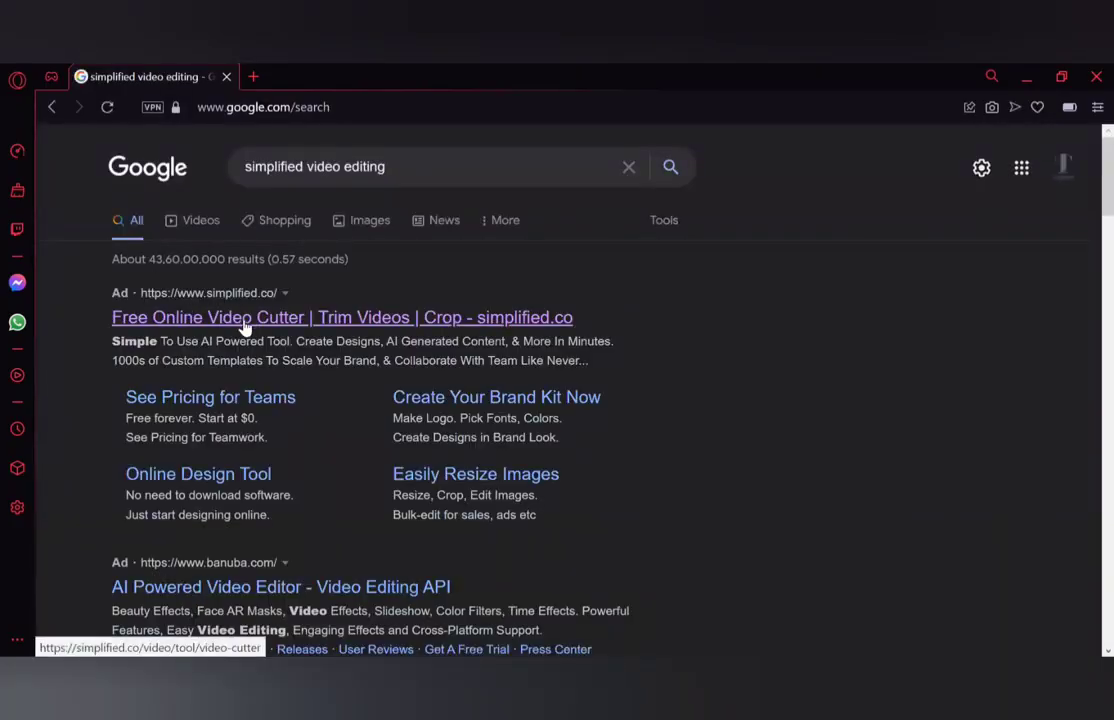
pyautogui.click(244, 328)
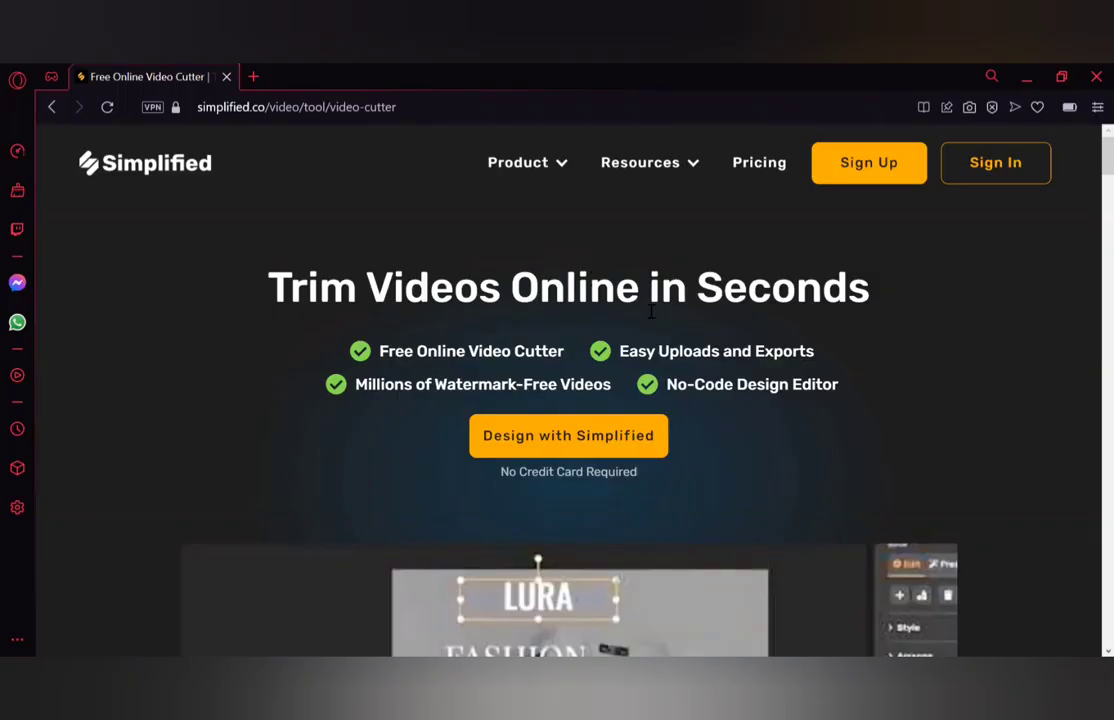
# Review the plans on Simplified's pricing page and start signing up for the Free plan
pyautogui.click(745, 168)
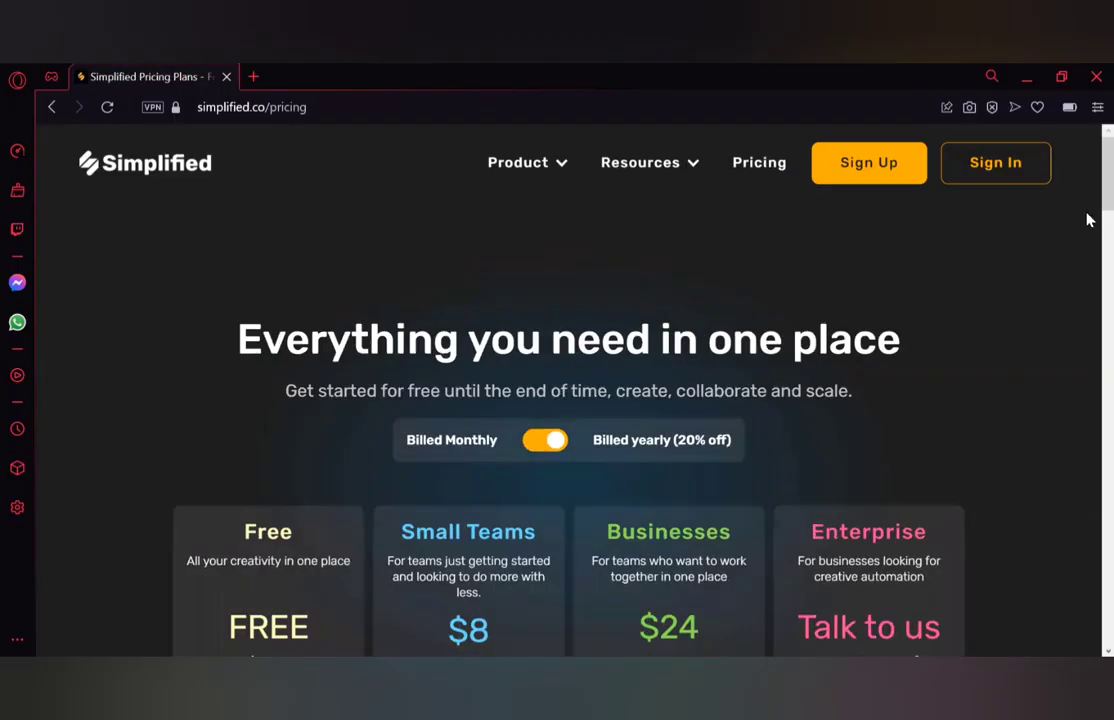
pyautogui.scroll(-3, 1089, 220)
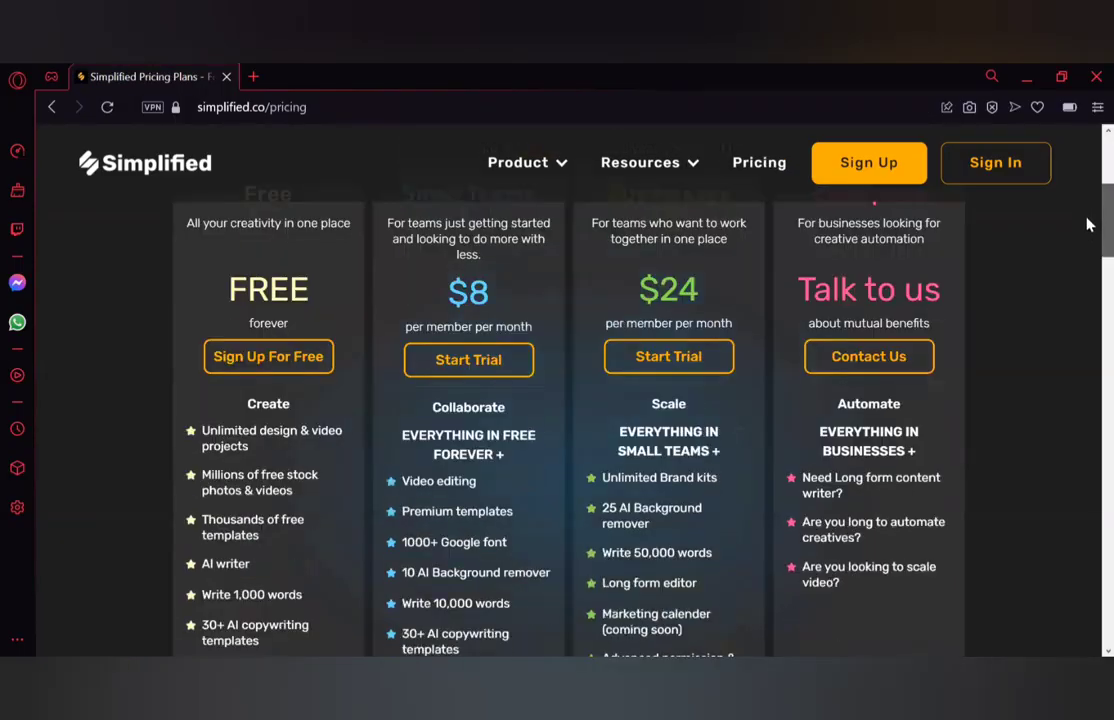
pyautogui.scroll(1, 1089, 220)
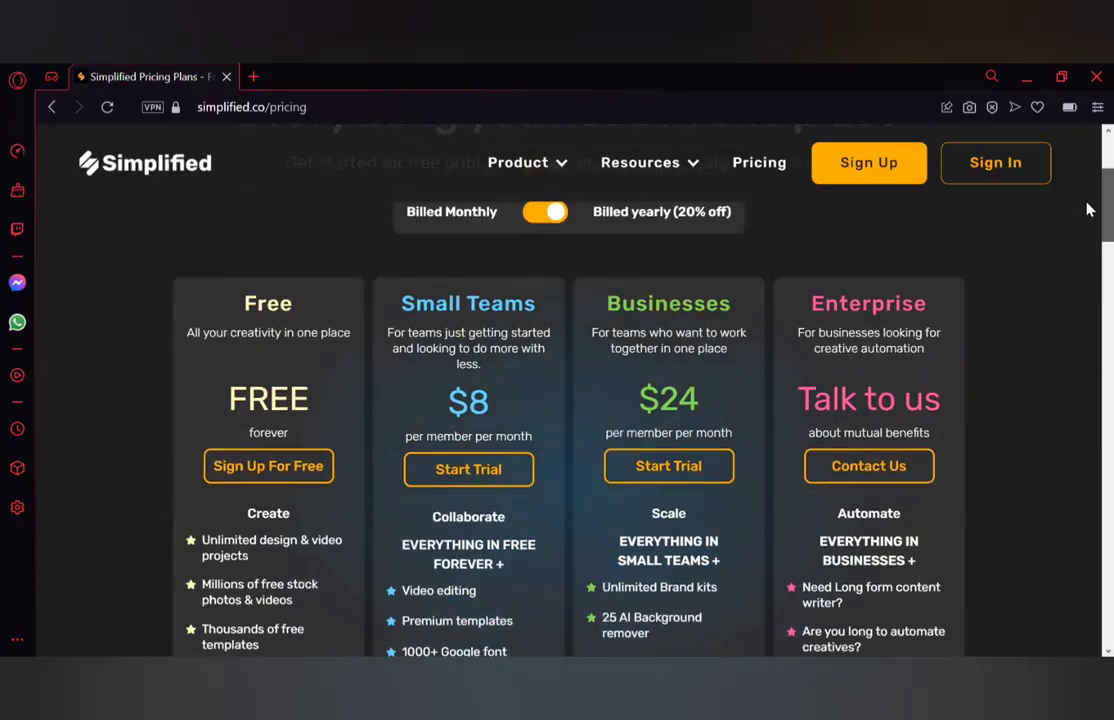
pyautogui.scroll(-1, 1089, 211)
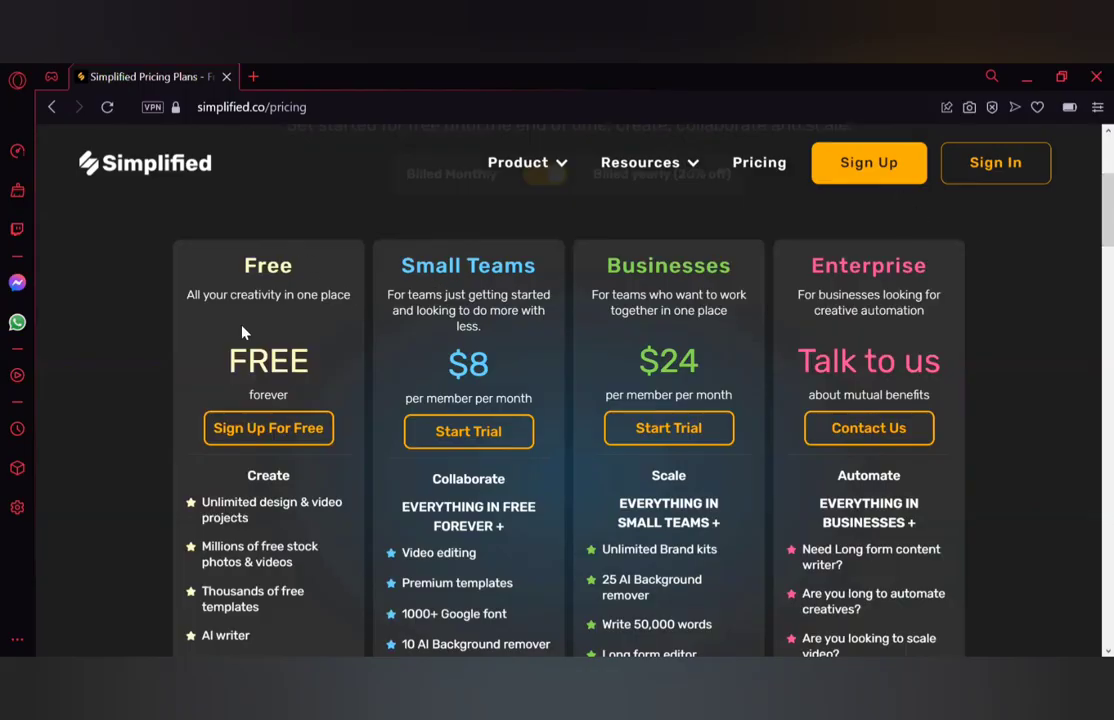
pyautogui.click(283, 428)
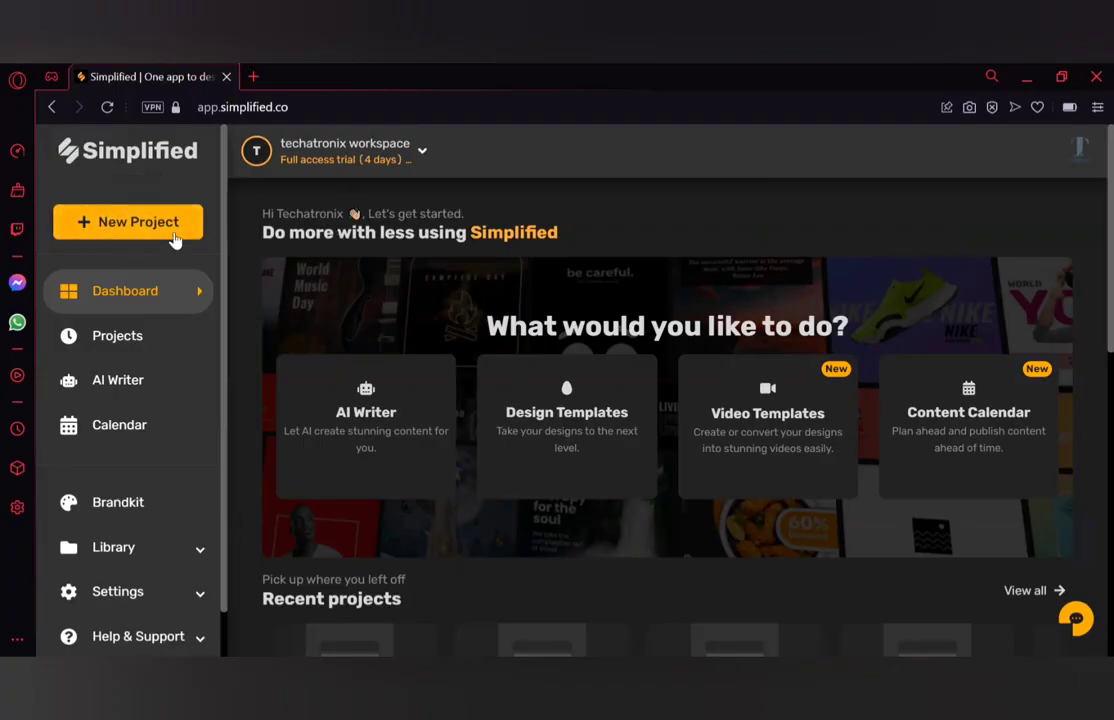
# Create a new project from the Youtube Thumbnails preset, 1280 x 720 px
pyautogui.click(112, 224)
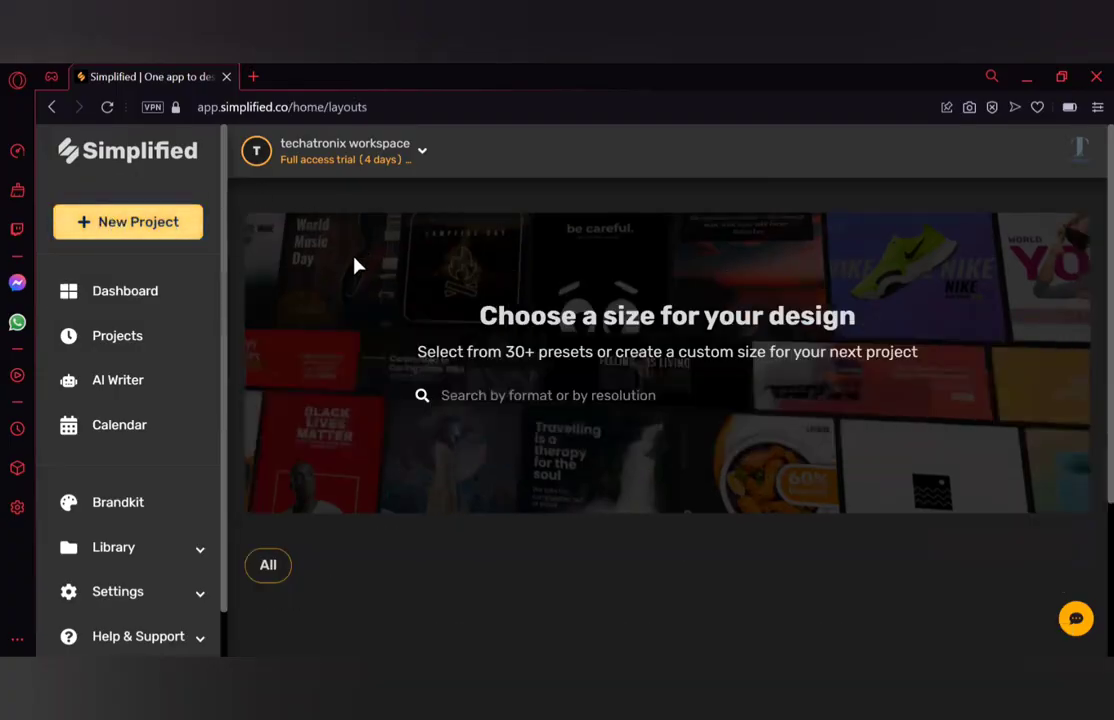
pyautogui.scroll(-5, 1097, 188)
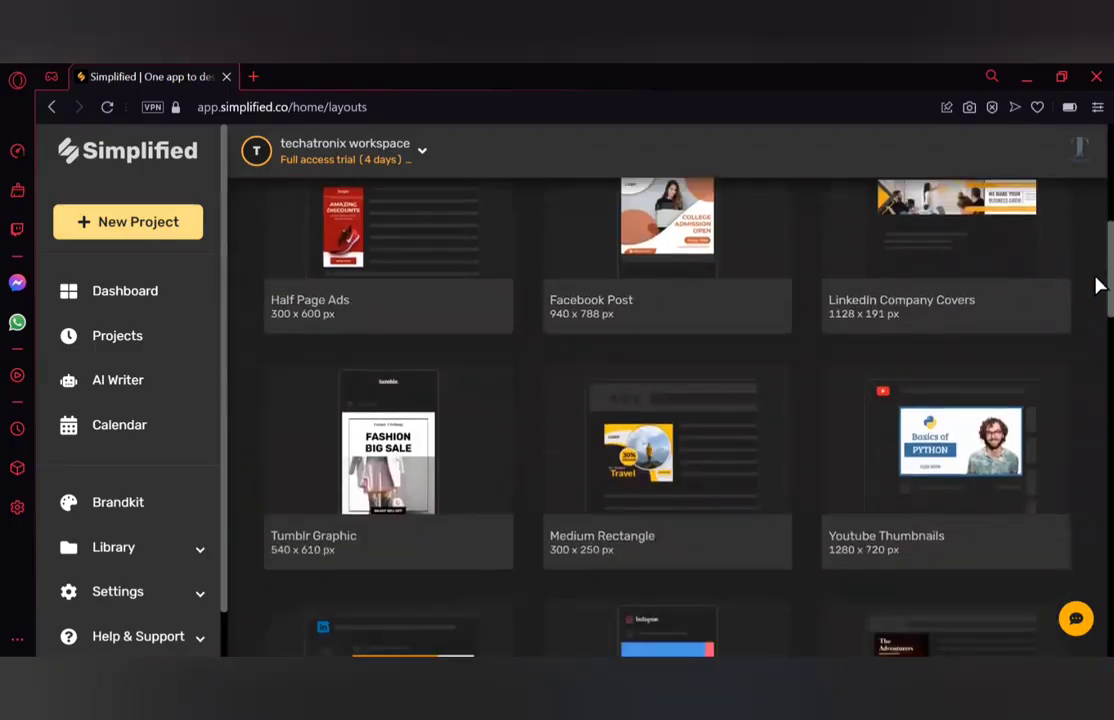
pyautogui.scroll(1, 1097, 280)
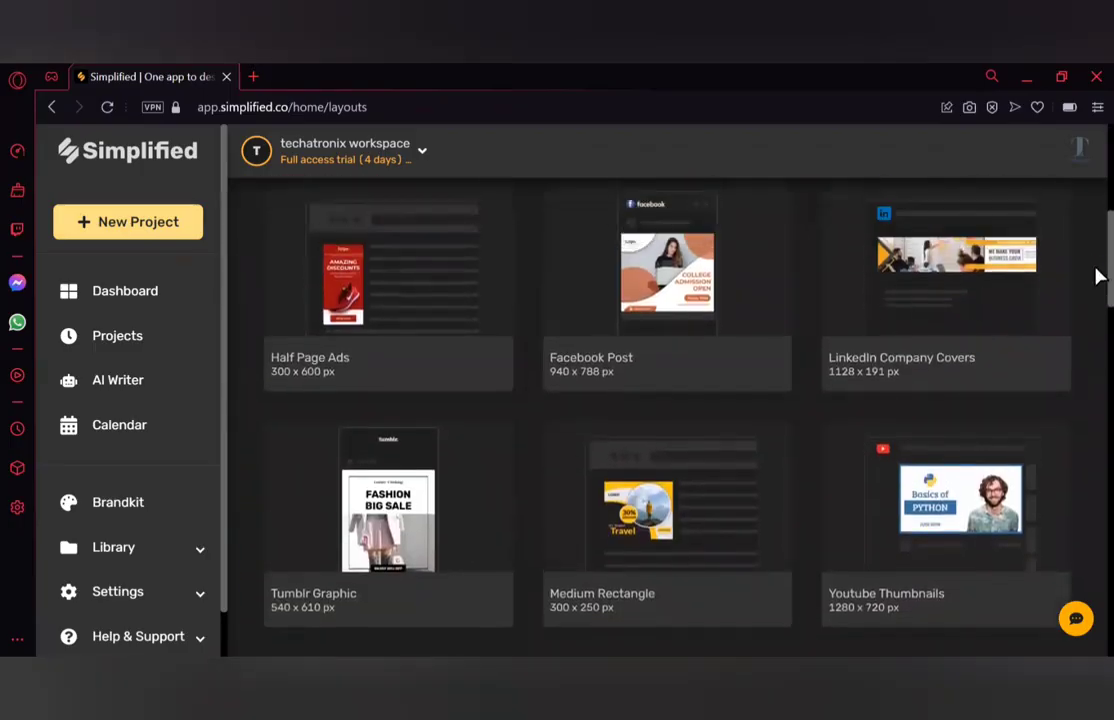
pyautogui.scroll(-4, 1097, 290)
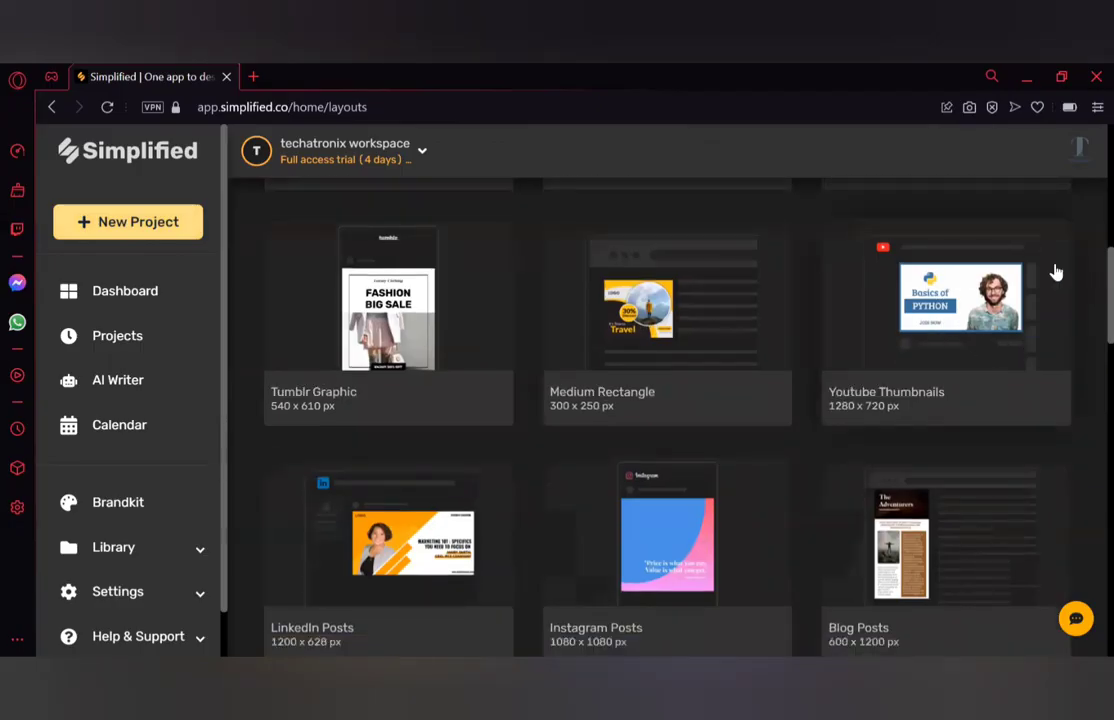
pyautogui.scroll(-2, 1100, 305)
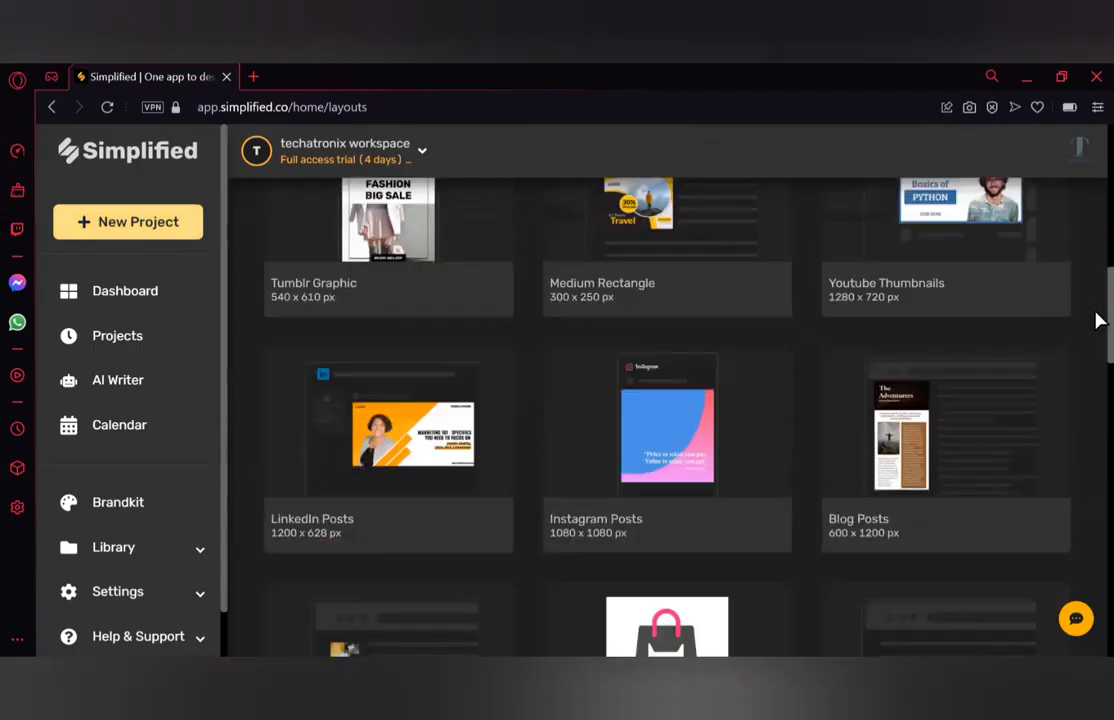
pyautogui.scroll(-5, 1097, 326)
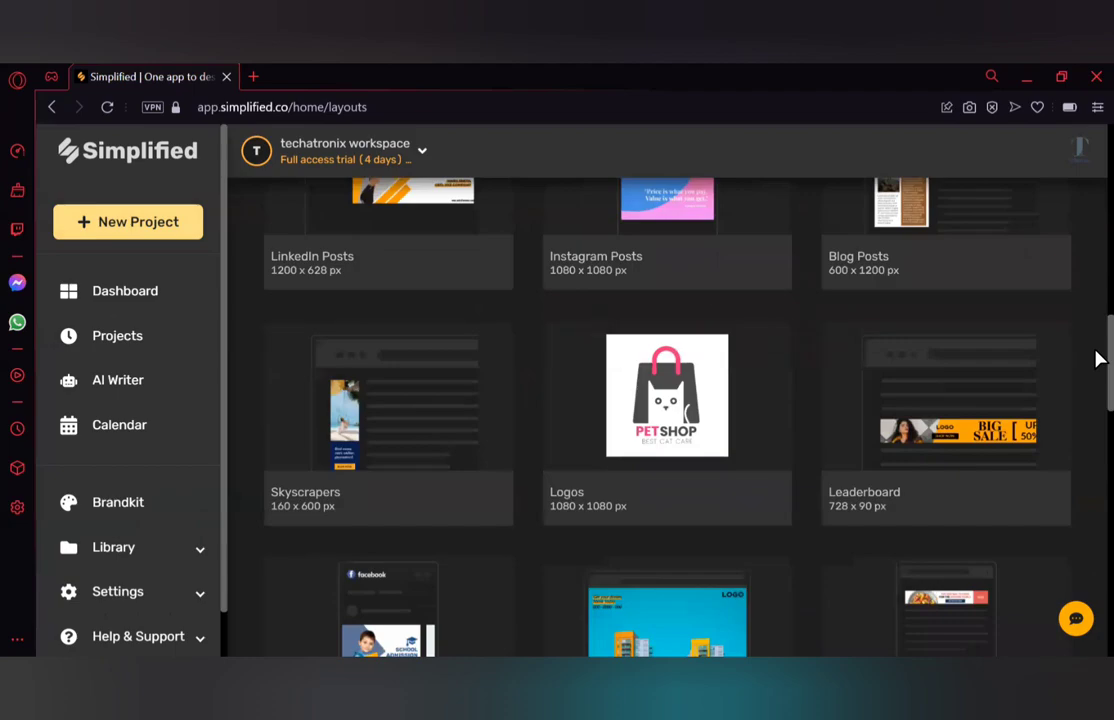
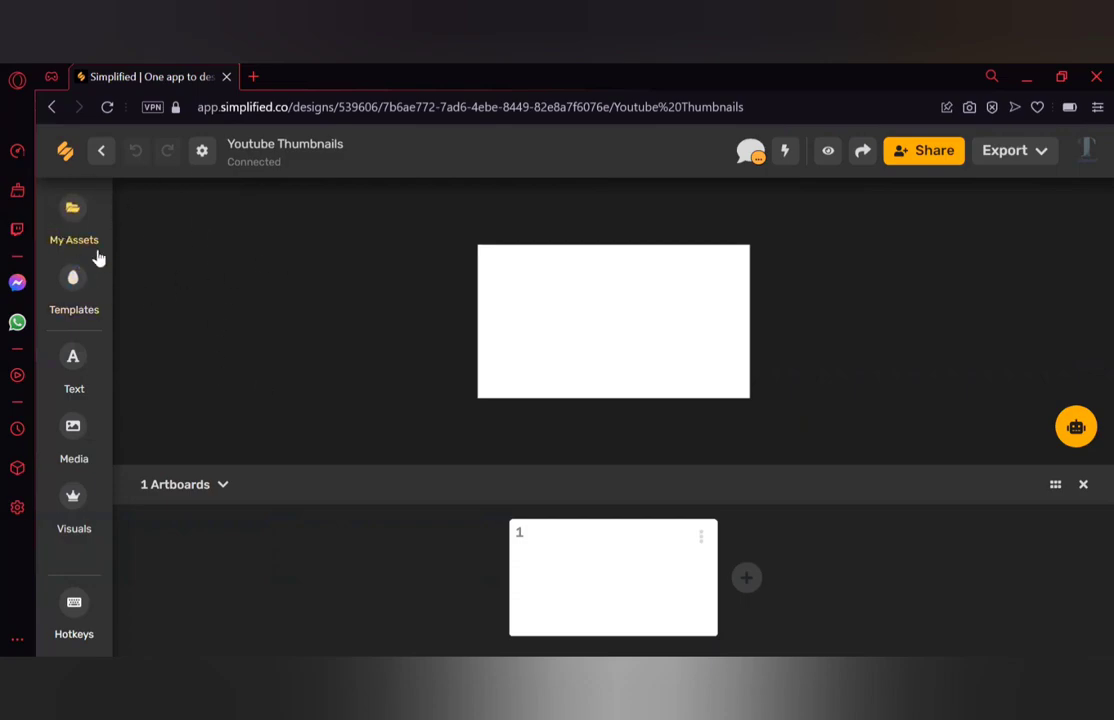
# Look through the uploaded assets, the template categories and the text styles available for the design
pyautogui.click(77, 218)
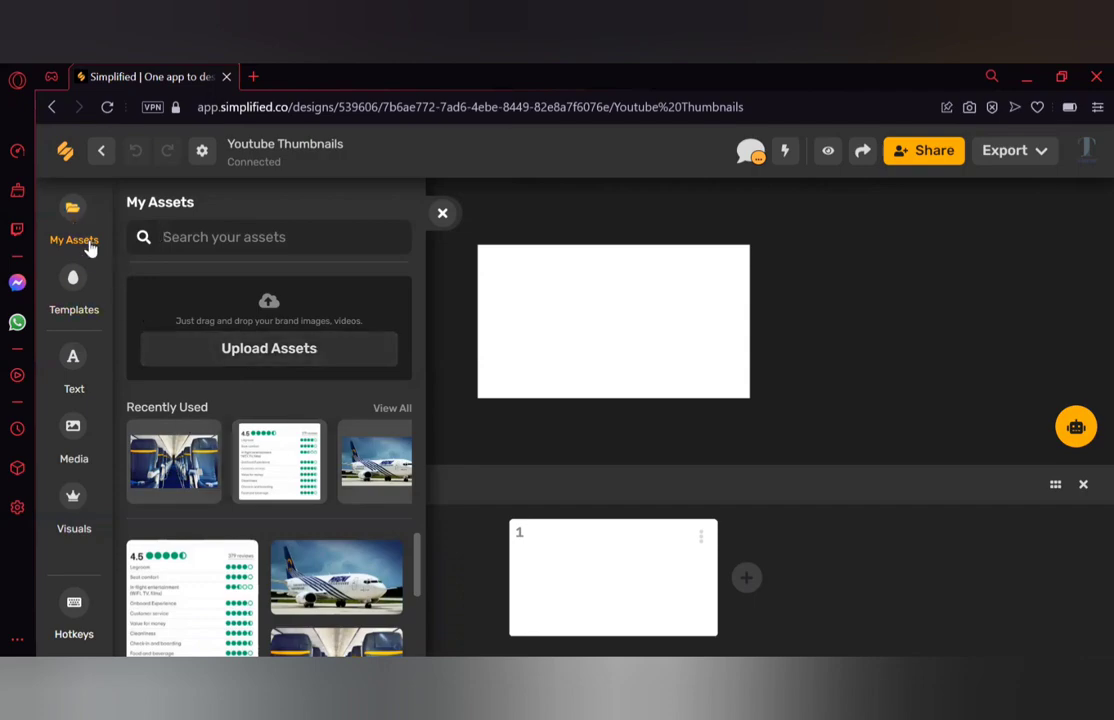
pyautogui.click(78, 284)
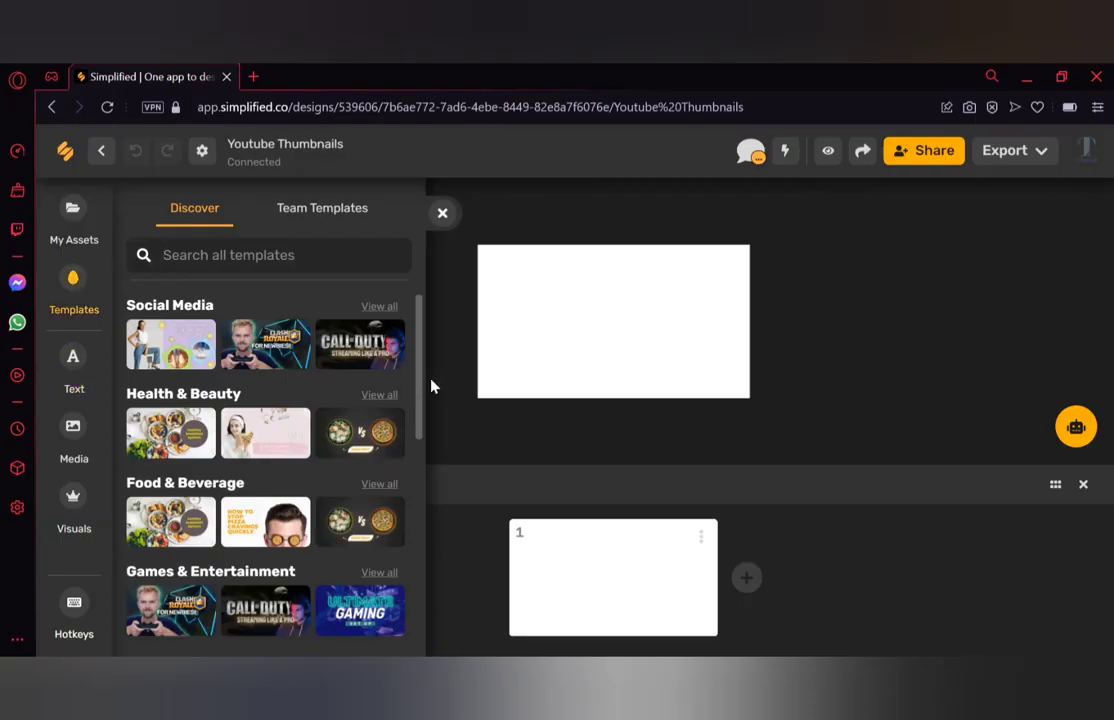
pyautogui.moveTo(418, 372); pyautogui.dragTo(430, 527)
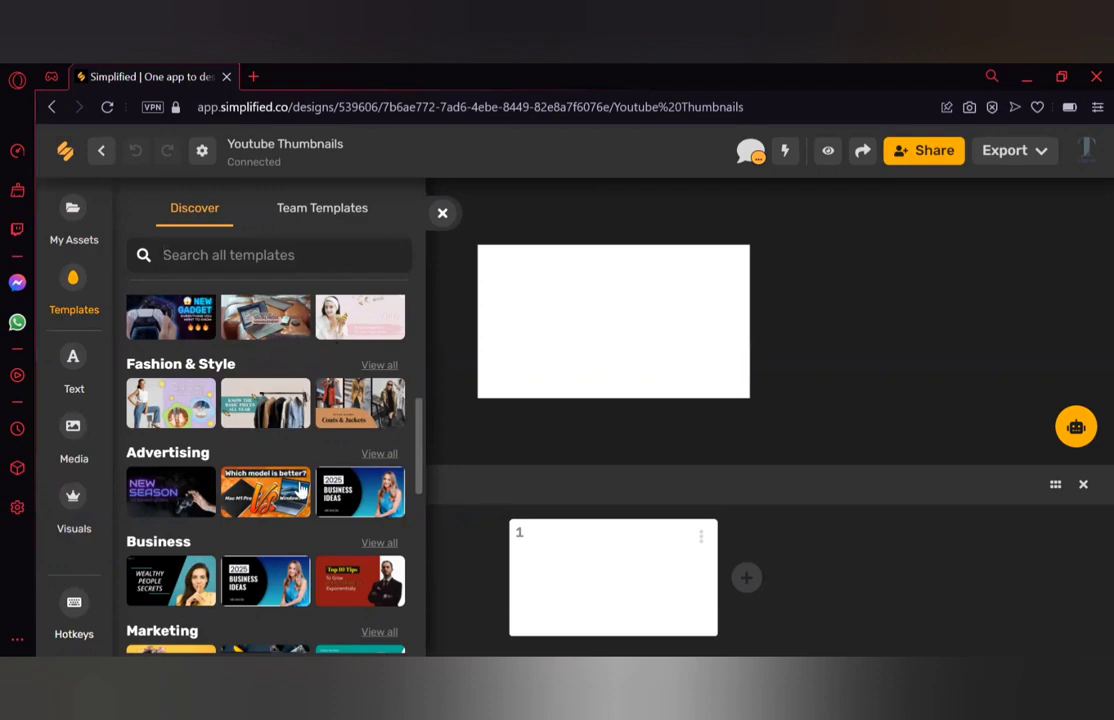
pyautogui.moveTo(421, 410); pyautogui.dragTo(424, 263)
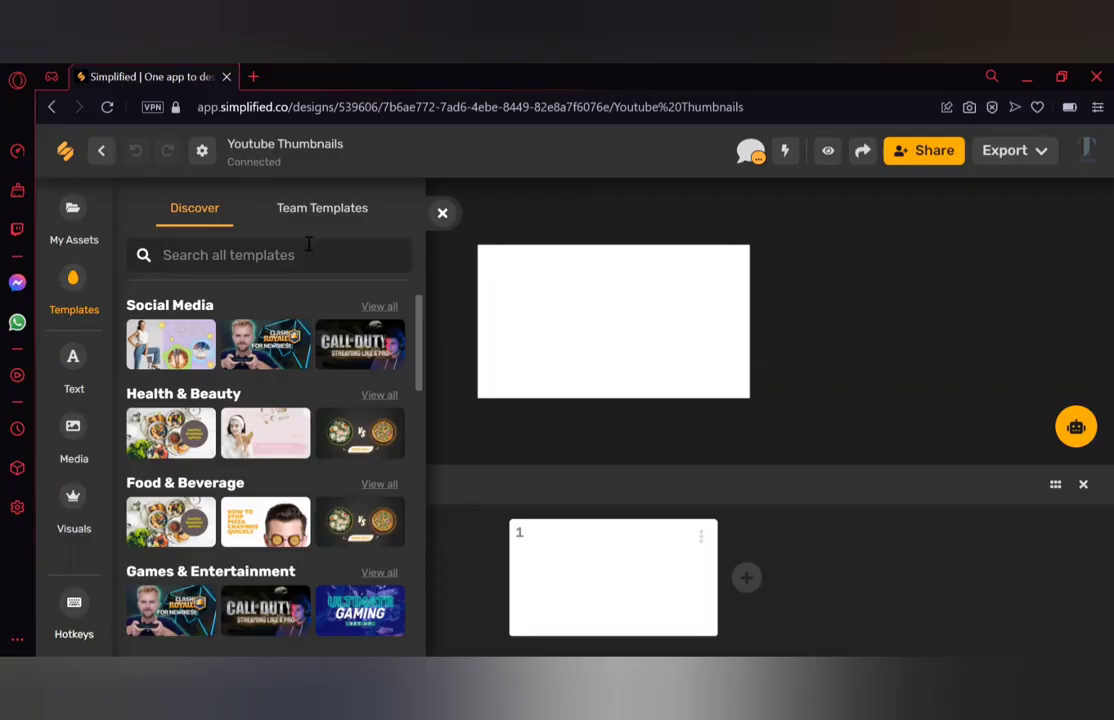
pyautogui.click(74, 362)
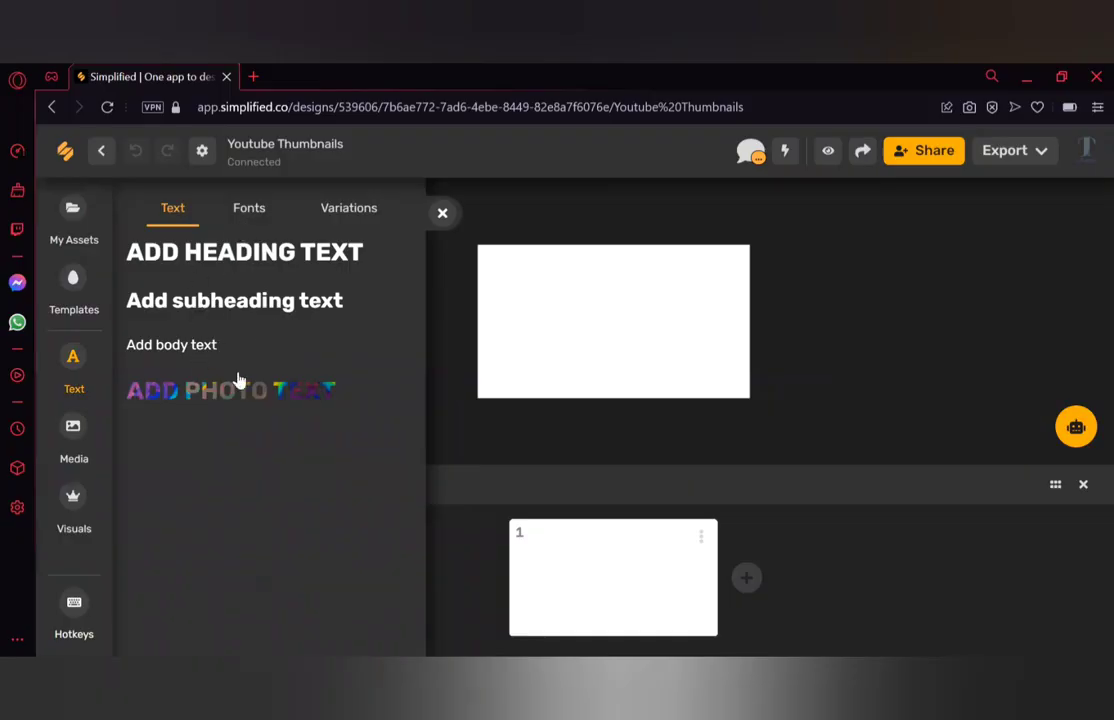
# Add the 0:07 Storyblocks clip of the mountain peak under a blue sky to the artboard
pyautogui.click(72, 432)
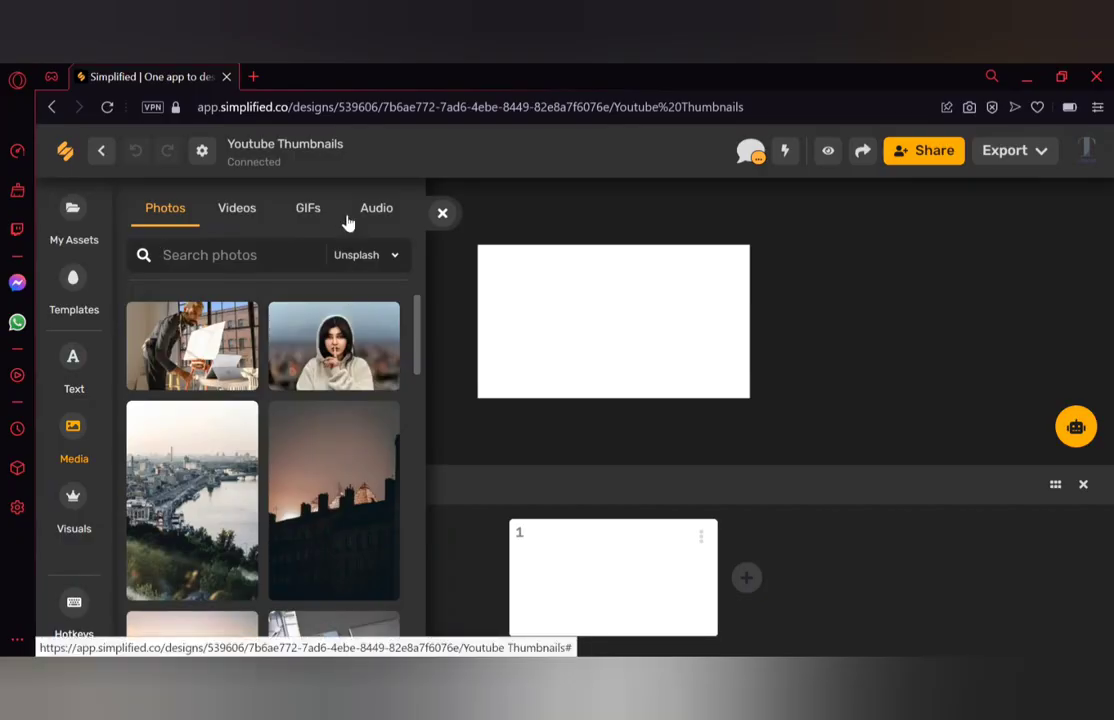
pyautogui.click(232, 216)
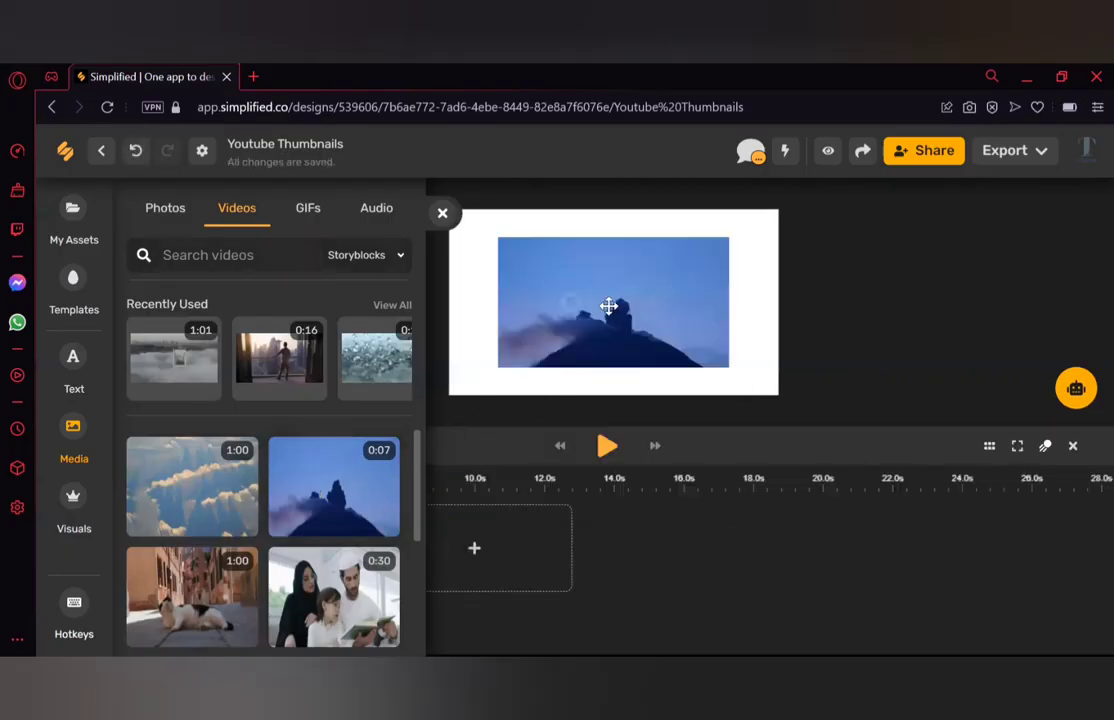
pyautogui.click(630, 300)
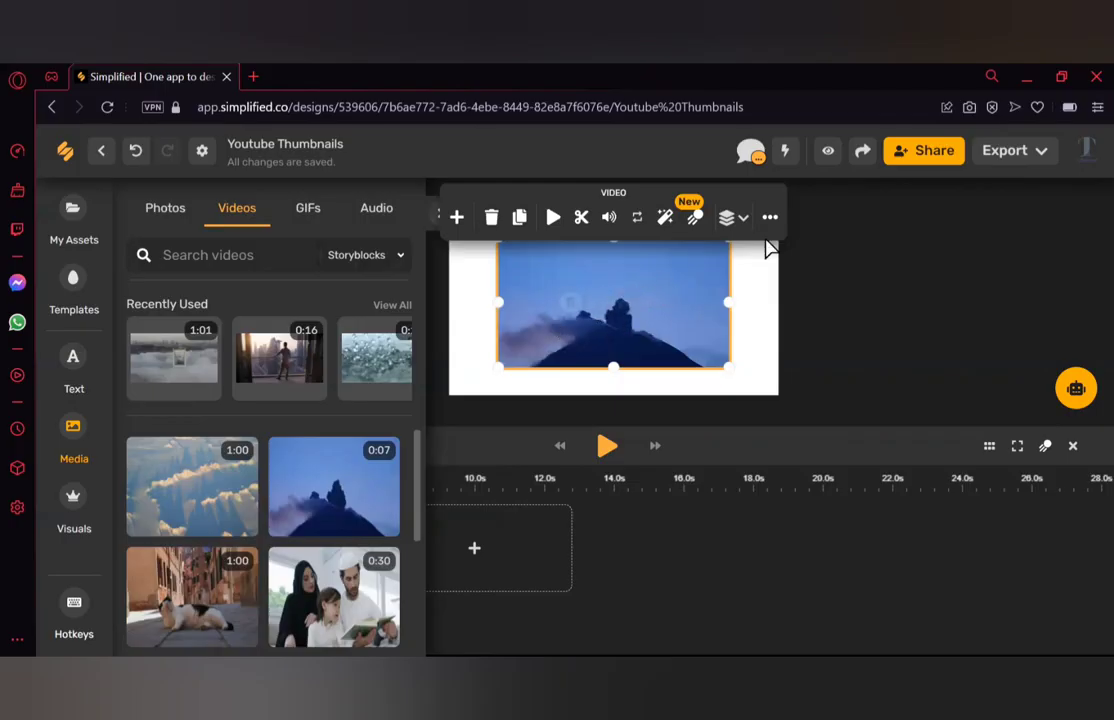
pyautogui.click(868, 264)
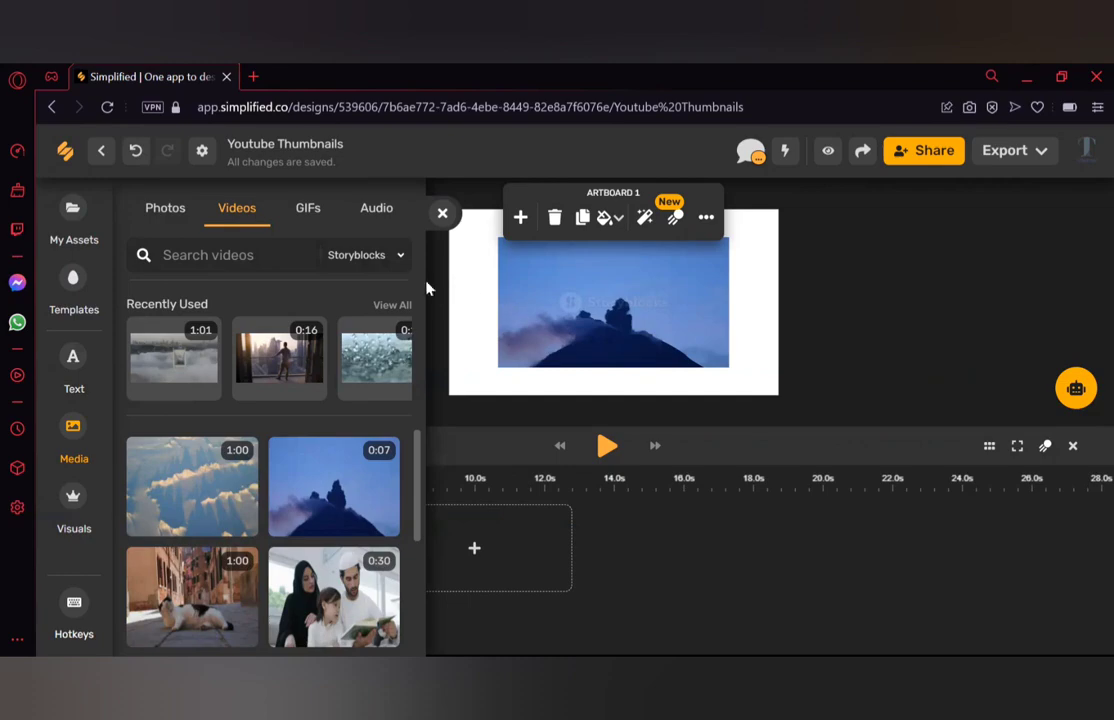
# Switch the stock video source to Pixabay and delete the mountain clip from the artboard
pyautogui.click(384, 258)
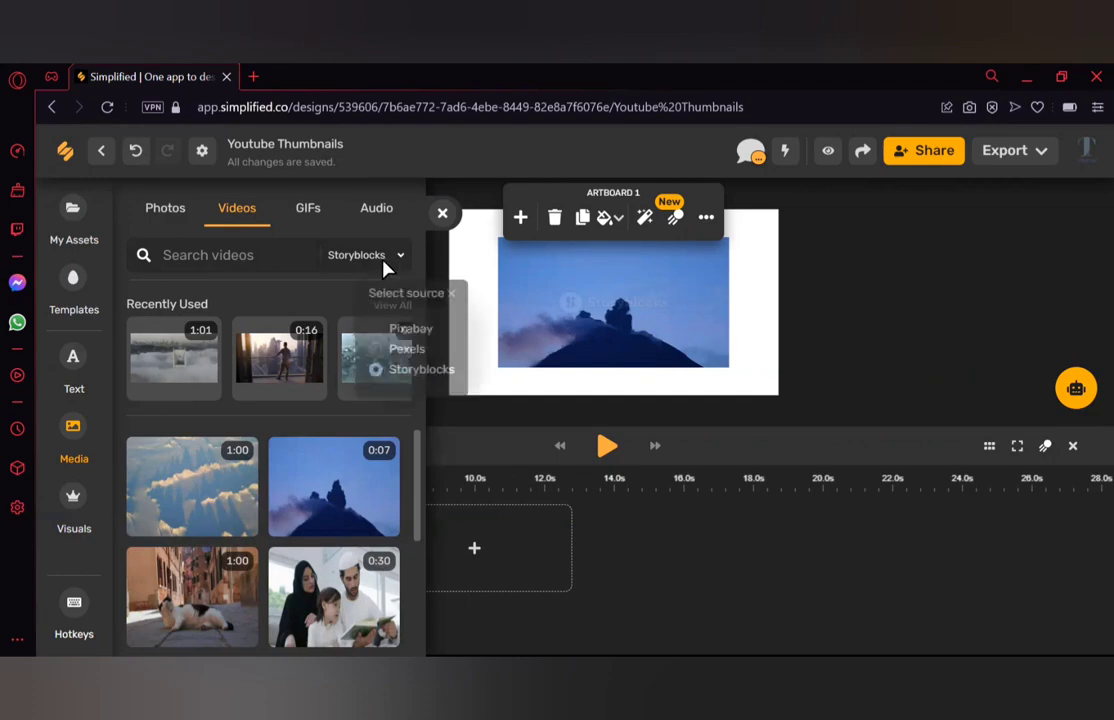
pyautogui.click(389, 333)
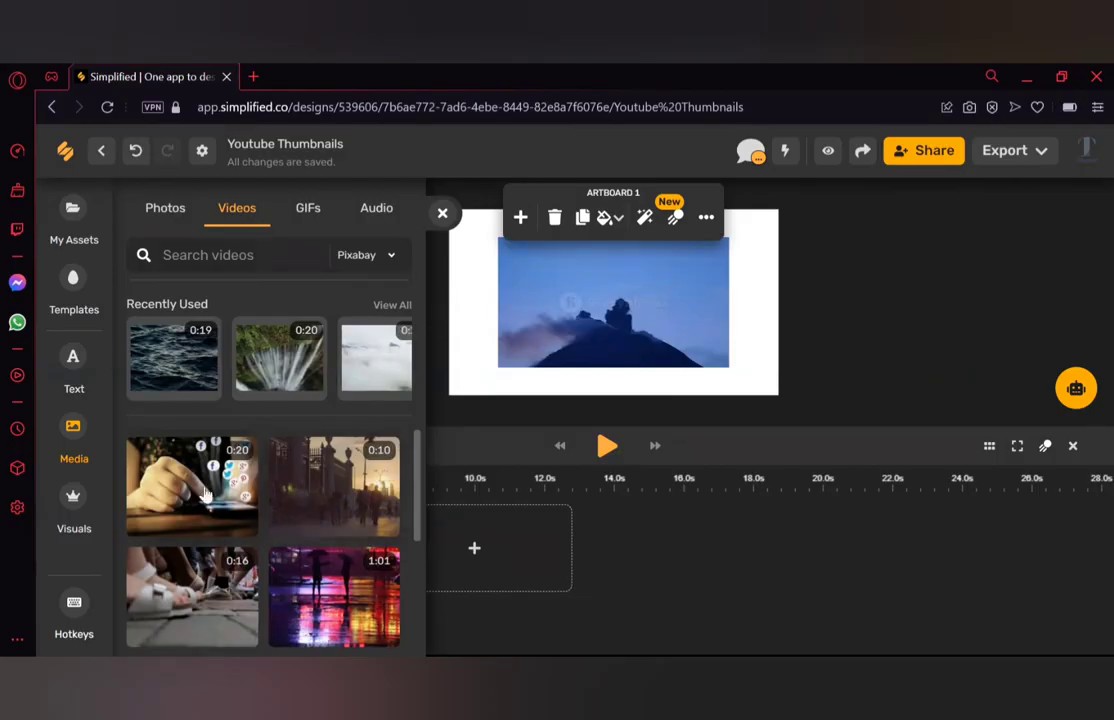
pyautogui.click(594, 325)
pyautogui.click(495, 218)
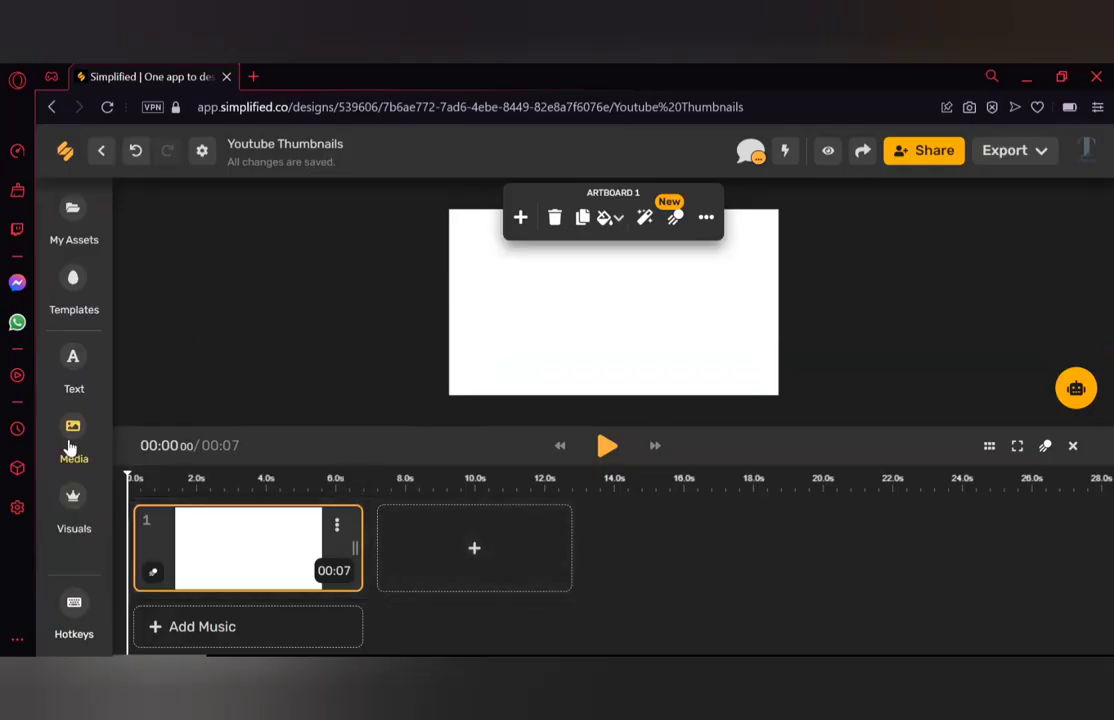
# Add the 0:20 Pixabay clip of a hand touching a phone to the artboard
pyautogui.click(73, 432)
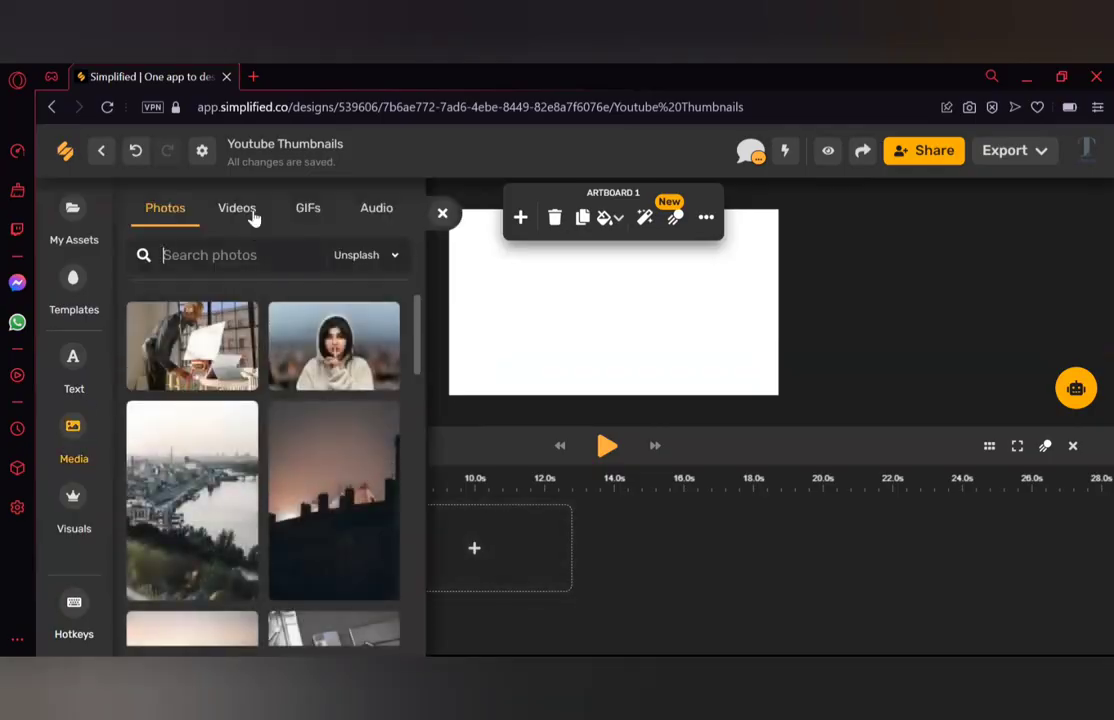
pyautogui.click(237, 208)
pyautogui.click(366, 255)
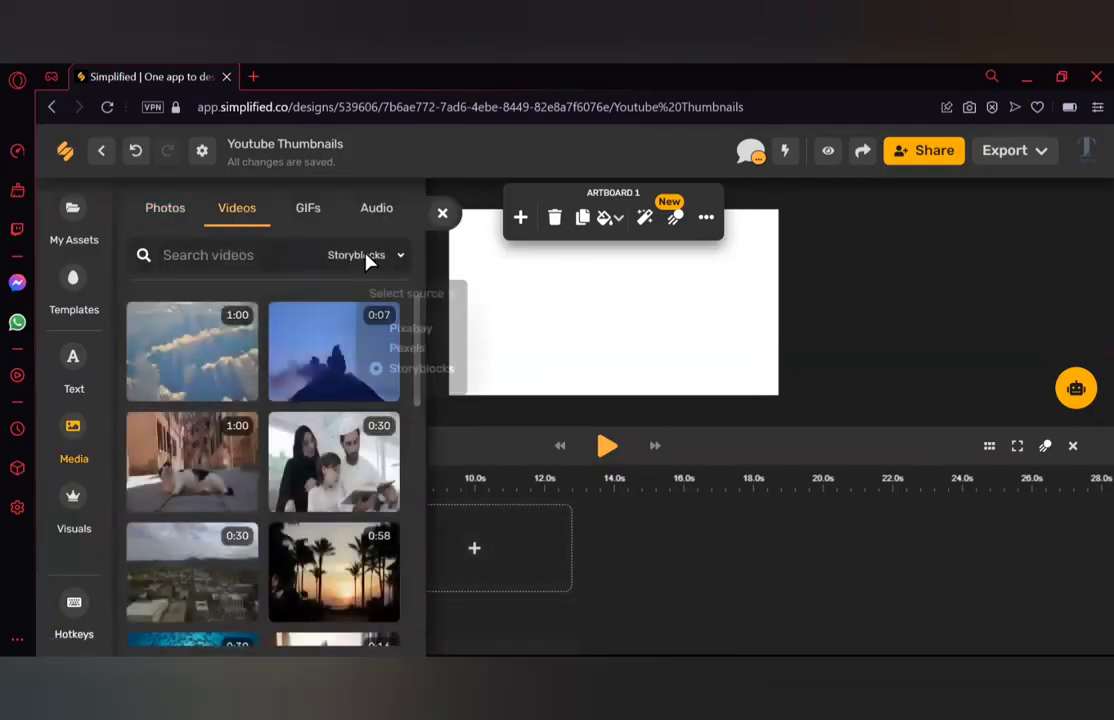
pyautogui.click(378, 331)
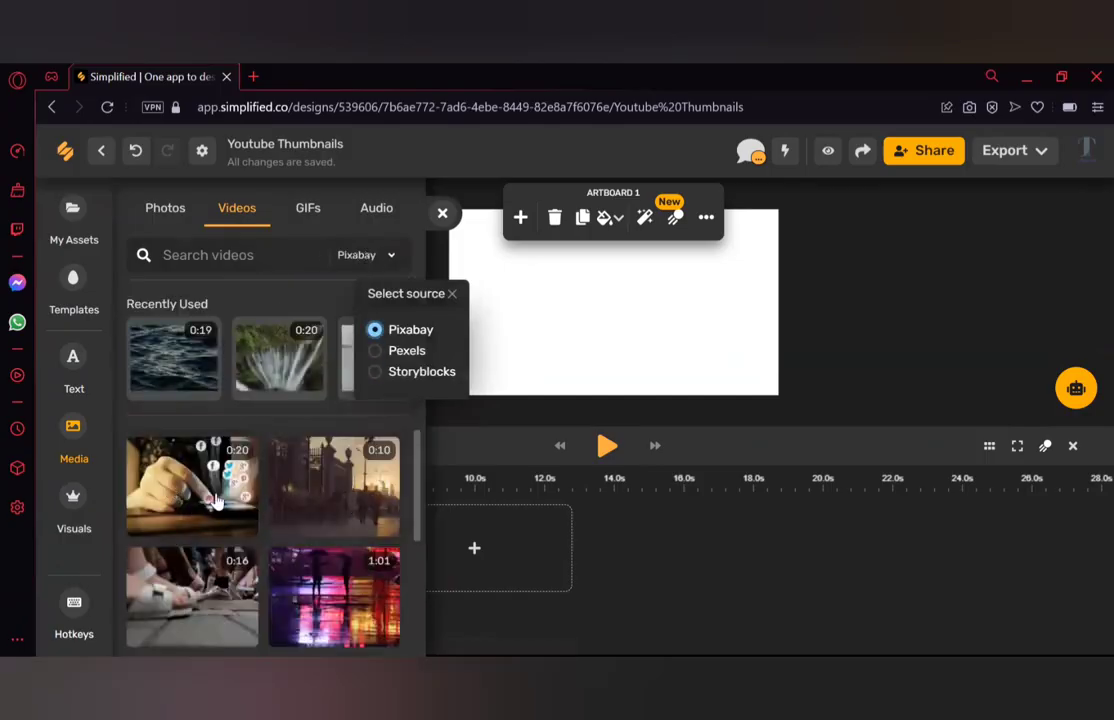
pyautogui.click(445, 216)
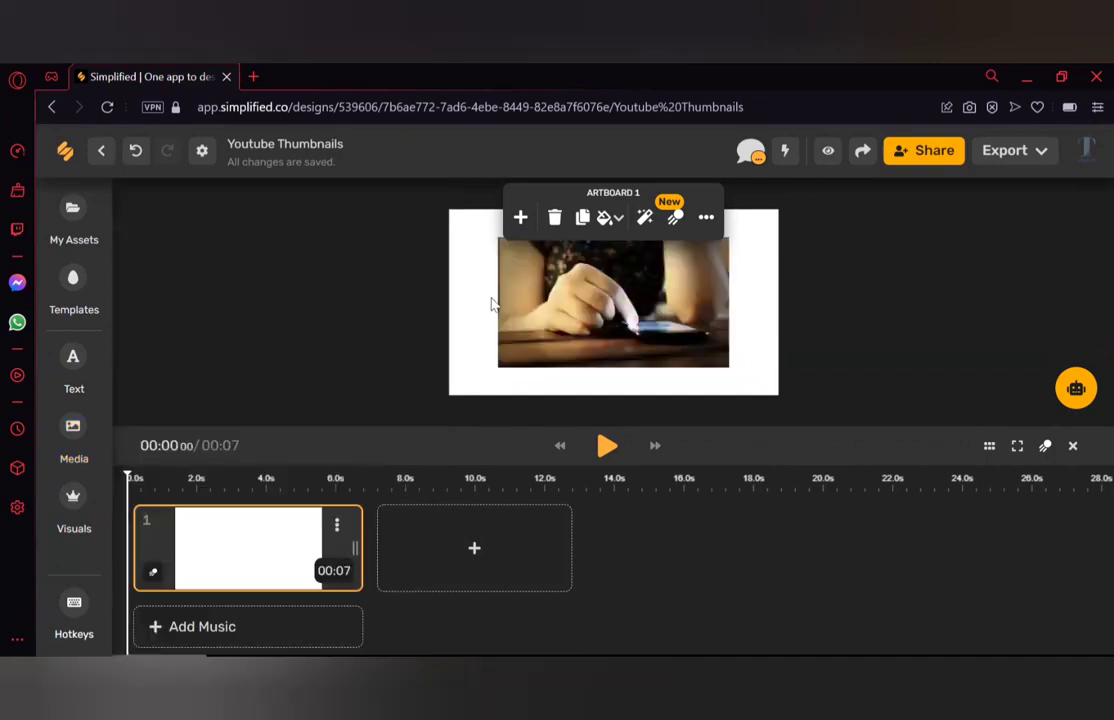
# Enlarge and reposition the phone clip so that it covers the whole artboard
pyautogui.click(565, 300)
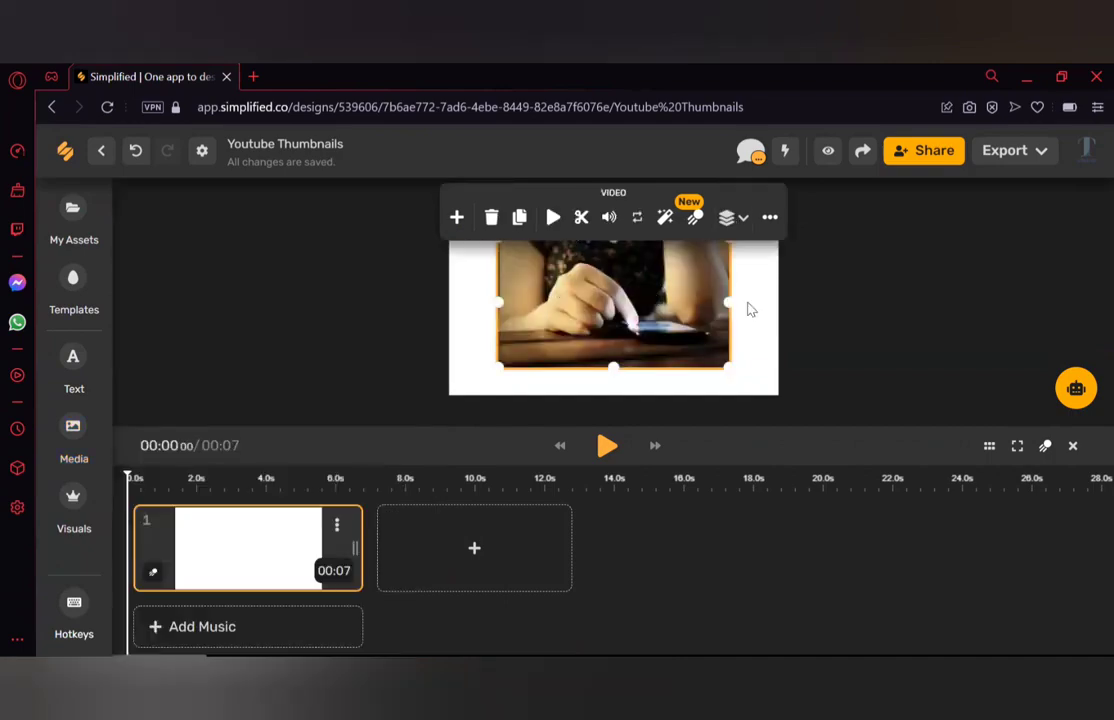
pyautogui.moveTo(732, 301); pyautogui.dragTo(633, 293)
pyautogui.moveTo(704, 305); pyautogui.dragTo(772, 300)
pyautogui.moveTo(647, 315); pyautogui.dragTo(658, 301)
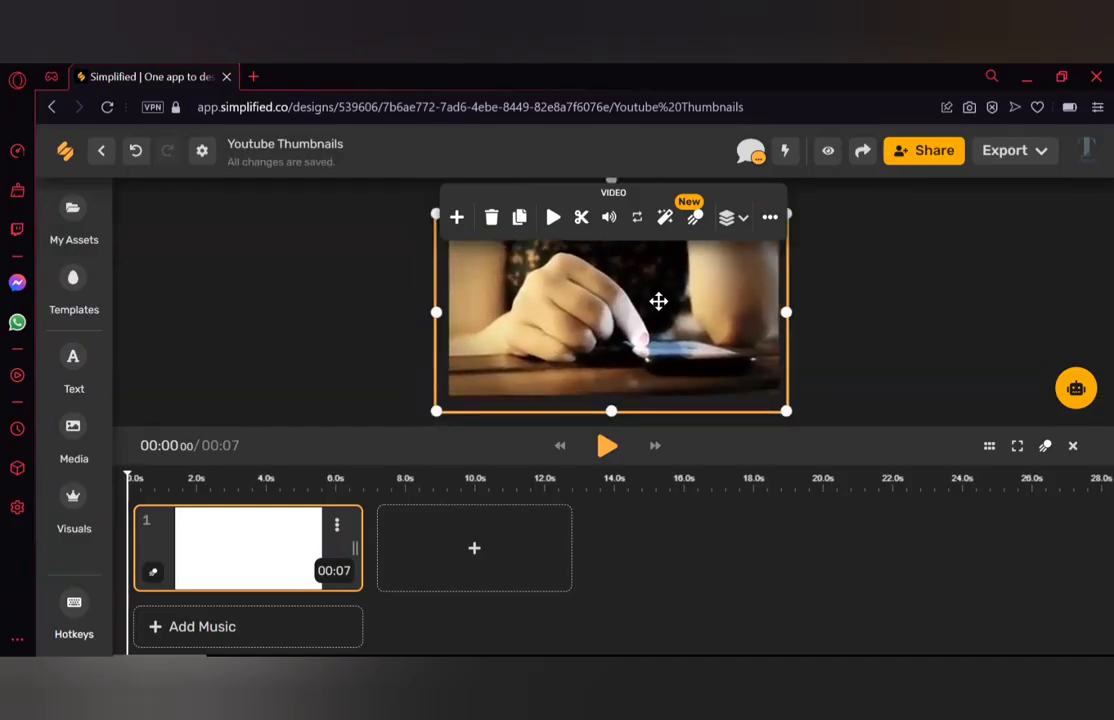
pyautogui.click(875, 278)
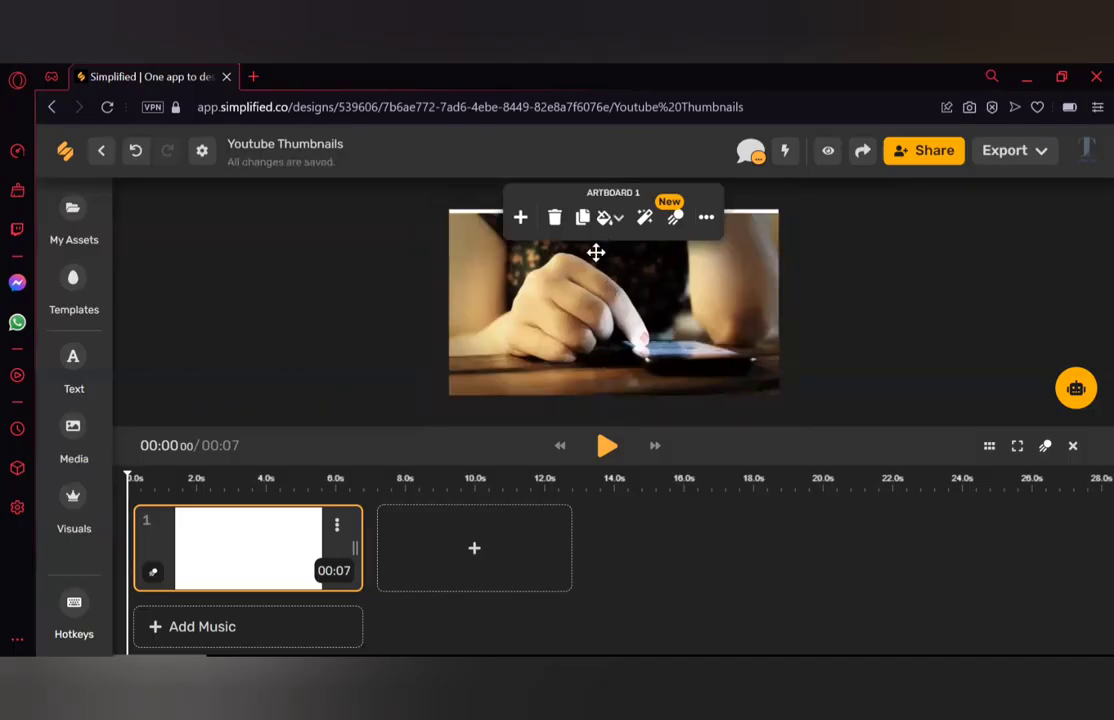
pyautogui.click(585, 287)
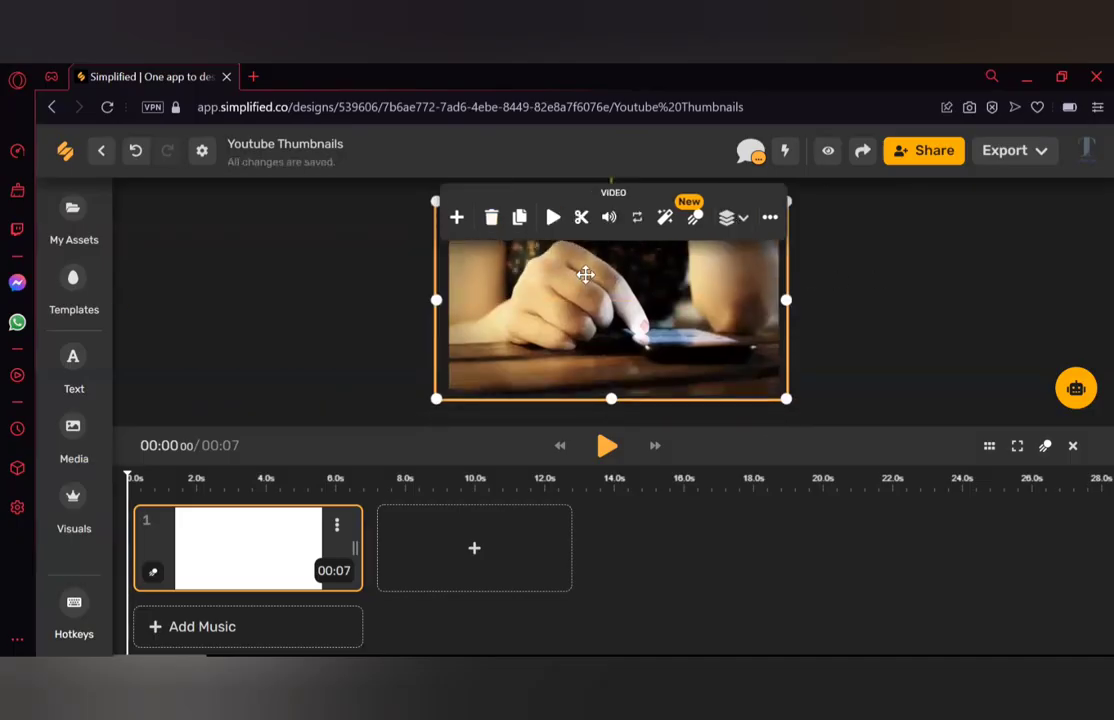
# Preview the phone clip and extend the artboard's timeline duration to 00:20
pyautogui.click(851, 305)
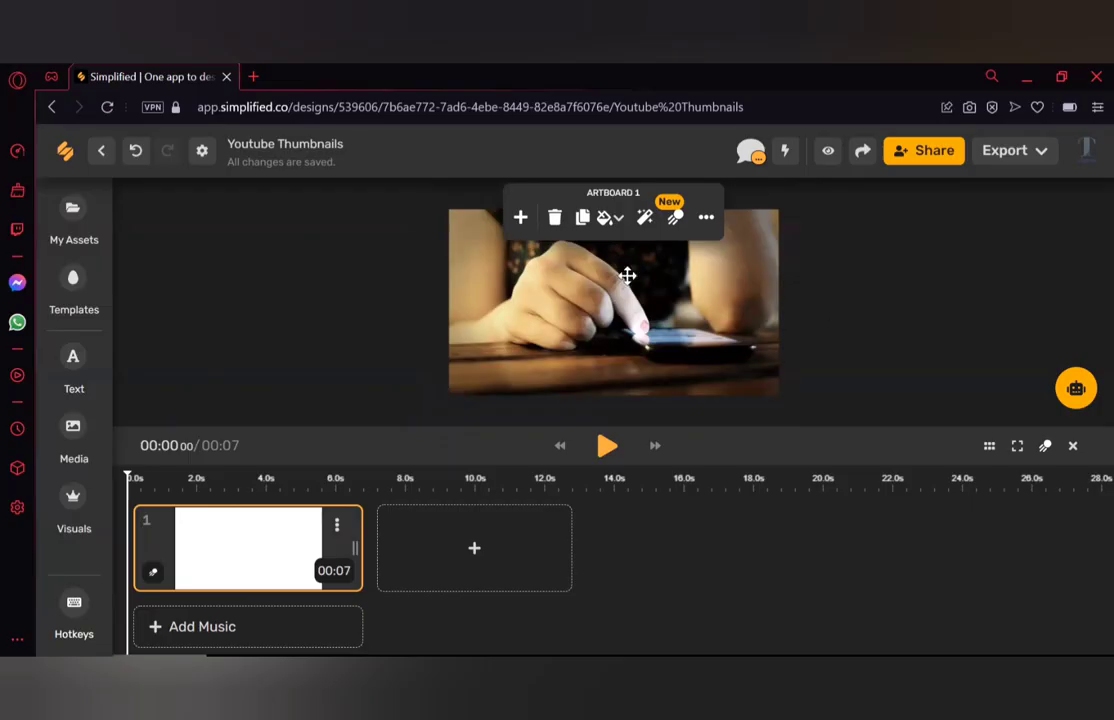
pyautogui.click(564, 295)
pyautogui.click(551, 219)
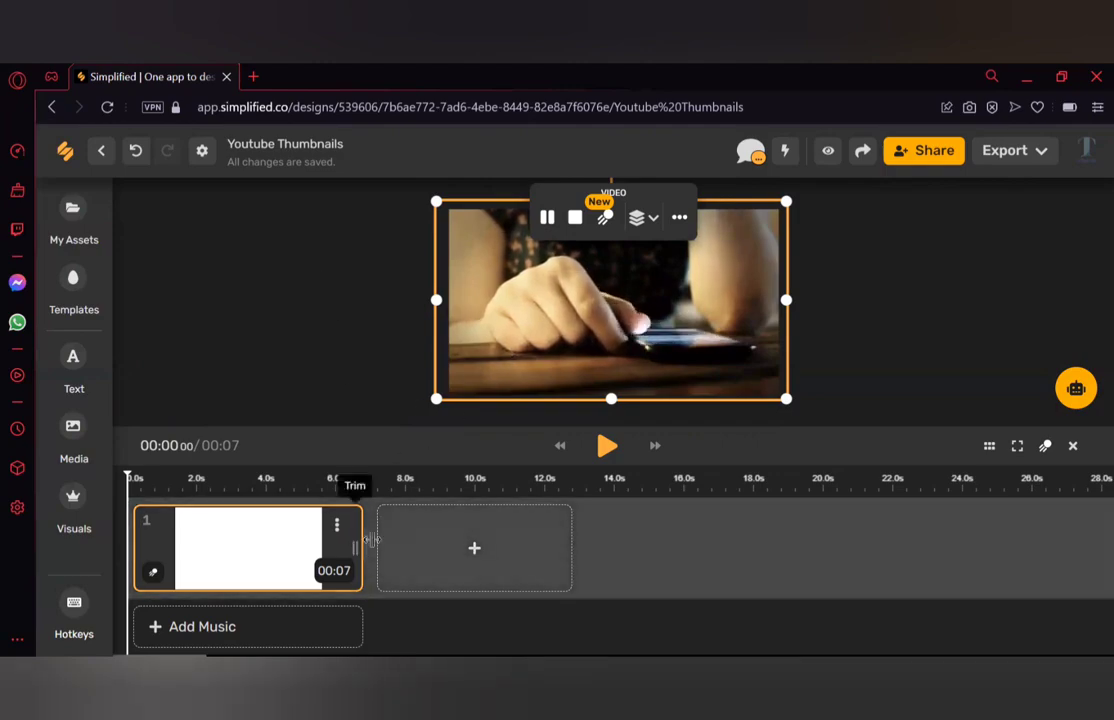
pyautogui.moveTo(357, 545); pyautogui.dragTo(818, 526)
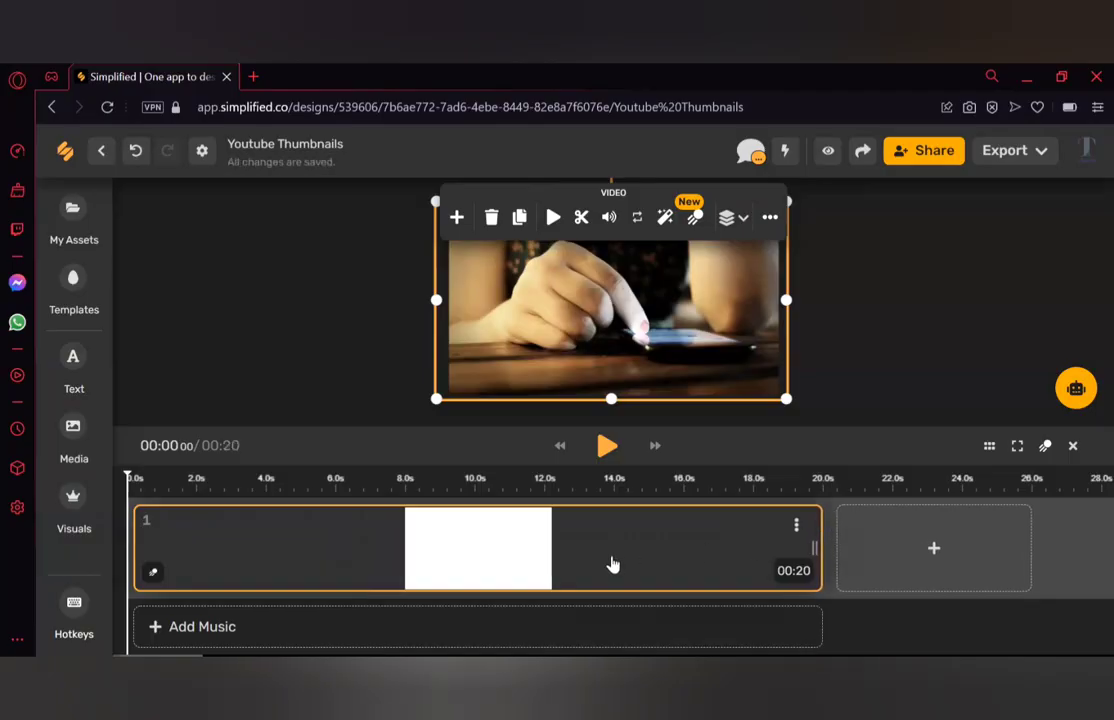
pyautogui.click(432, 339)
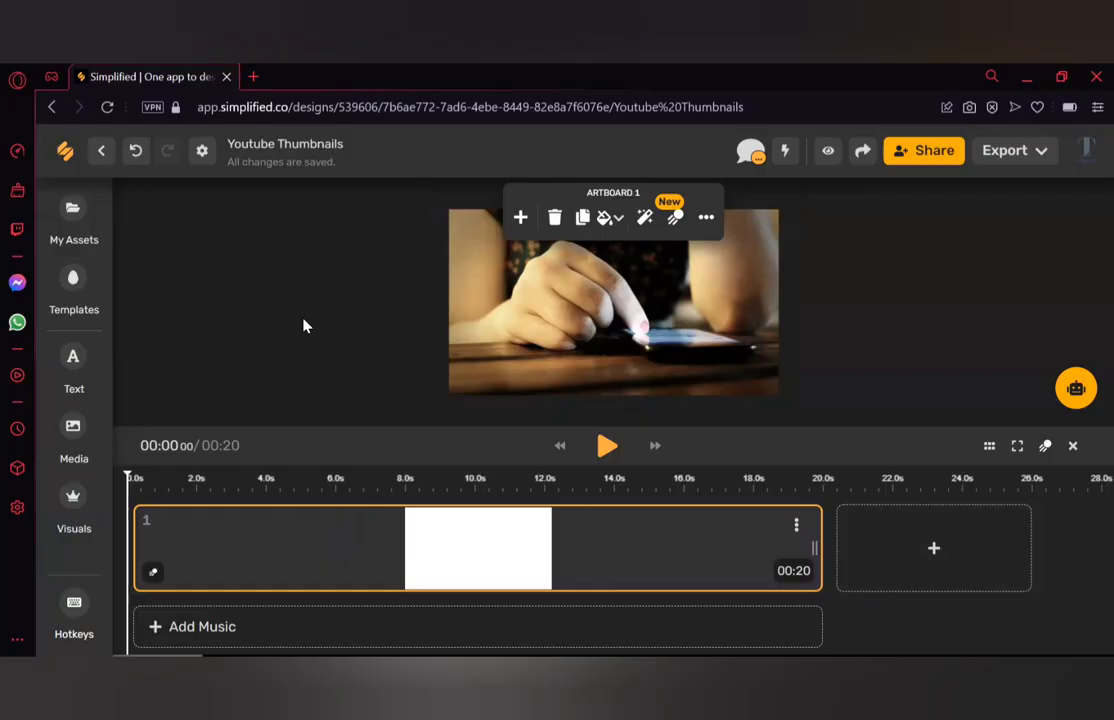
# Add a heading text to the artboard and replace its placeholder with "Instagram Updates"
pyautogui.click(74, 364)
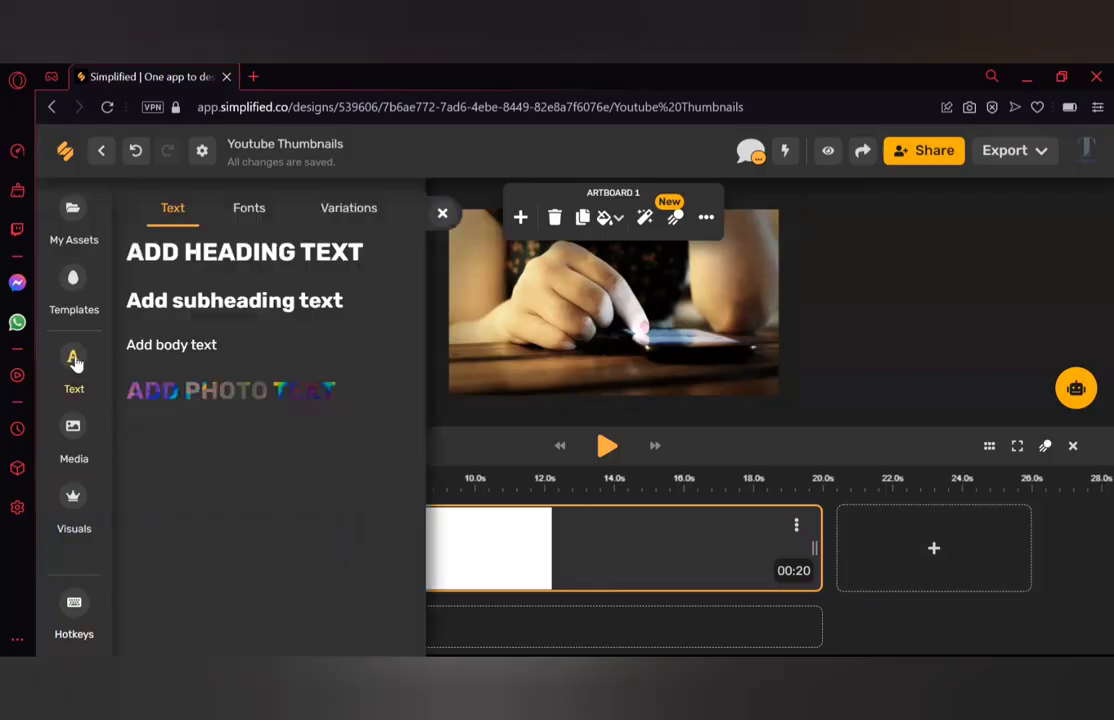
pyautogui.click(275, 260)
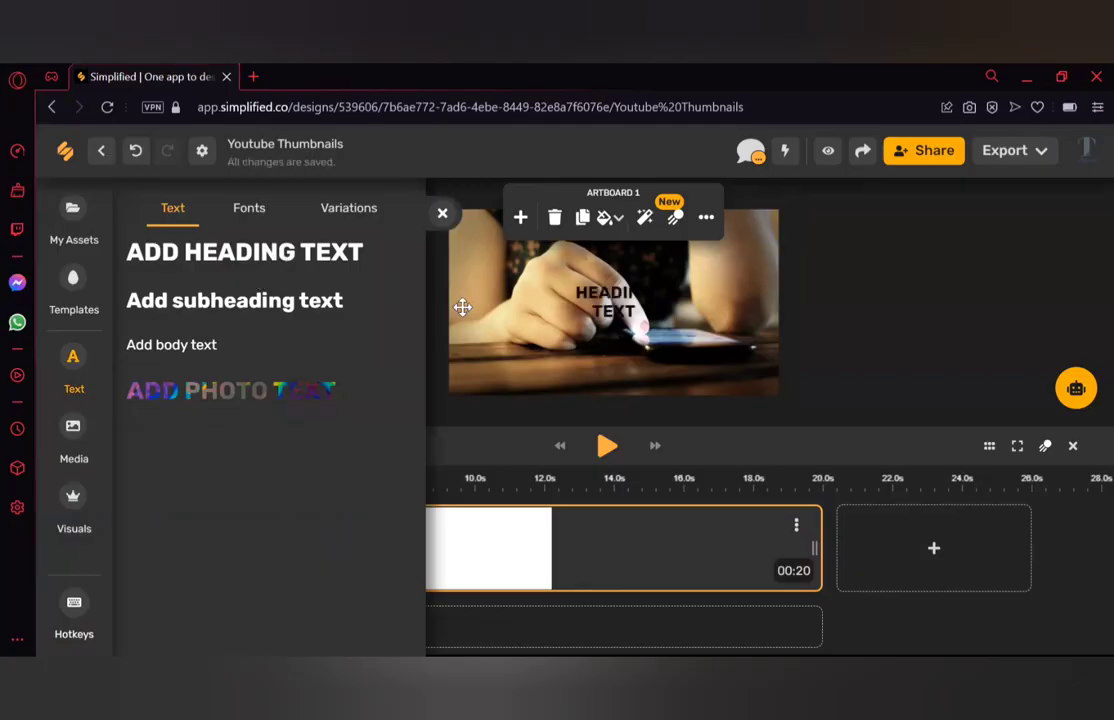
pyautogui.click(612, 305)
pyautogui.doubleClick(612, 305)
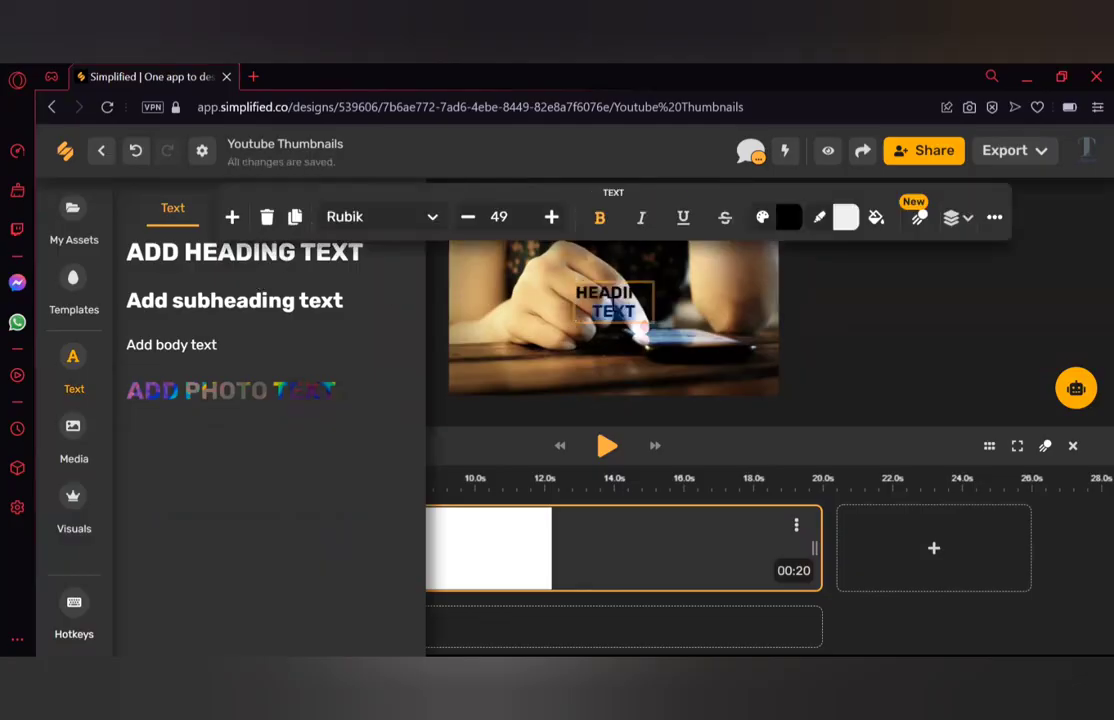
pyautogui.write('Instagr')
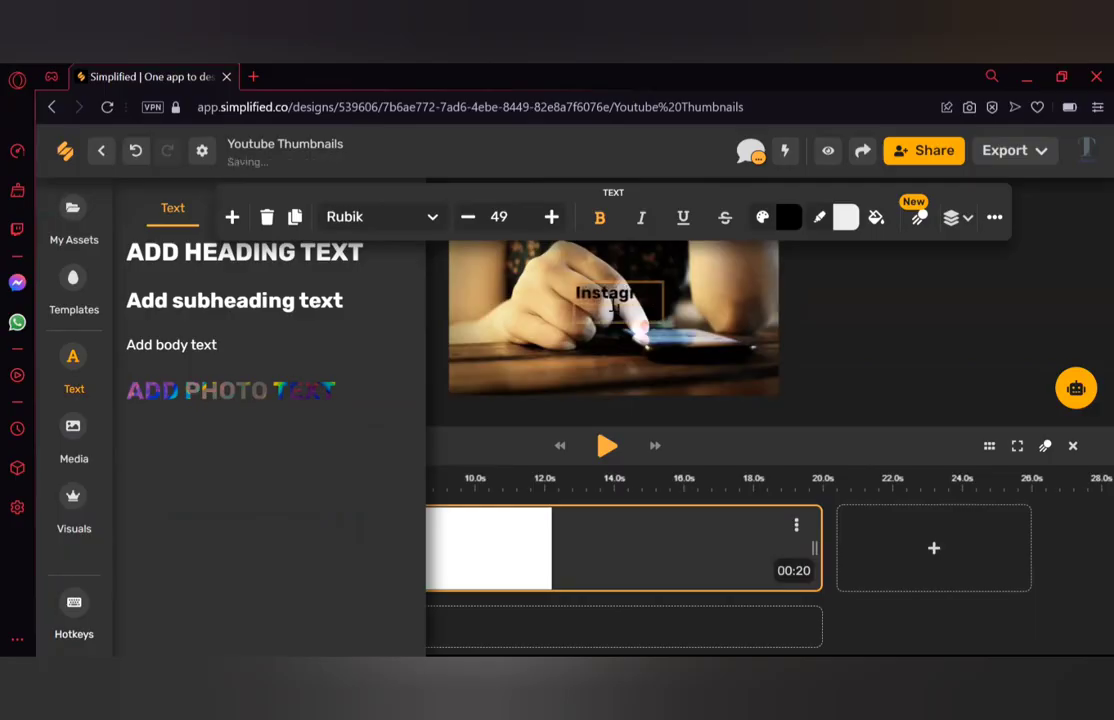
pyautogui.write(' Update')
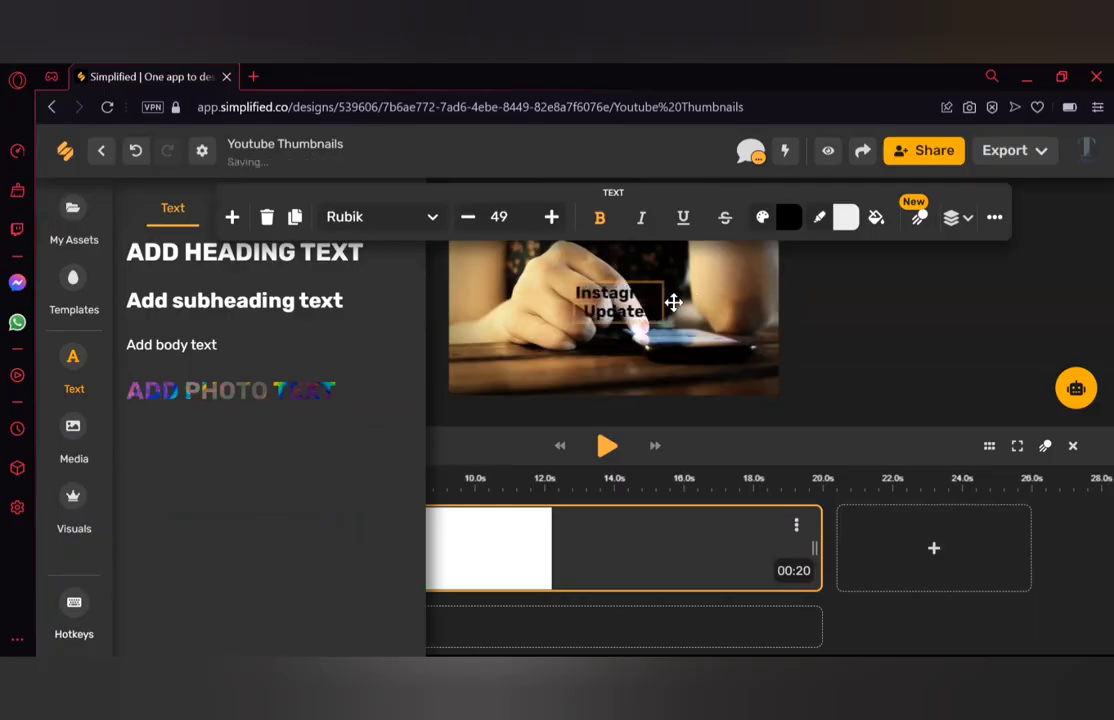
# Change the colour of the whole "Instagram Updates" heading to white (FFFFFF)
pyautogui.hotkey('ctrl', 'a')
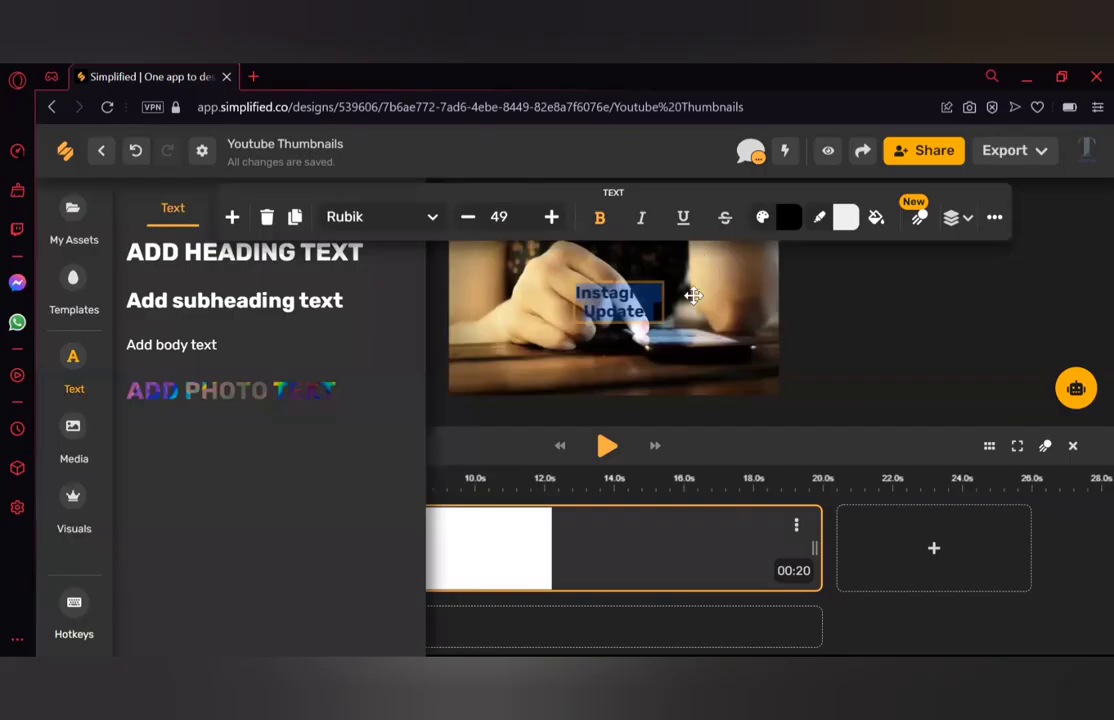
pyautogui.click(787, 222)
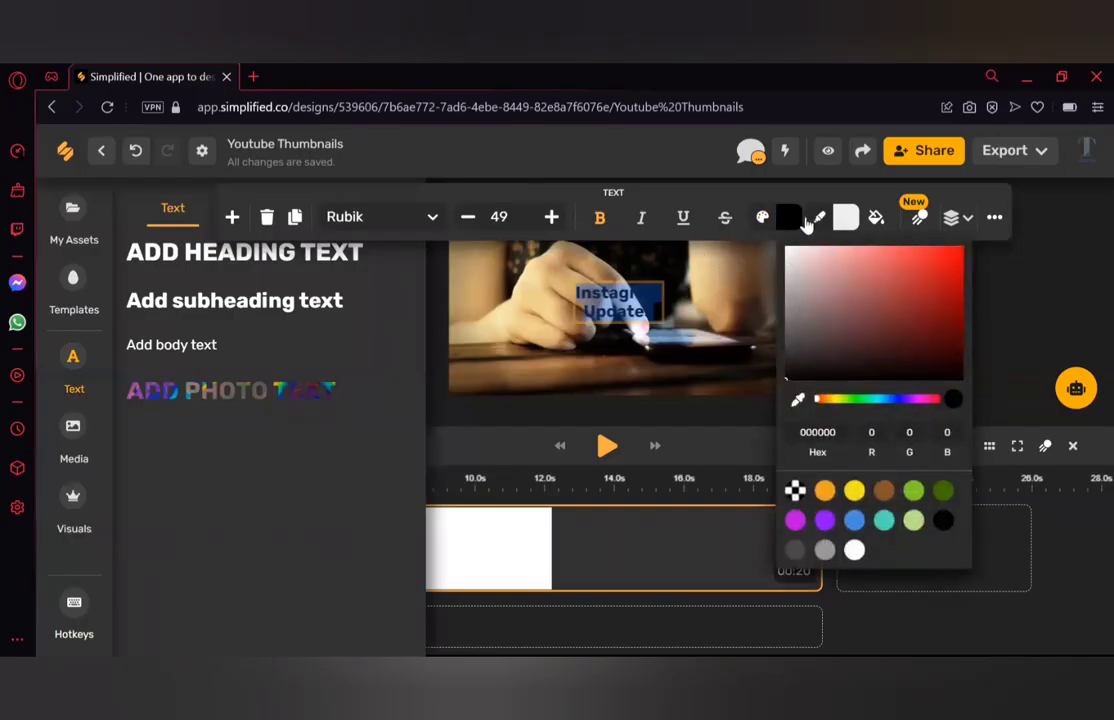
pyautogui.click(855, 551)
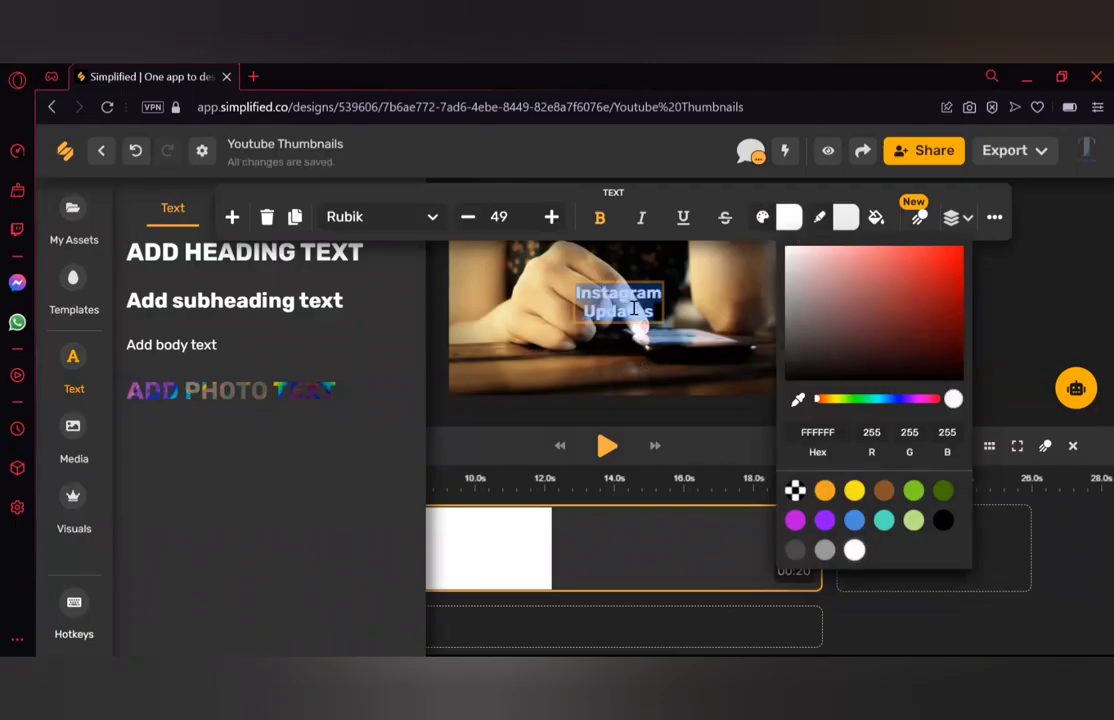
pyautogui.click(652, 356)
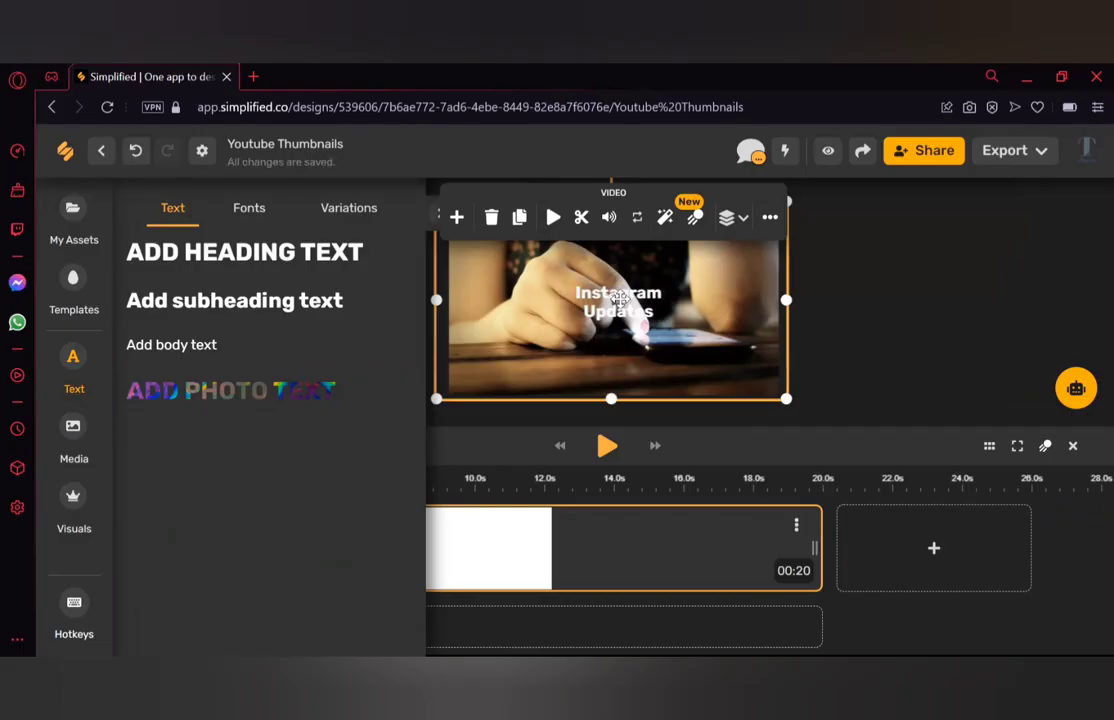
# Increase the font size of the "Instagram Updates" heading to 58
pyautogui.click(622, 296)
pyautogui.click(549, 217)
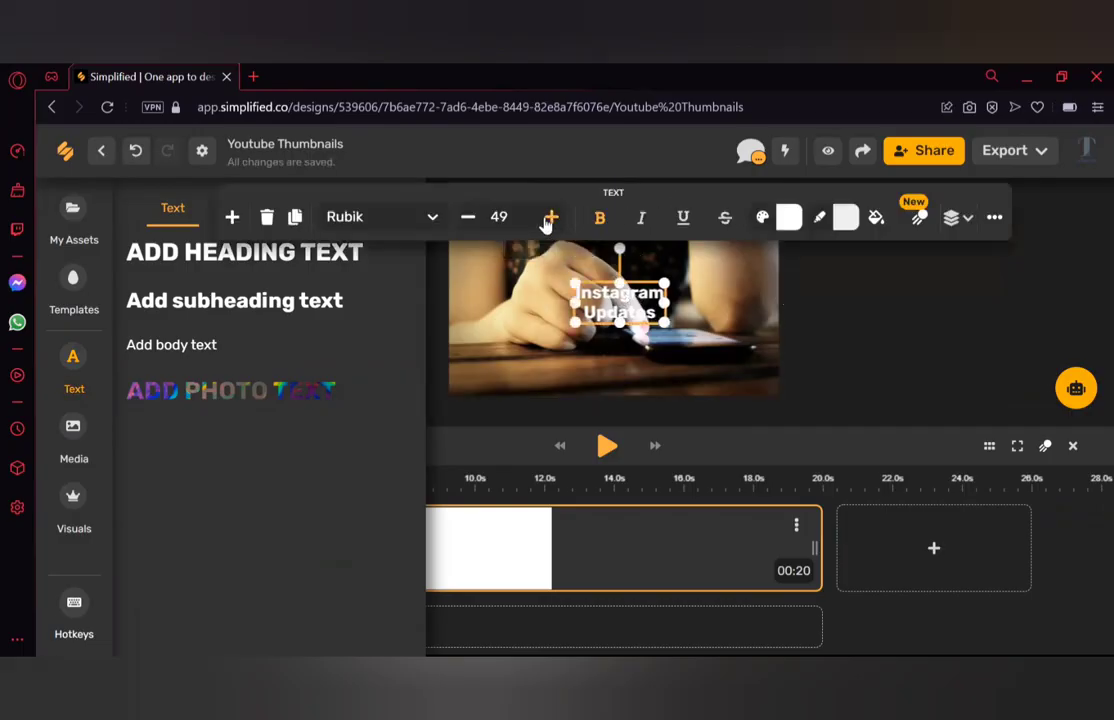
pyautogui.click(549, 217)
pyautogui.click(549, 217)
pyautogui.click(549, 219)
pyautogui.click(549, 219)
pyautogui.click(550, 219)
pyautogui.click(550, 219)
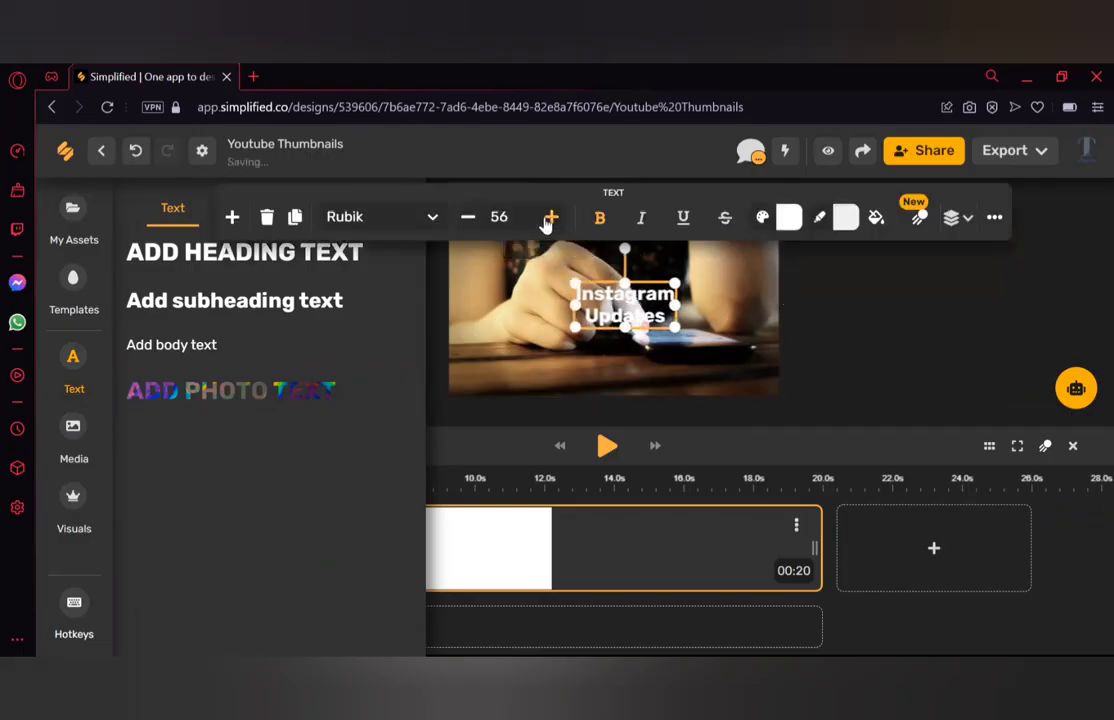
pyautogui.click(551, 220)
pyautogui.click(551, 220)
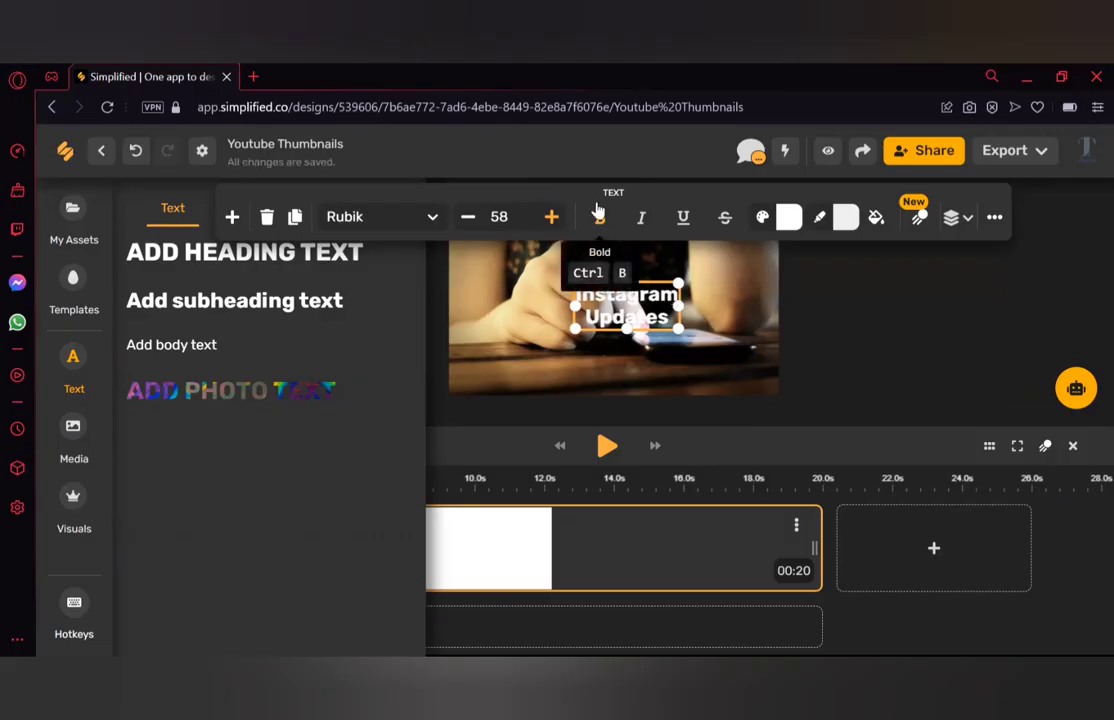
pyautogui.click(853, 287)
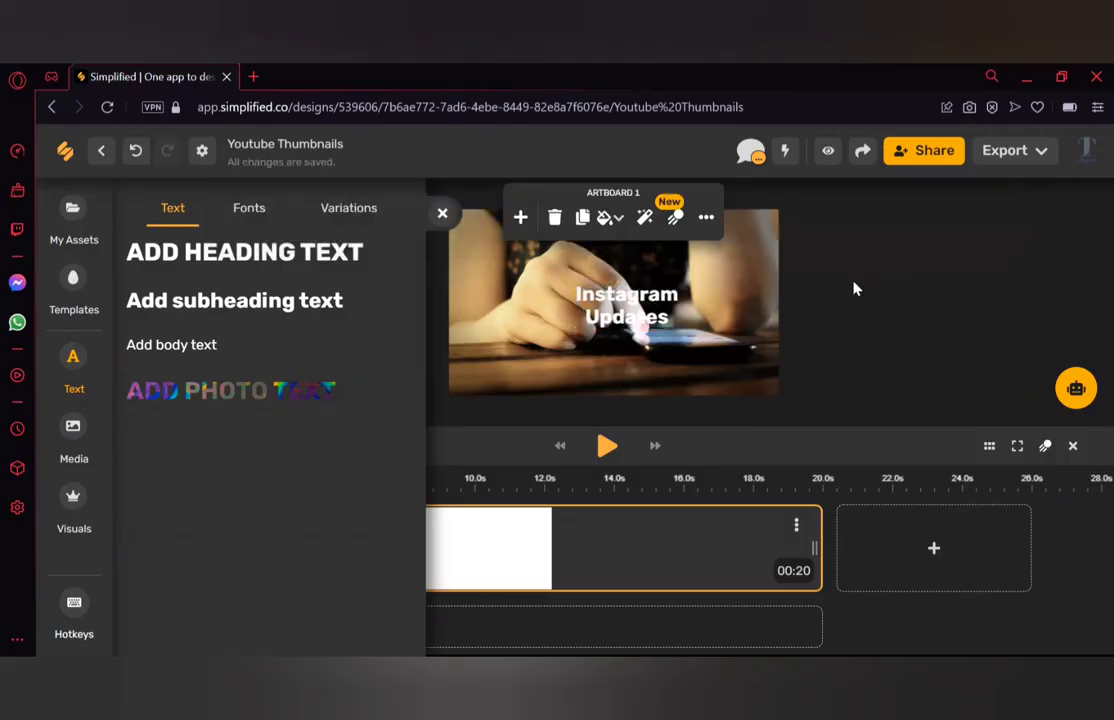
# Hide the timeline view and move the heading to the upper-left corner of the artboard
pyautogui.click(442, 218)
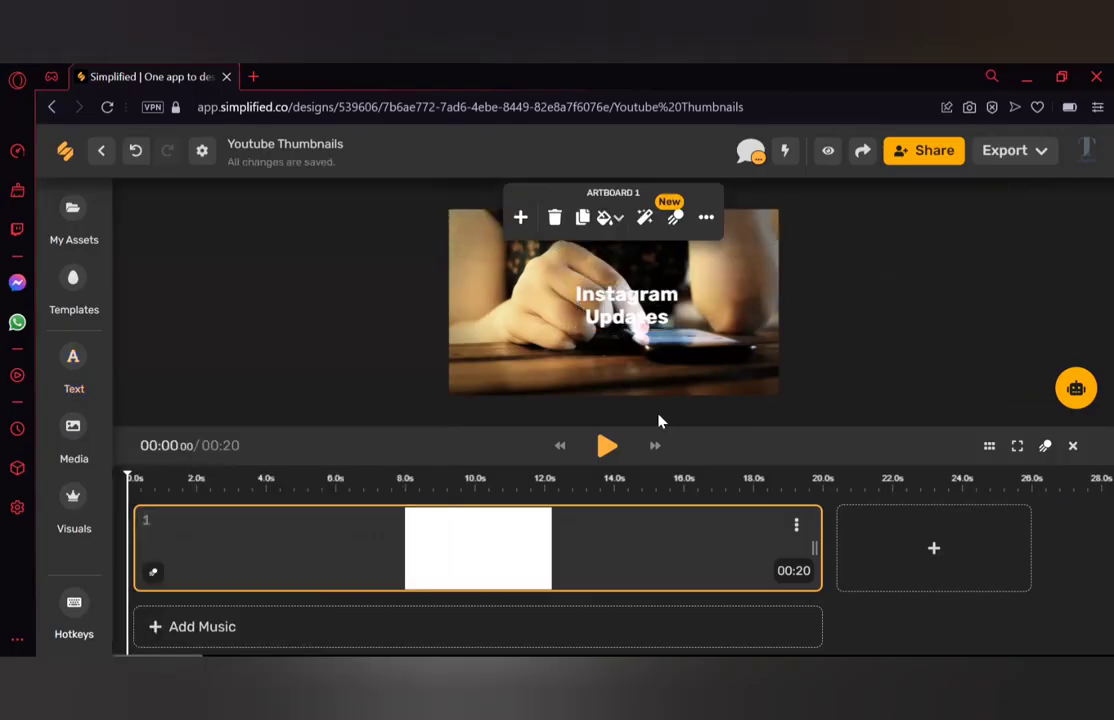
pyautogui.click(1074, 447)
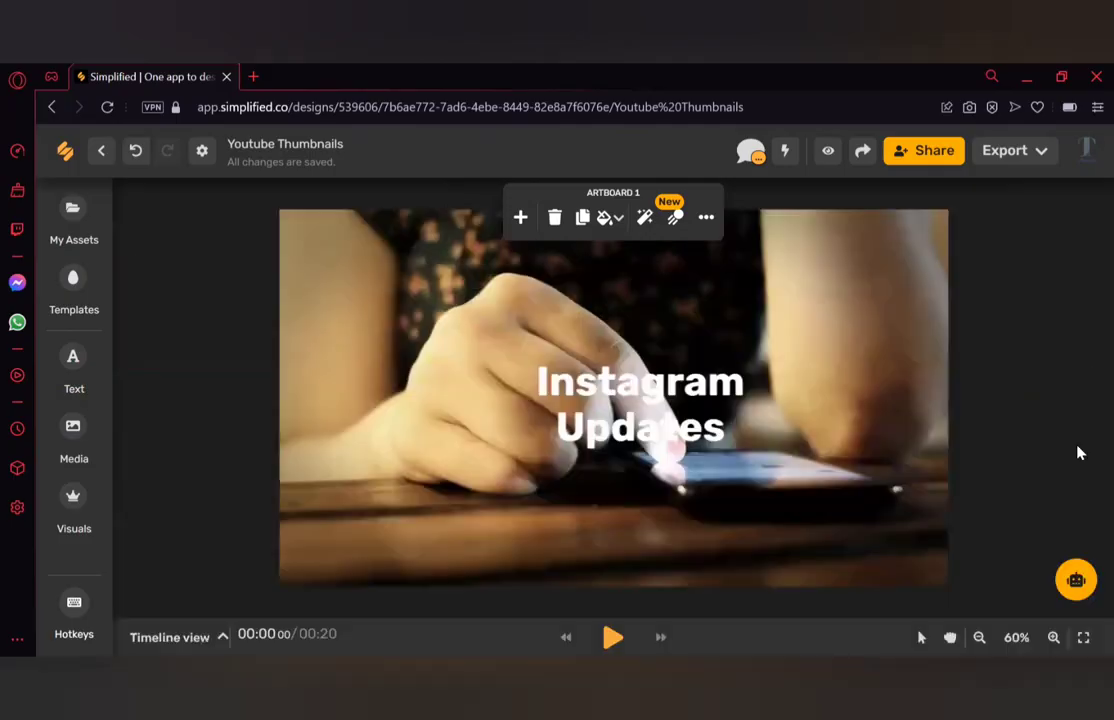
pyautogui.moveTo(605, 423); pyautogui.dragTo(363, 284)
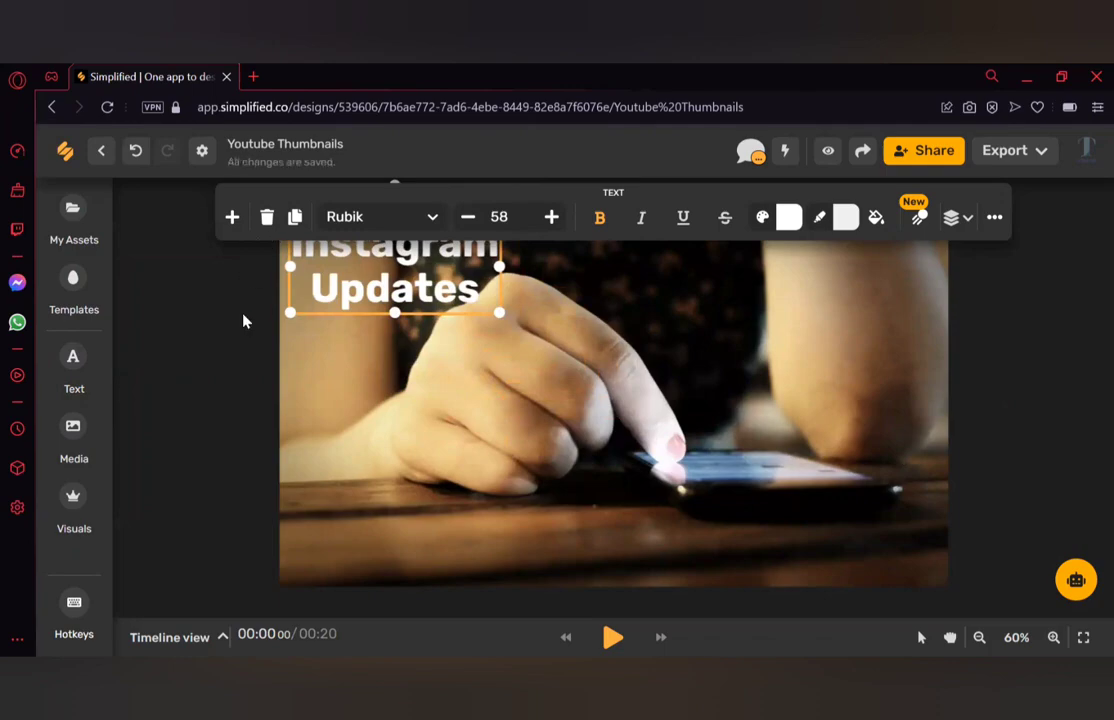
pyautogui.click(212, 280)
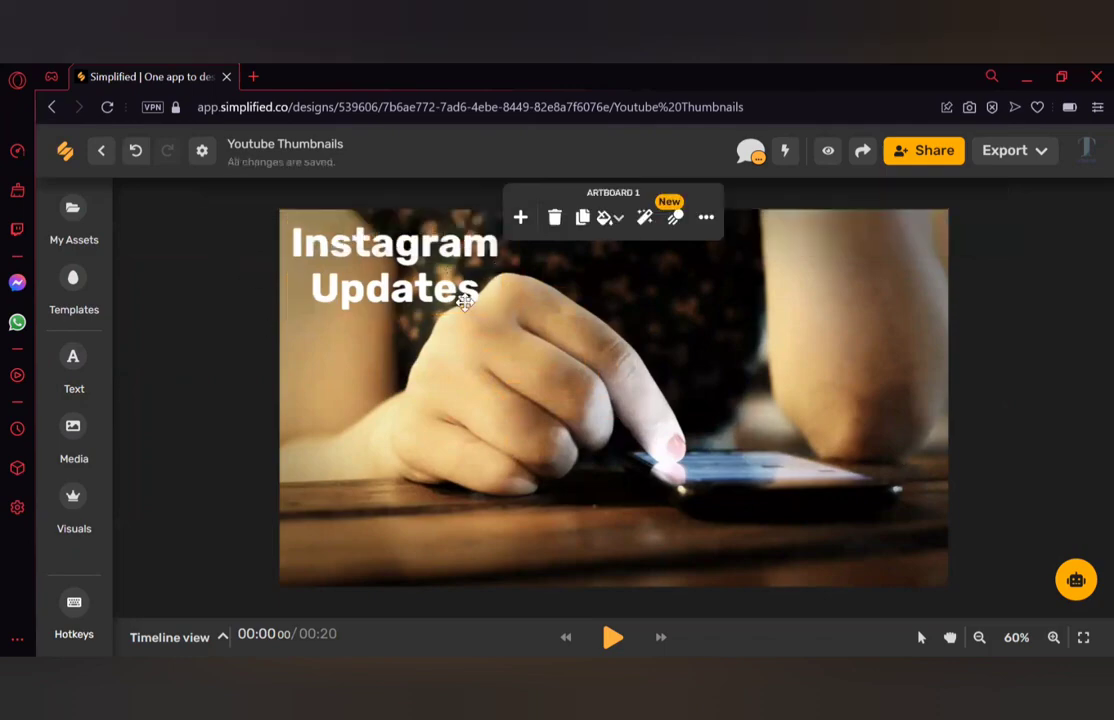
# Widen the heading's text box across nearly the full artboard width so the text fits on one line
pyautogui.click(373, 232)
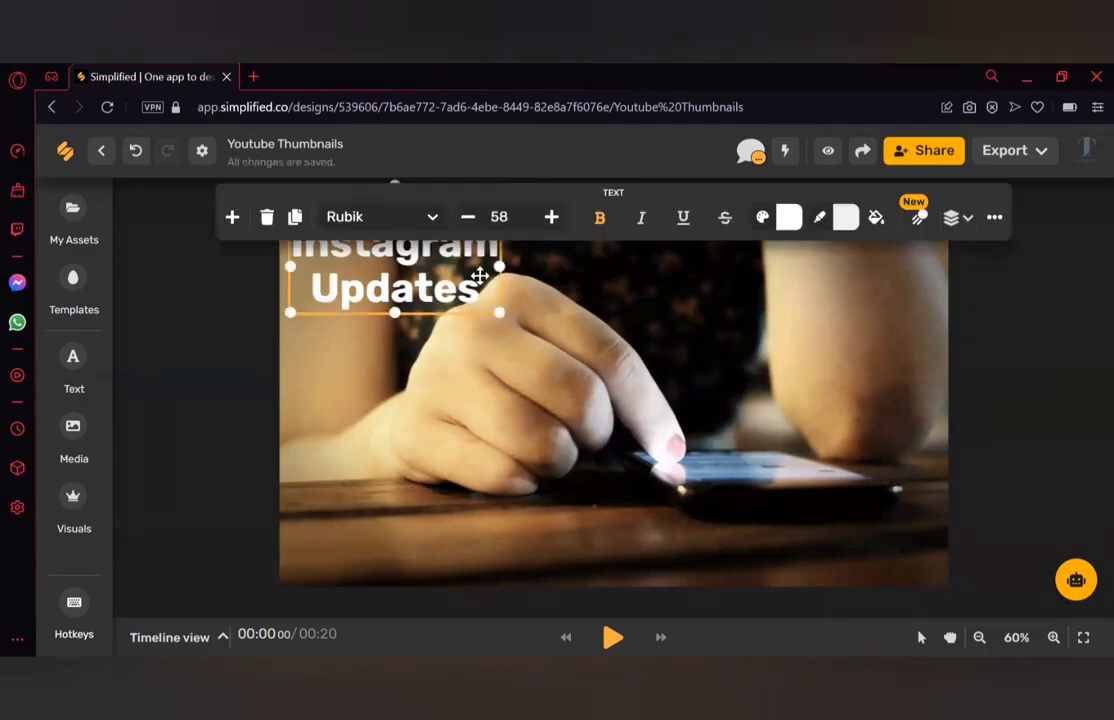
pyautogui.moveTo(501, 268); pyautogui.dragTo(927, 219)
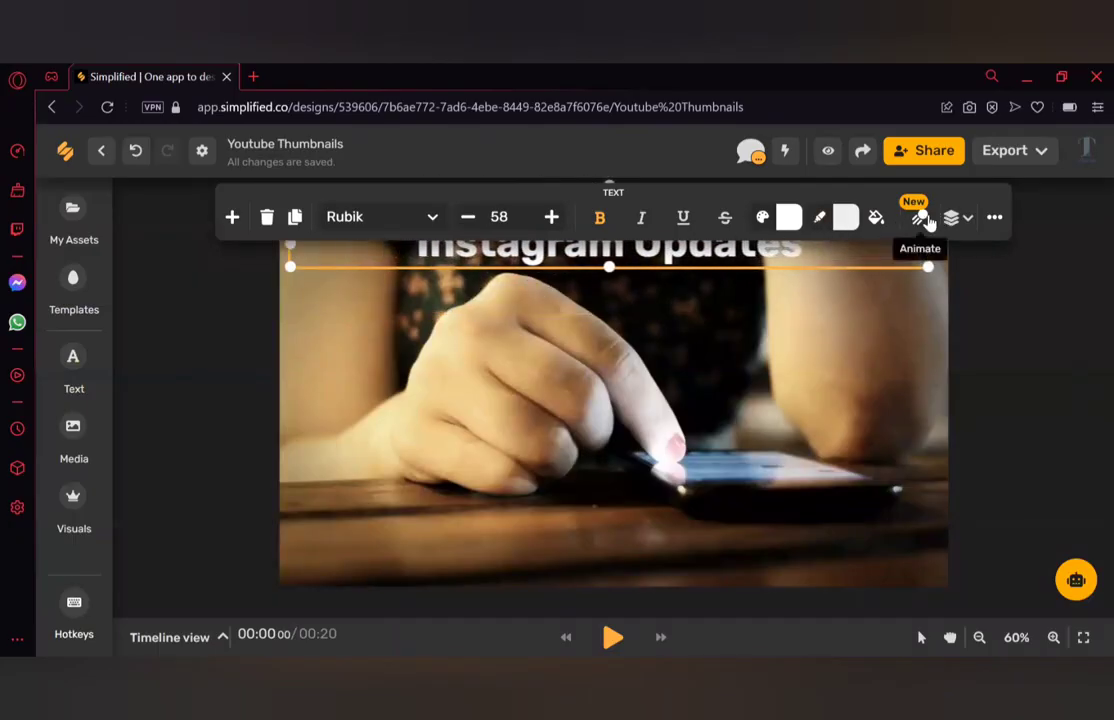
pyautogui.click(383, 373)
pyautogui.click(149, 296)
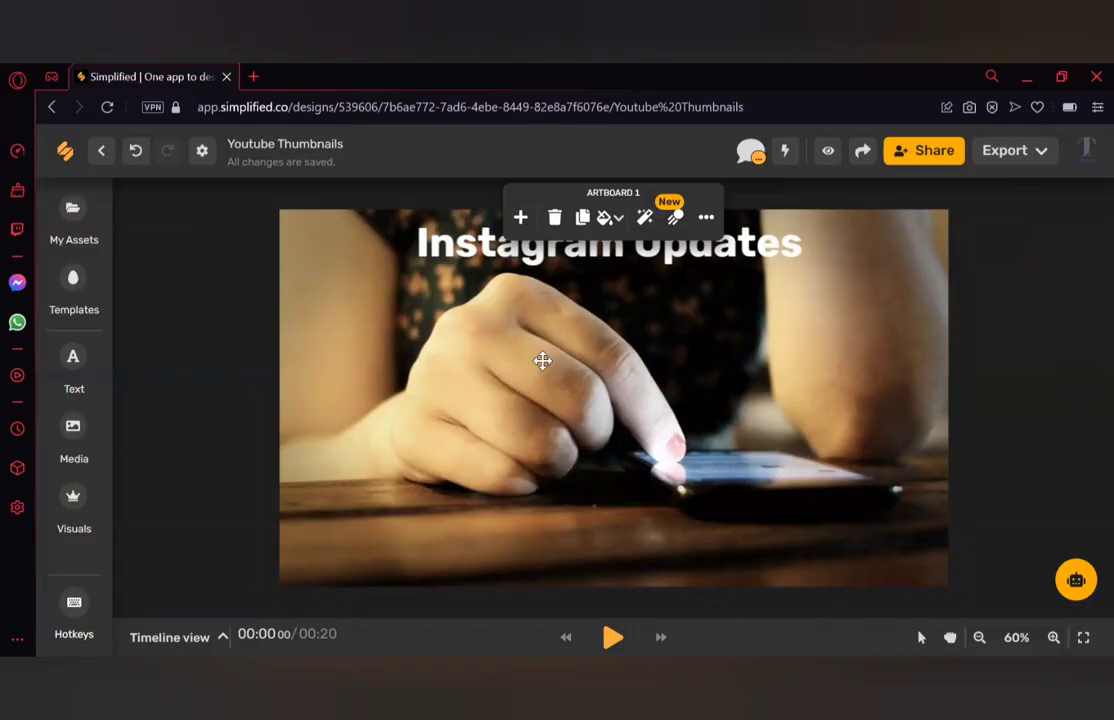
# Animate the heading with the Wipe In enter motion, using Left direction and Slow animation speed
pyautogui.click(474, 327)
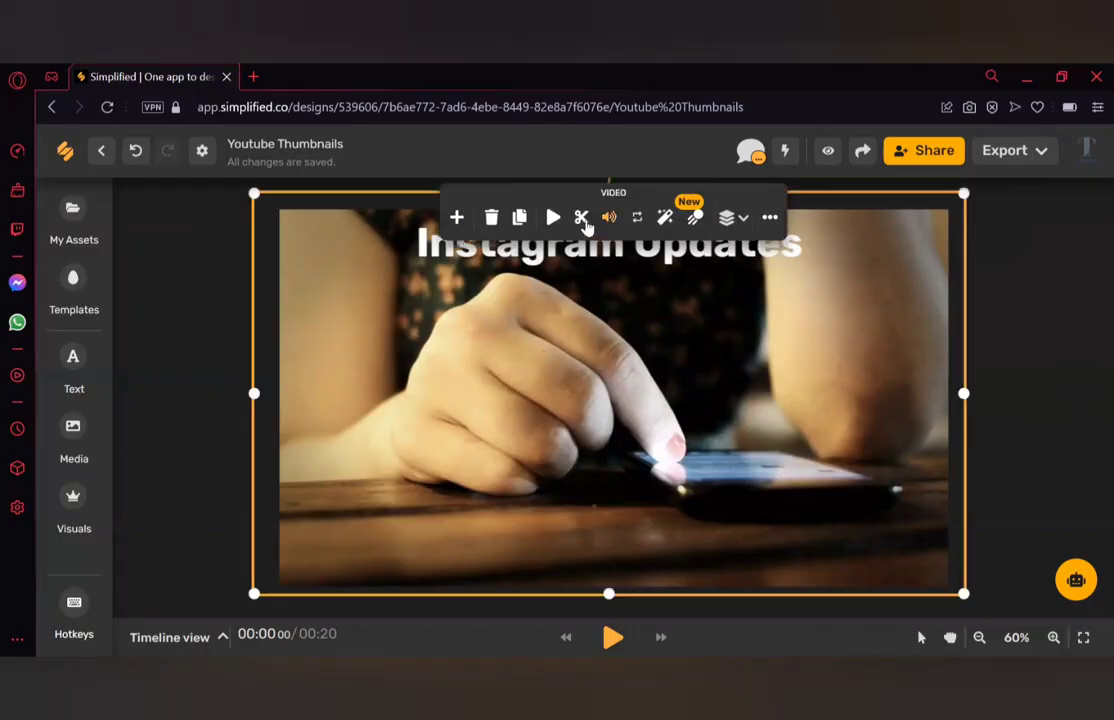
pyautogui.click(626, 252)
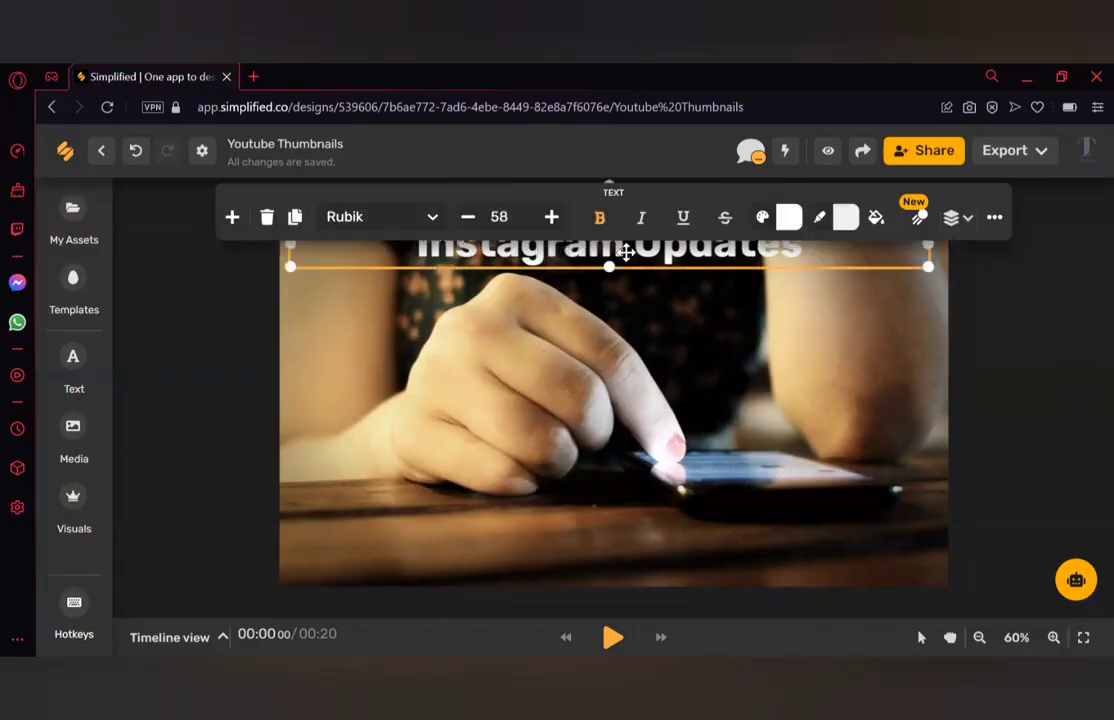
pyautogui.click(919, 226)
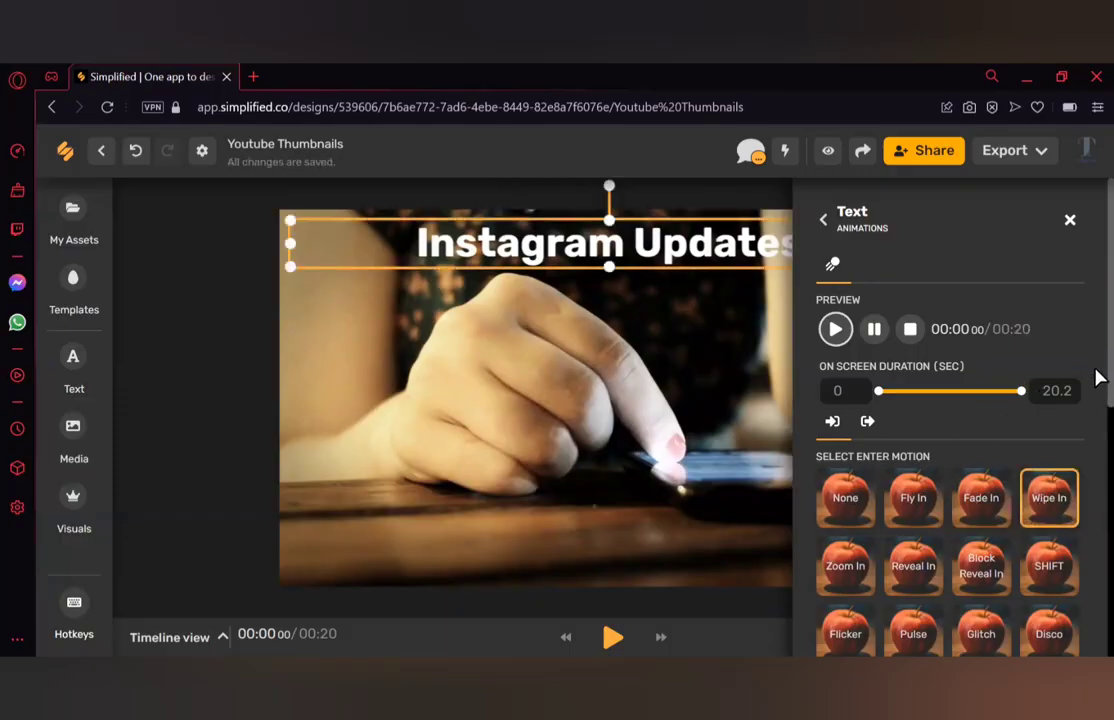
pyautogui.moveTo(1097, 385); pyautogui.dragTo(1097, 619)
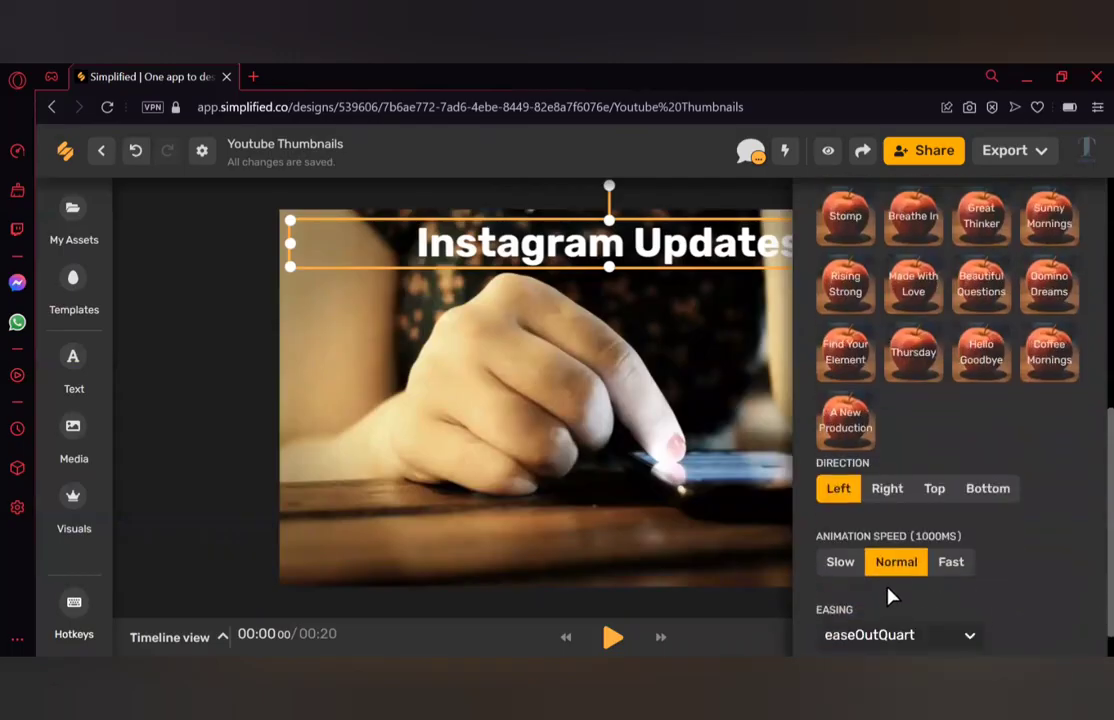
pyautogui.click(840, 563)
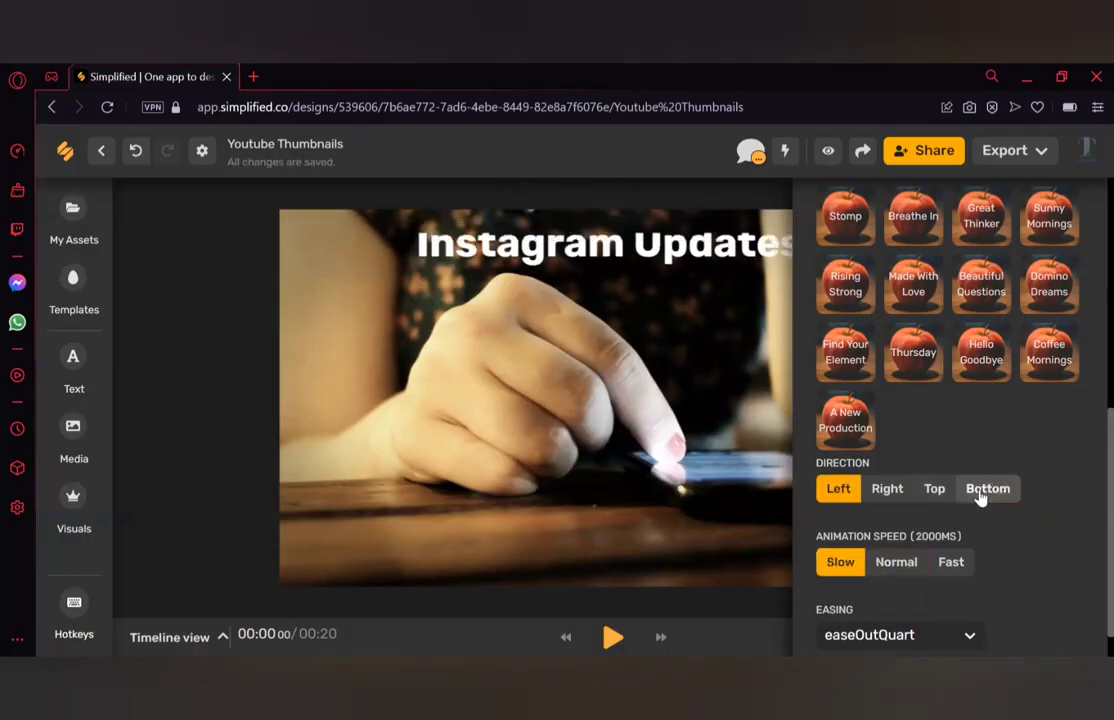
pyautogui.click(886, 490)
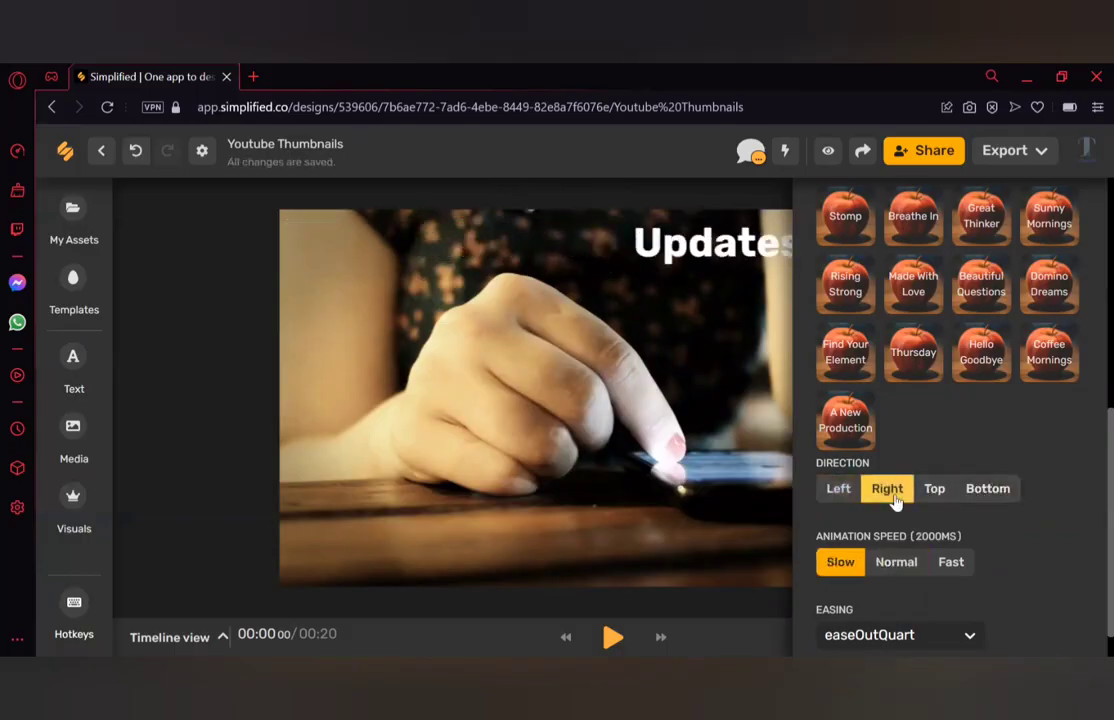
pyautogui.click(840, 490)
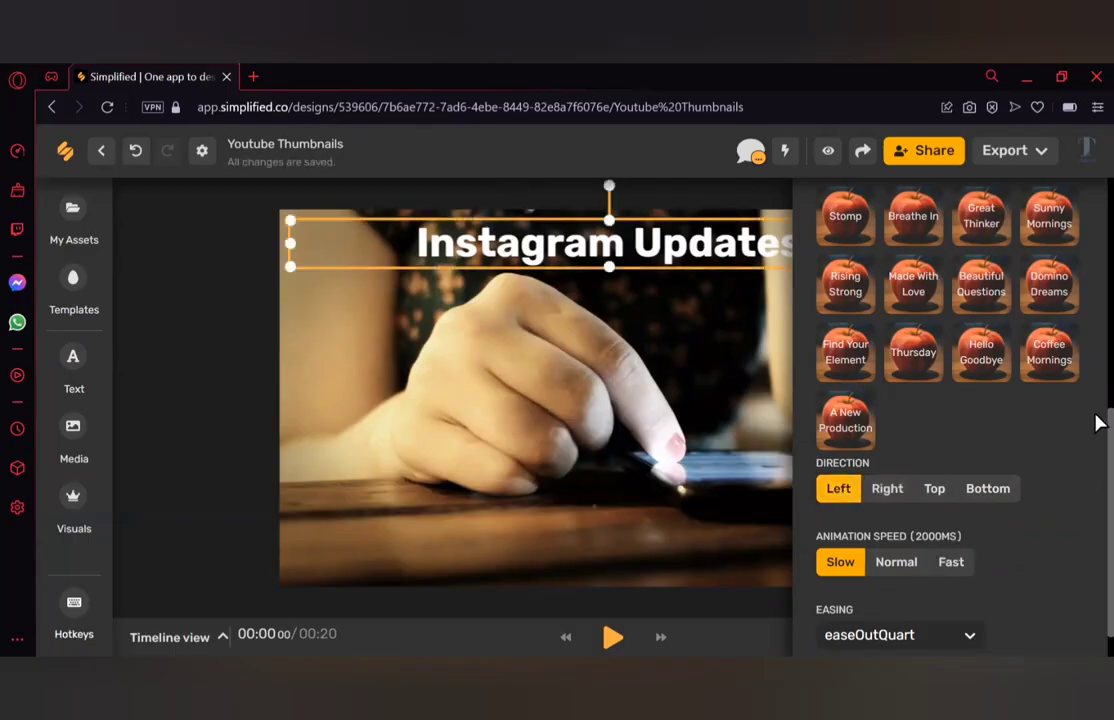
pyautogui.scroll(5, 1097, 340)
pyautogui.scroll(1, 1097, 330)
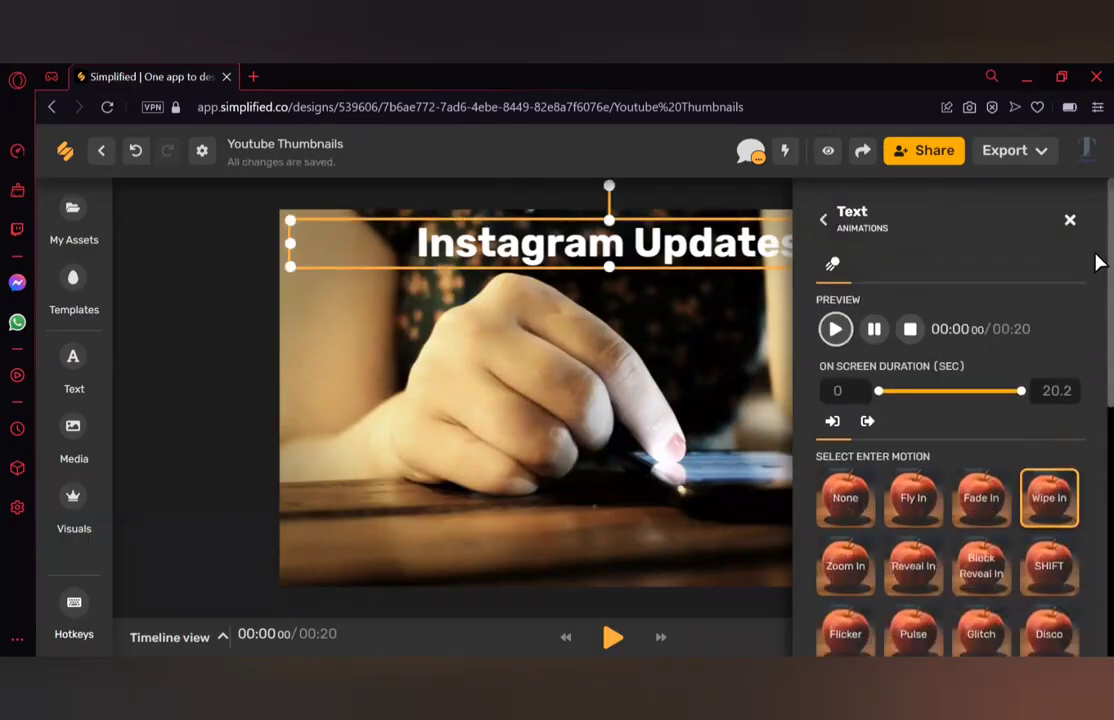
pyautogui.click(1069, 221)
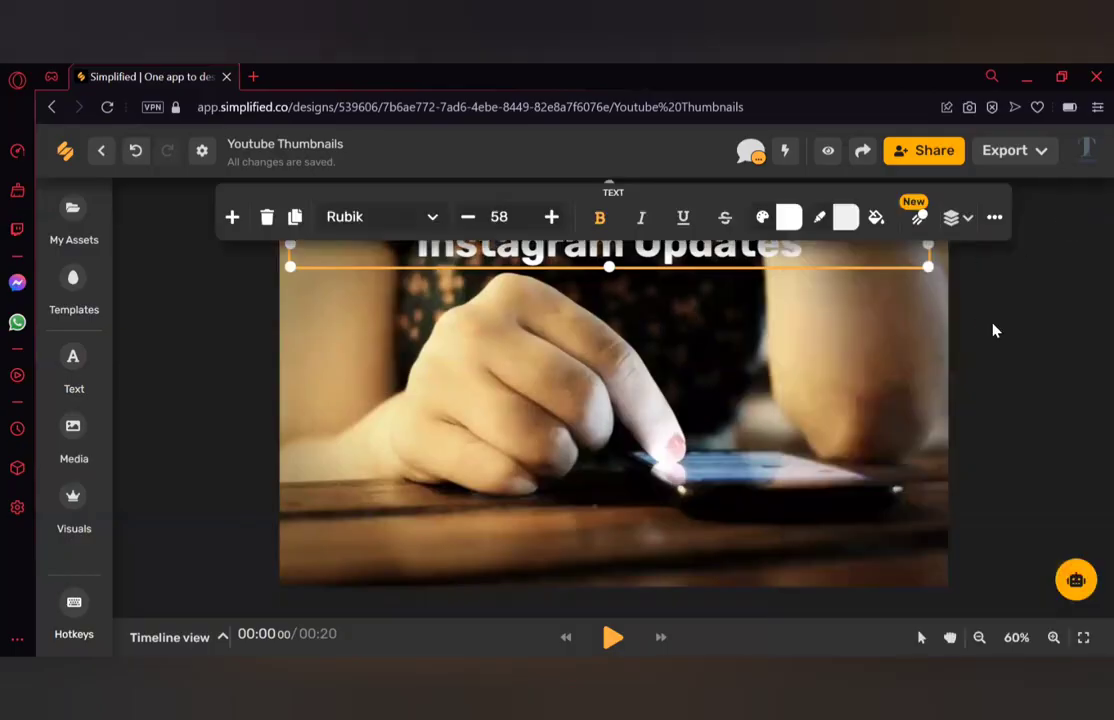
# Play the phone clip on the artboard to preview it beneath the heading
pyautogui.click(864, 415)
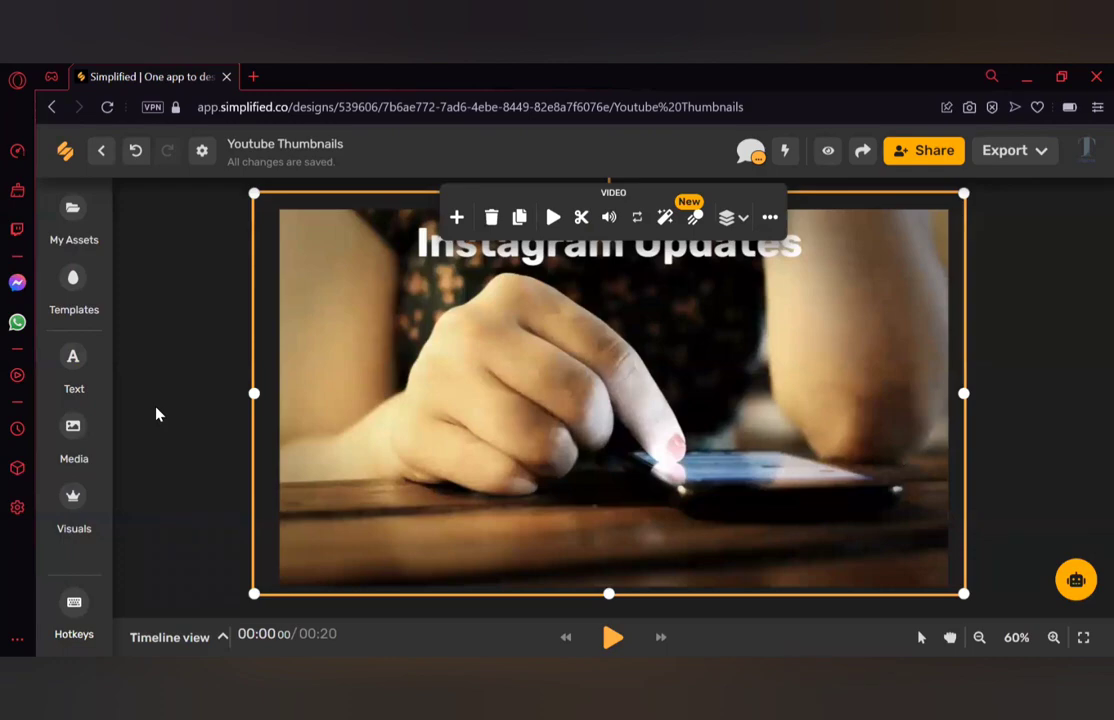
pyautogui.click(553, 218)
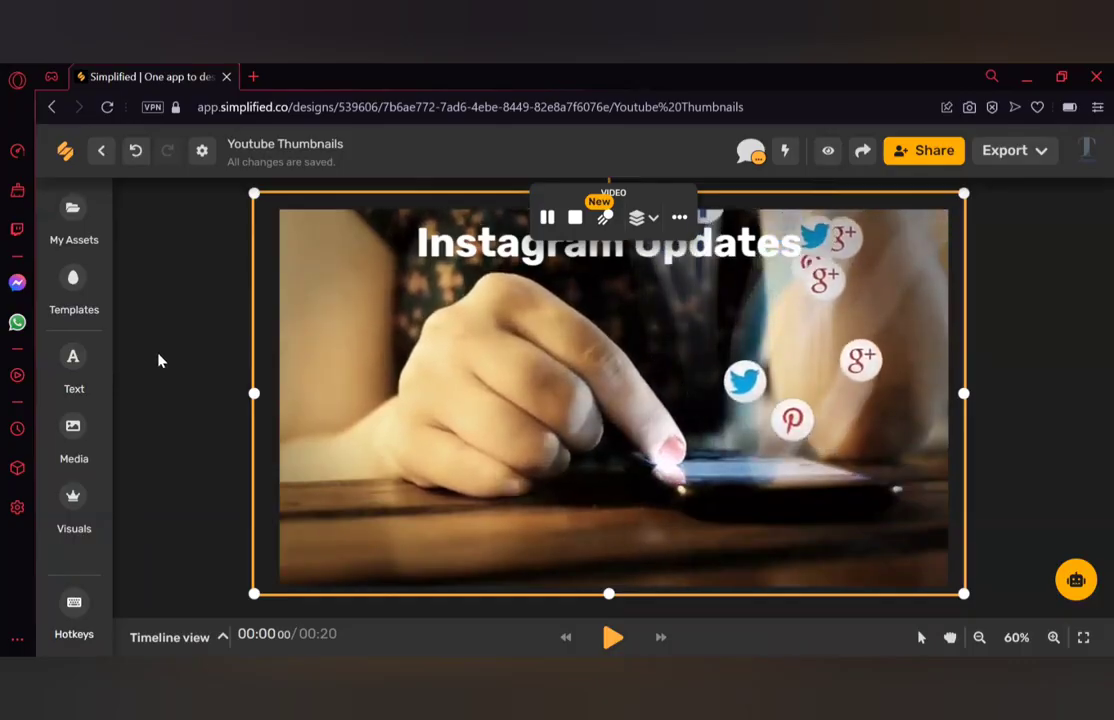
# Preview the design in its own tab, play the heading animation over the phone clip, and close the preview
pyautogui.click(158, 360)
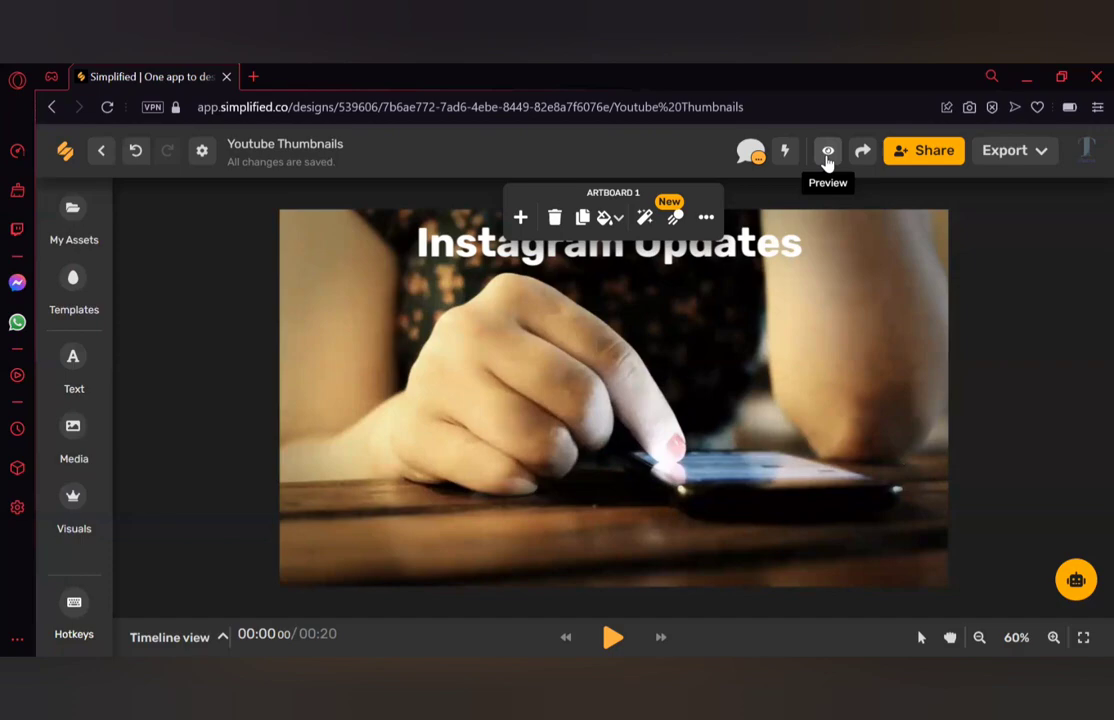
pyautogui.click(827, 152)
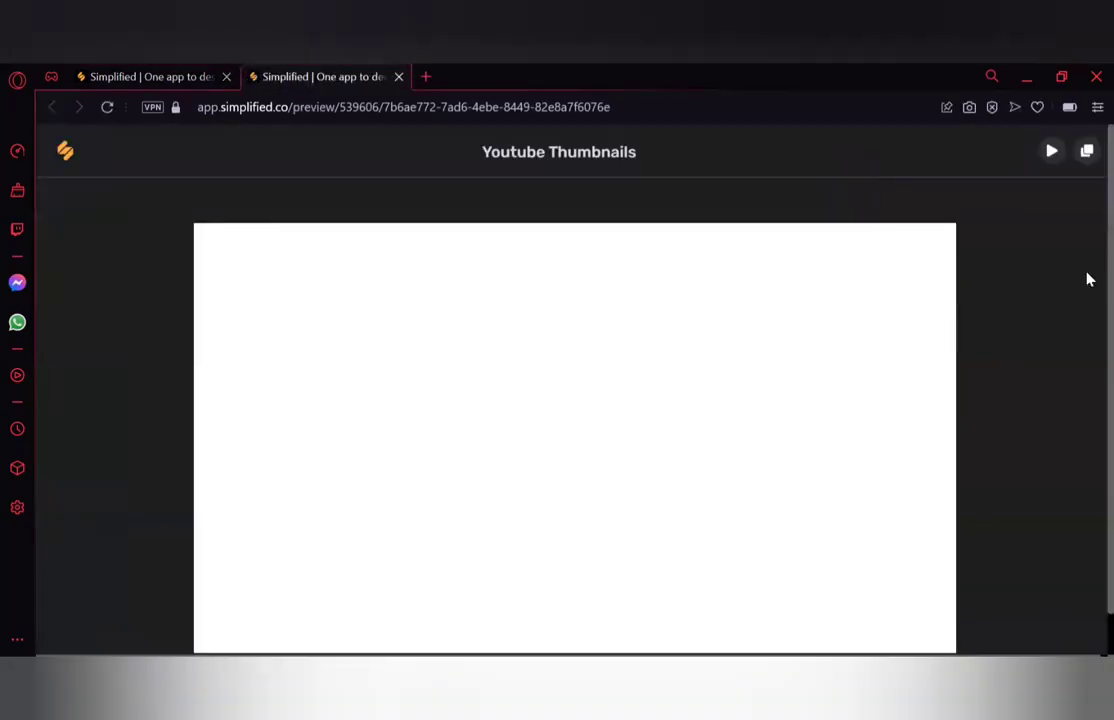
pyautogui.scroll(-1, 1087, 285)
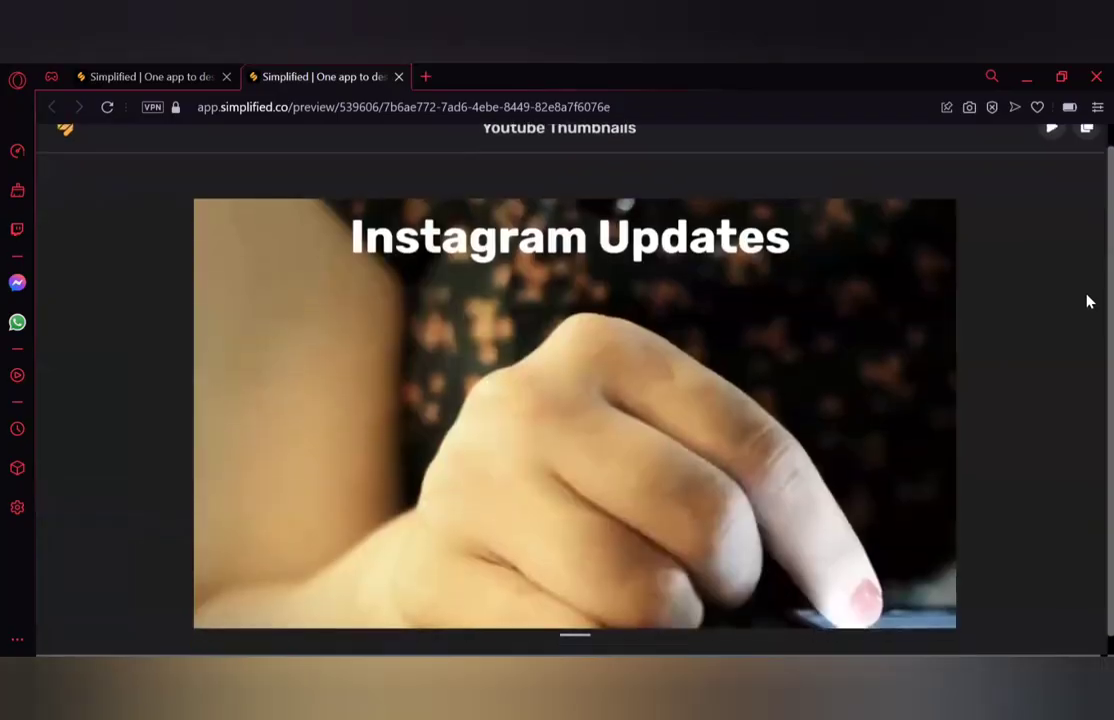
pyautogui.scroll(1, 1089, 297)
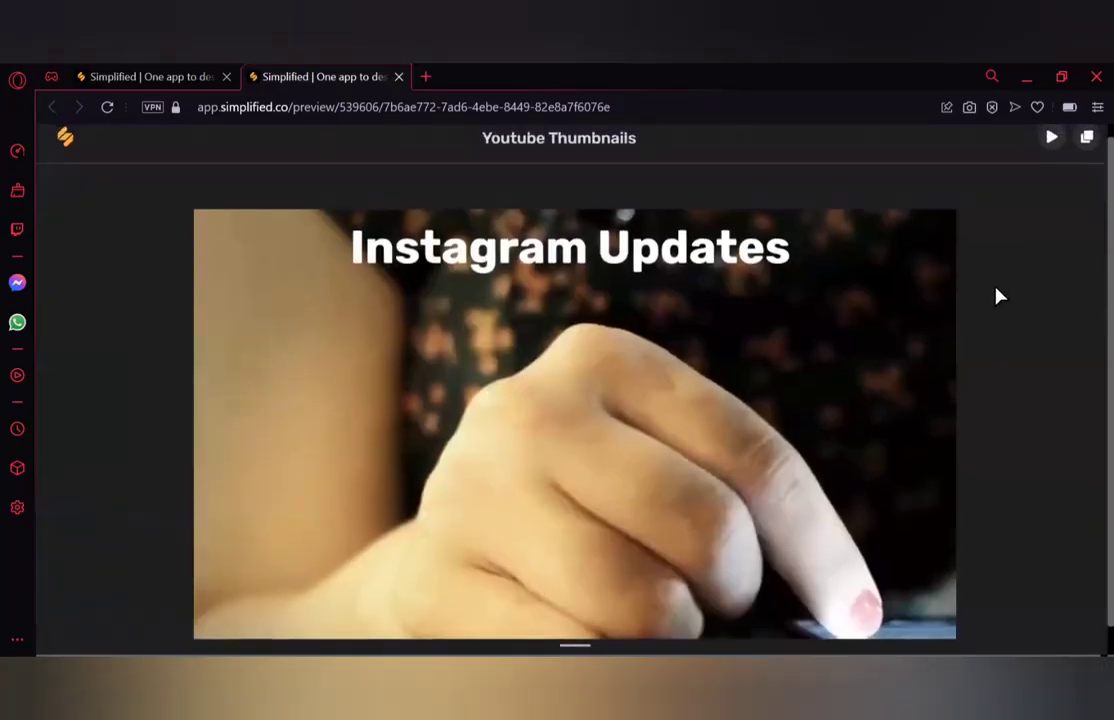
pyautogui.click(1049, 138)
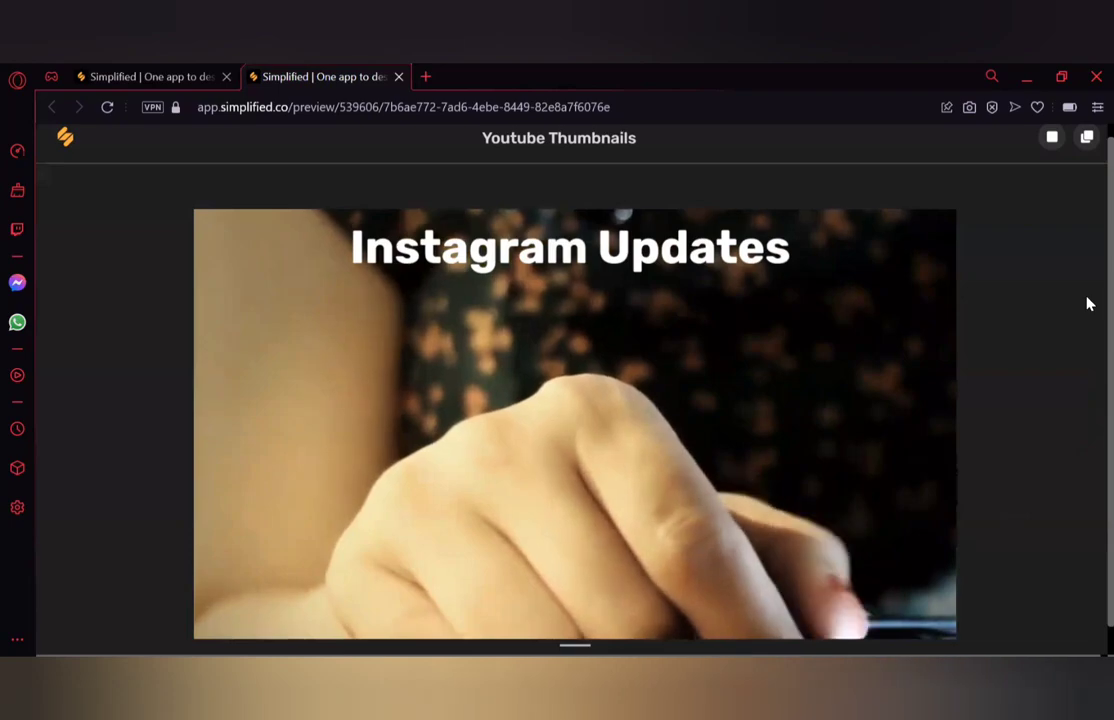
pyautogui.scroll(-1, 1088, 312)
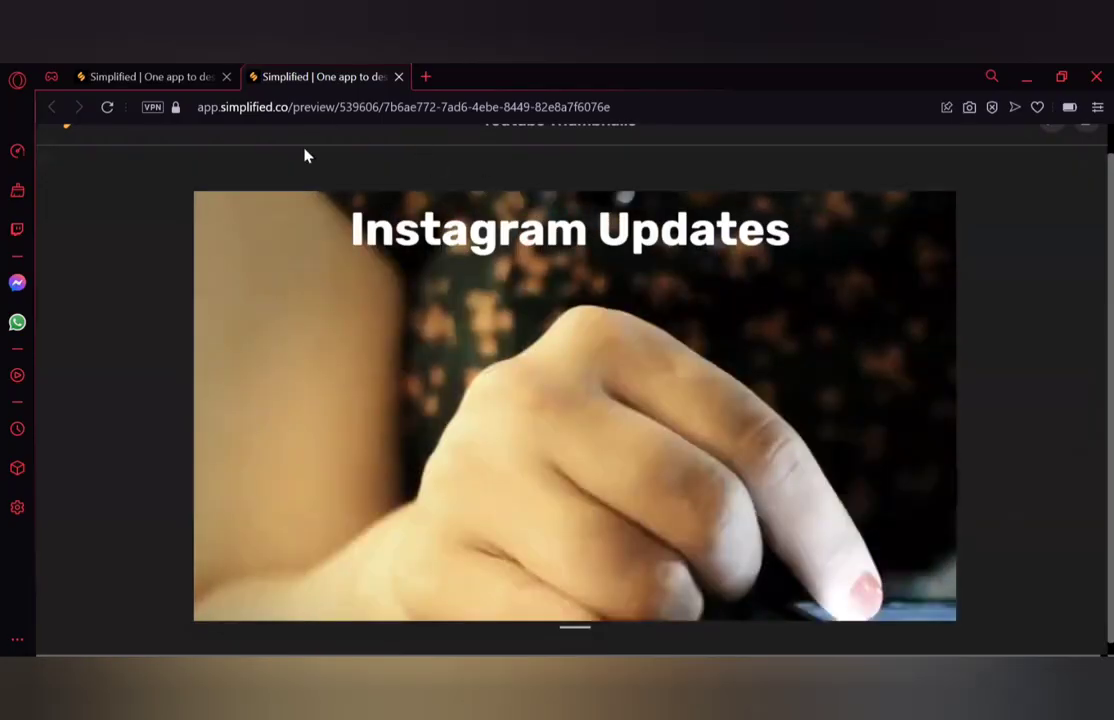
pyautogui.click(398, 77)
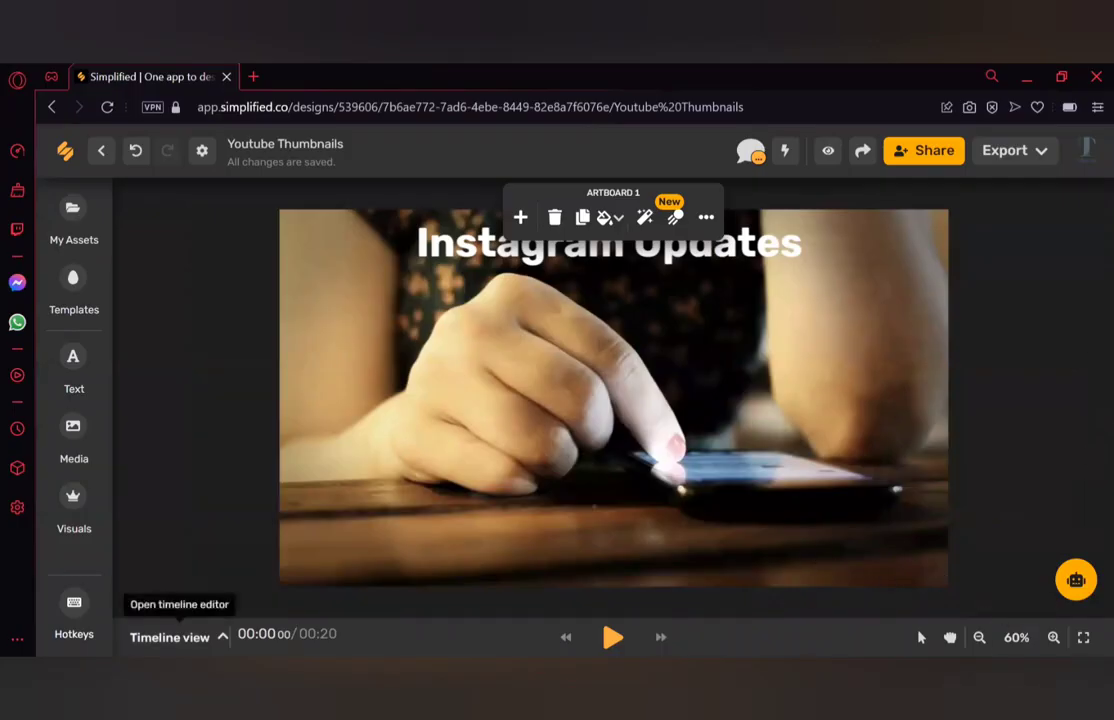
# Open the timeline, add a second artboard and place the 0:10 sunset street stock video on it
pyautogui.click(170, 637)
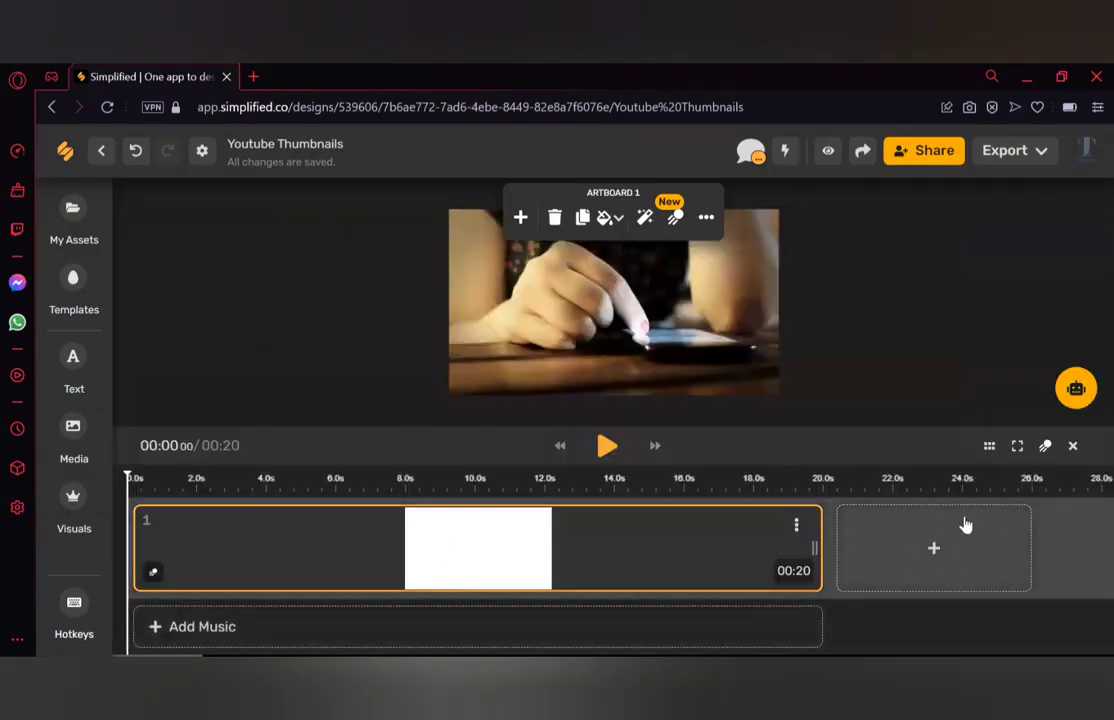
pyautogui.click(934, 551)
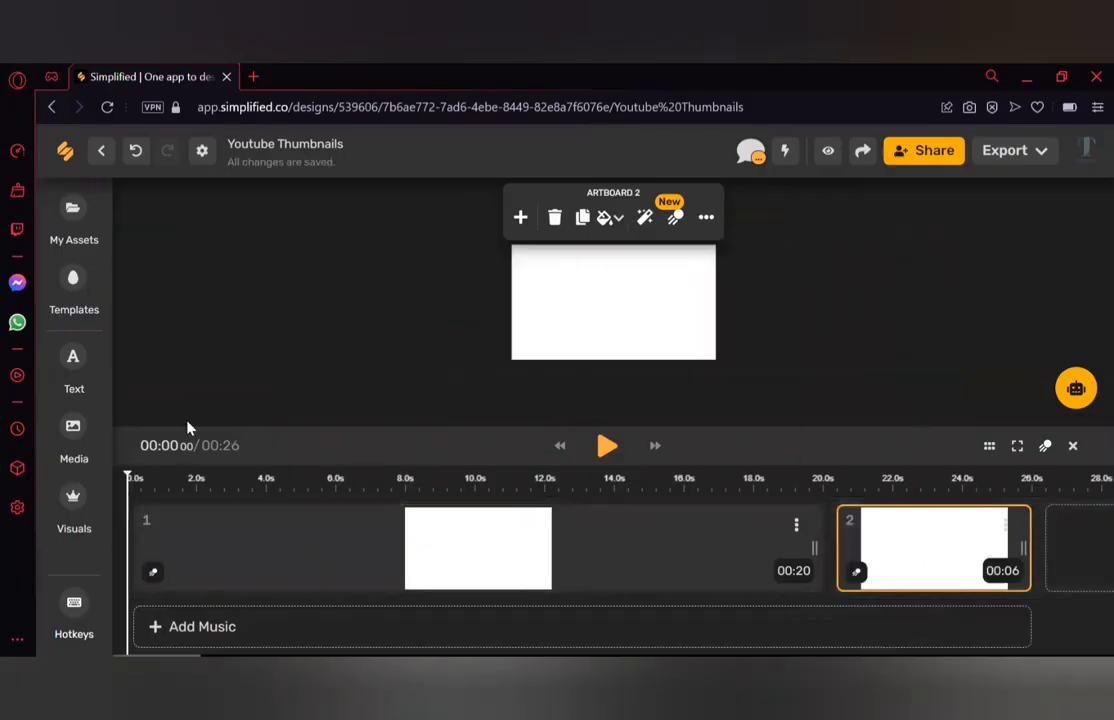
pyautogui.click(73, 440)
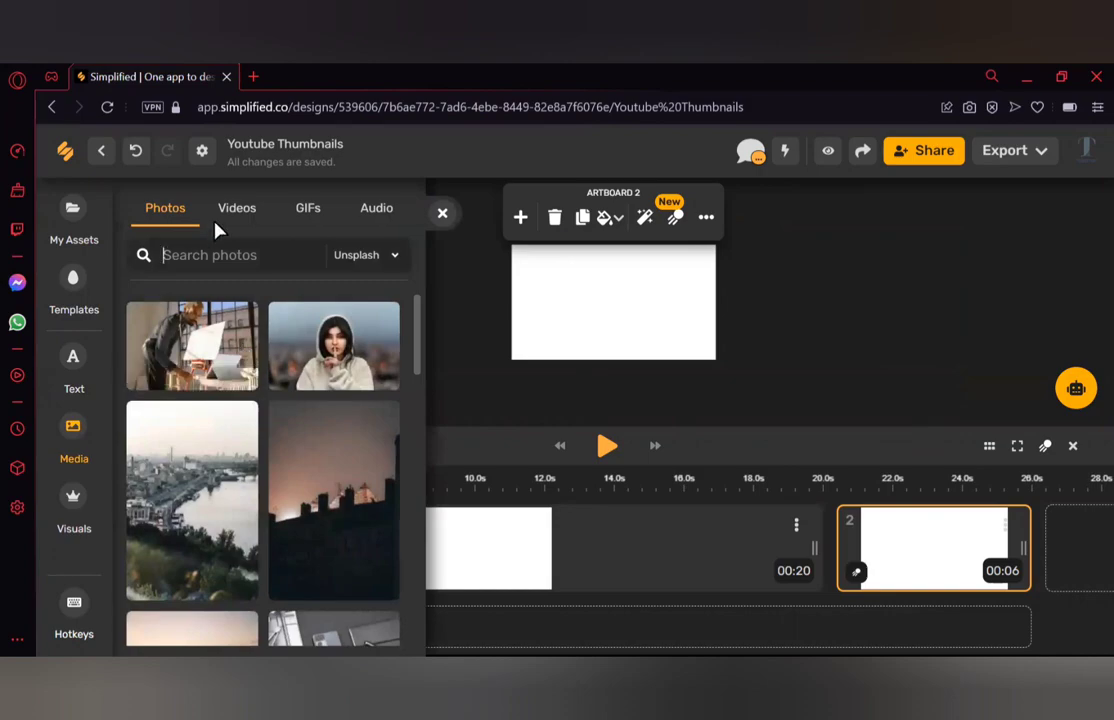
pyautogui.click(215, 222)
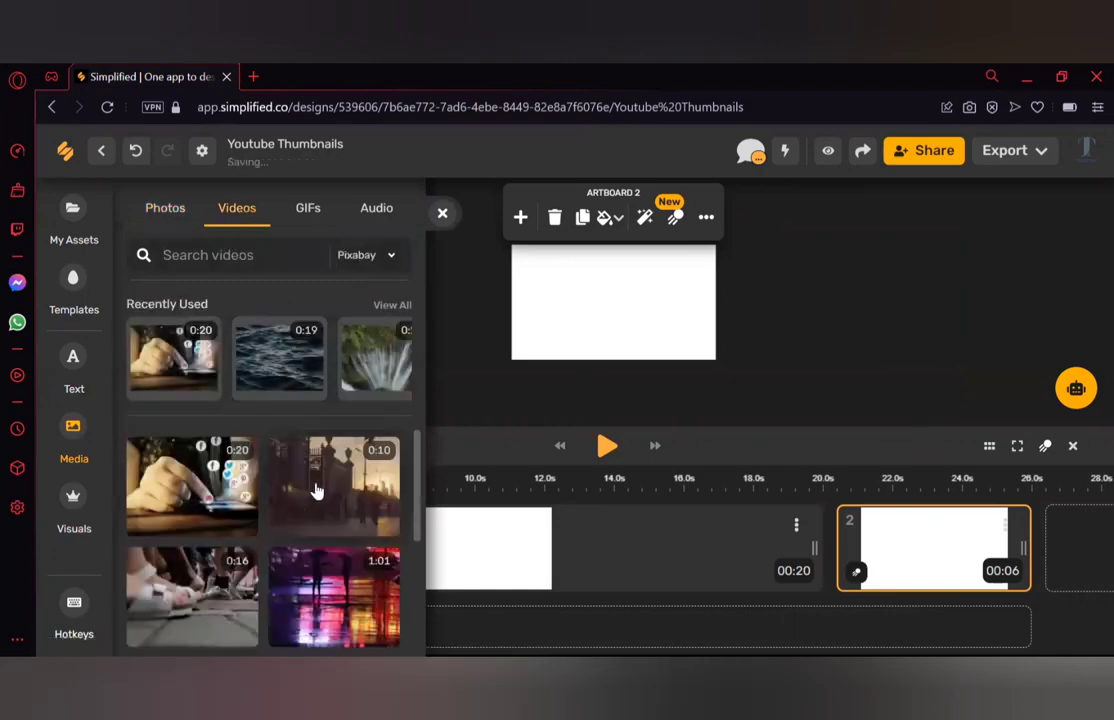
pyautogui.click(441, 216)
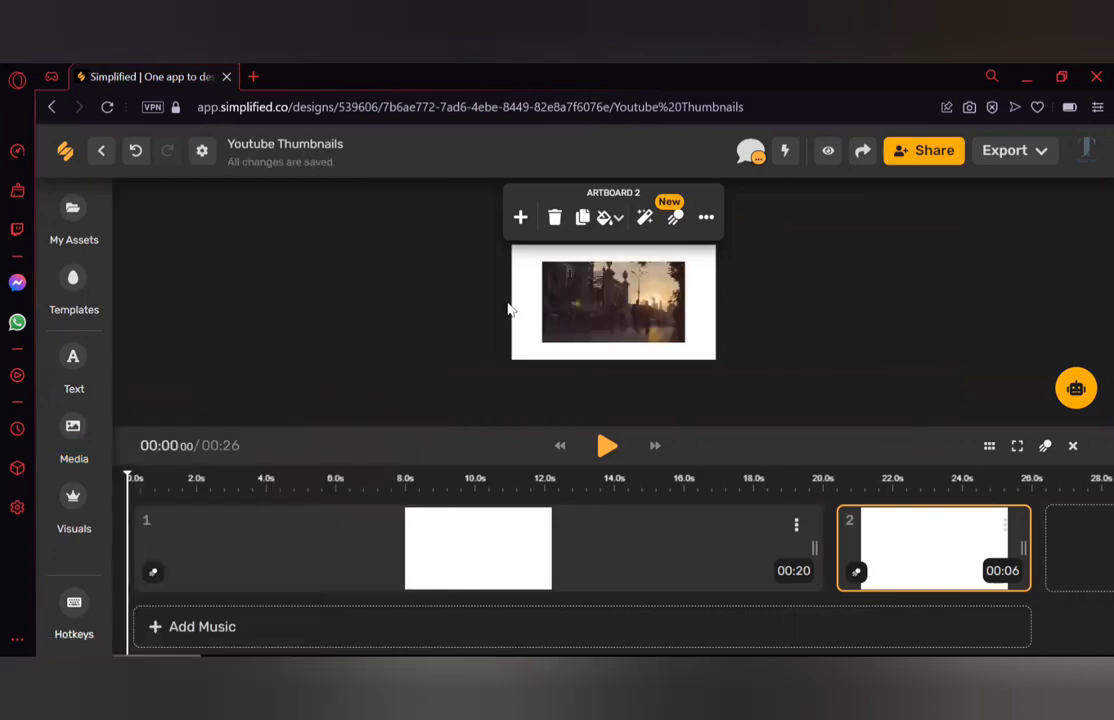
# Enlarge the street video and reposition it so it covers the whole second artboard
pyautogui.click(609, 306)
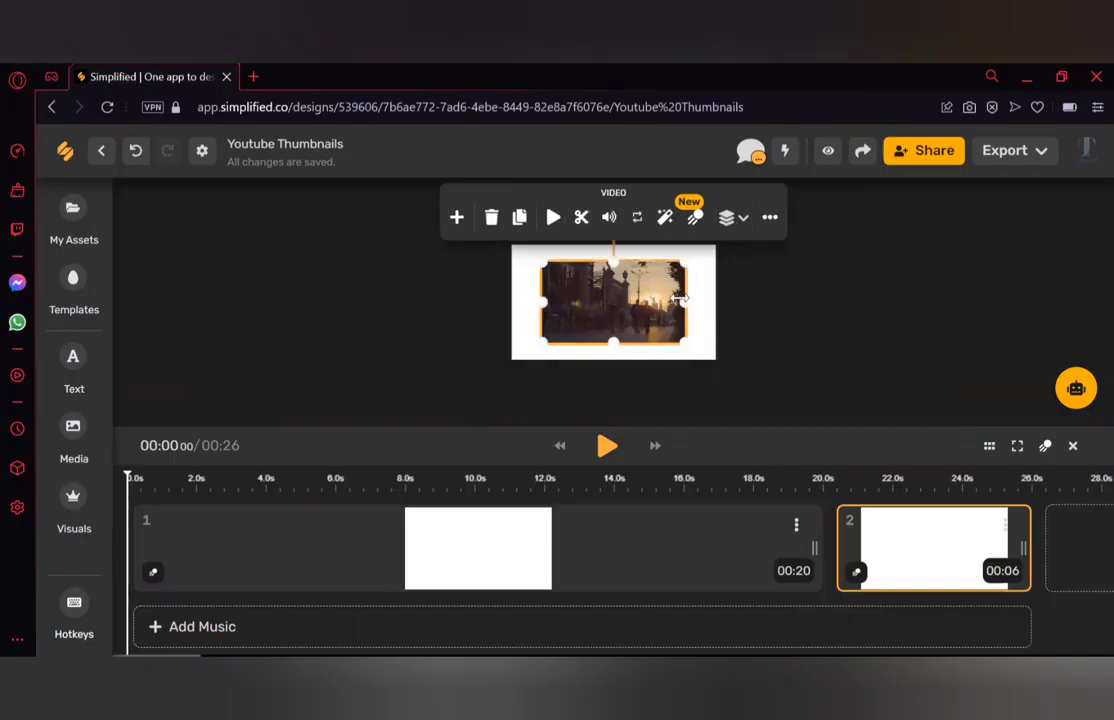
pyautogui.moveTo(680, 298); pyautogui.dragTo(778, 290)
pyautogui.moveTo(632, 289); pyautogui.dragTo(609, 281)
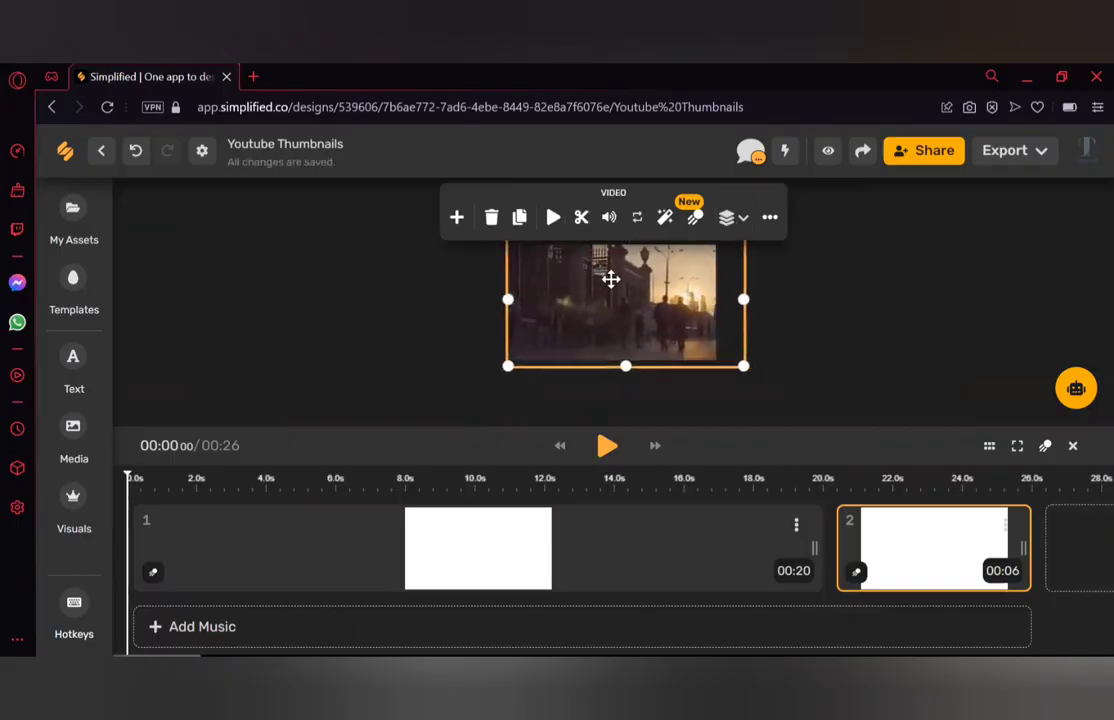
pyautogui.click(828, 313)
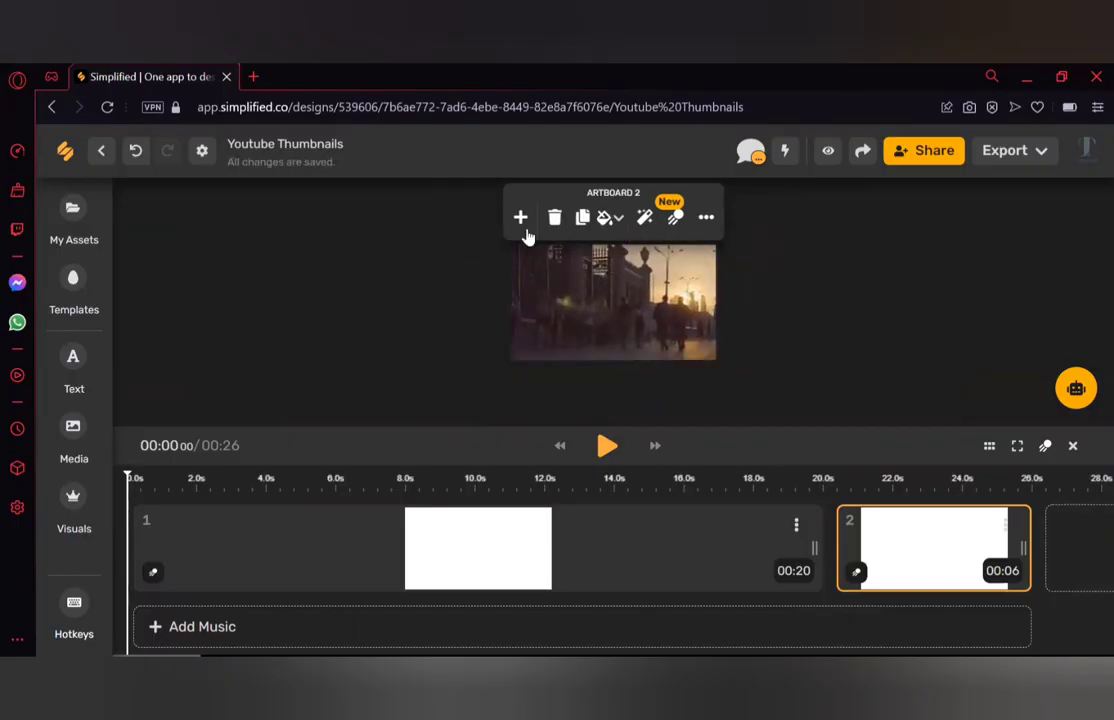
# Extend the second artboard's duration in the timeline to 20 seconds
pyautogui.click(577, 285)
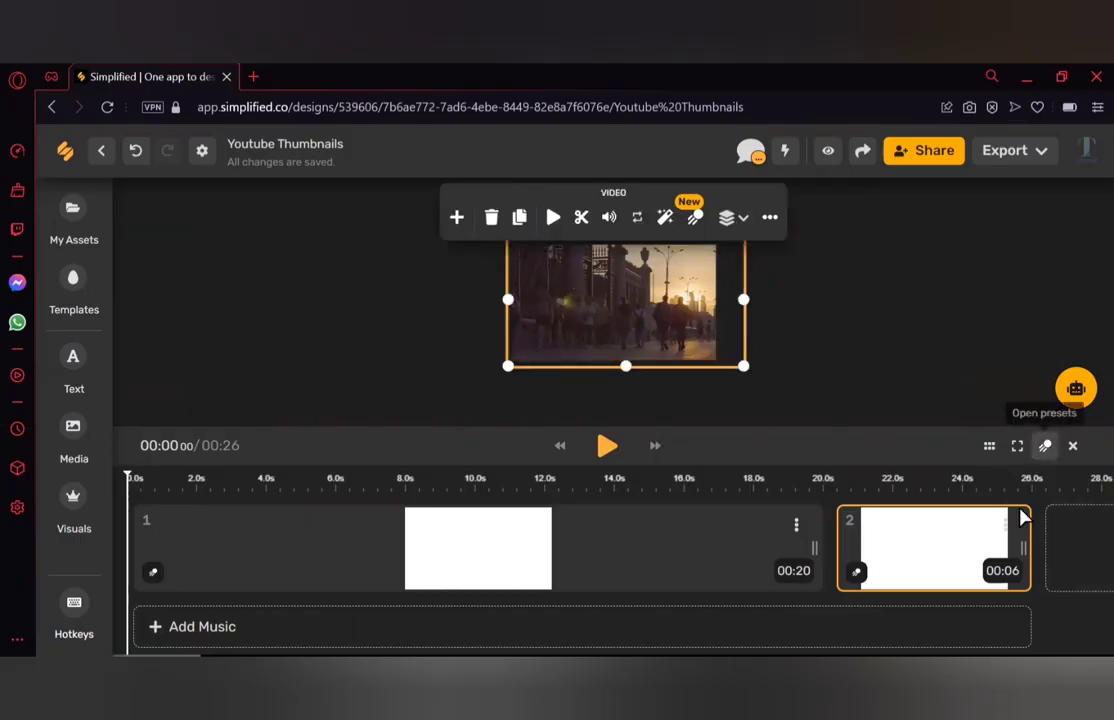
pyautogui.moveTo(1024, 547); pyautogui.dragTo(1110, 518)
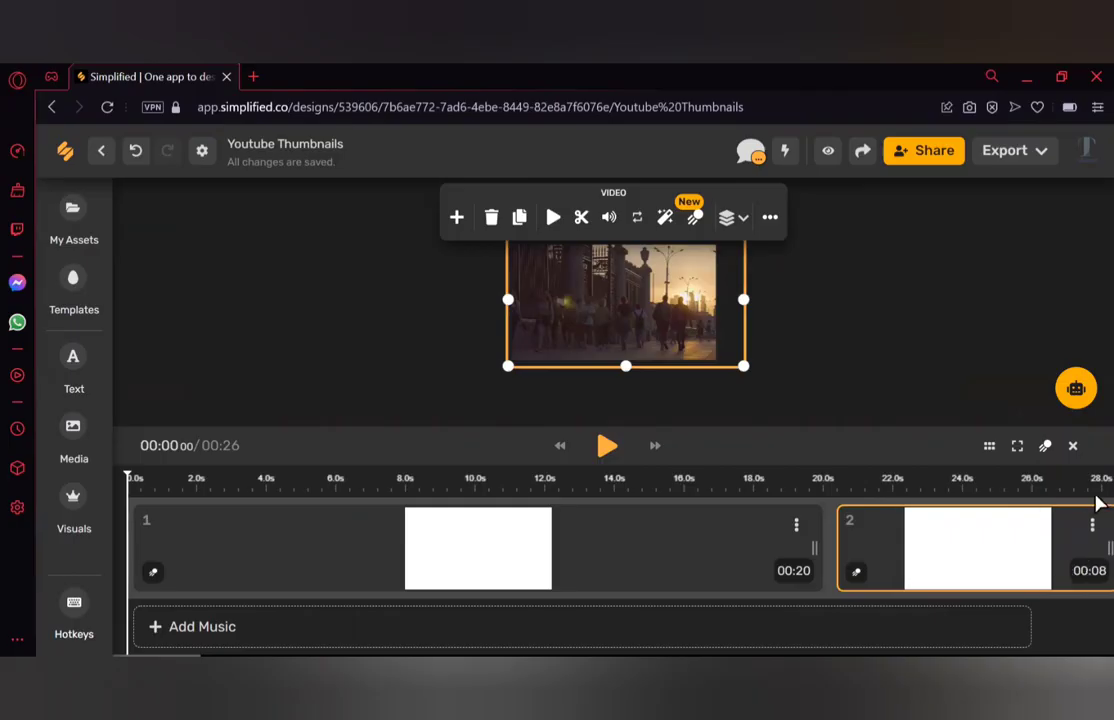
pyautogui.click(898, 543)
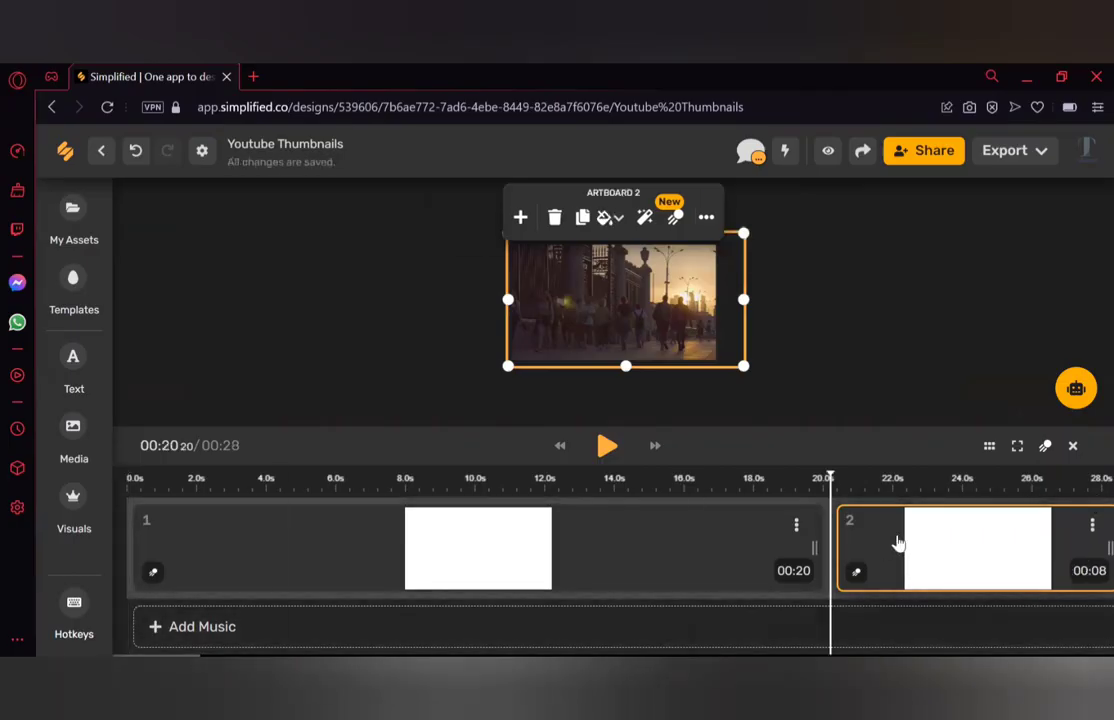
pyautogui.hscroll(5, 898, 543)
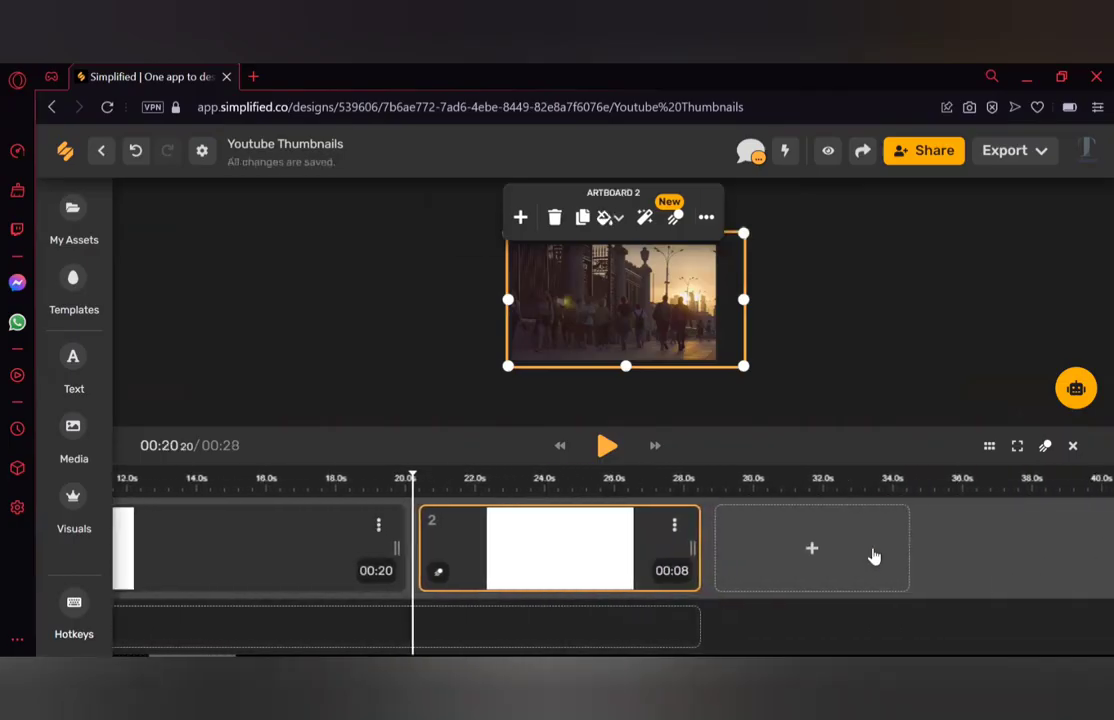
pyautogui.moveTo(692, 548); pyautogui.dragTo(1112, 518)
pyautogui.click(927, 345)
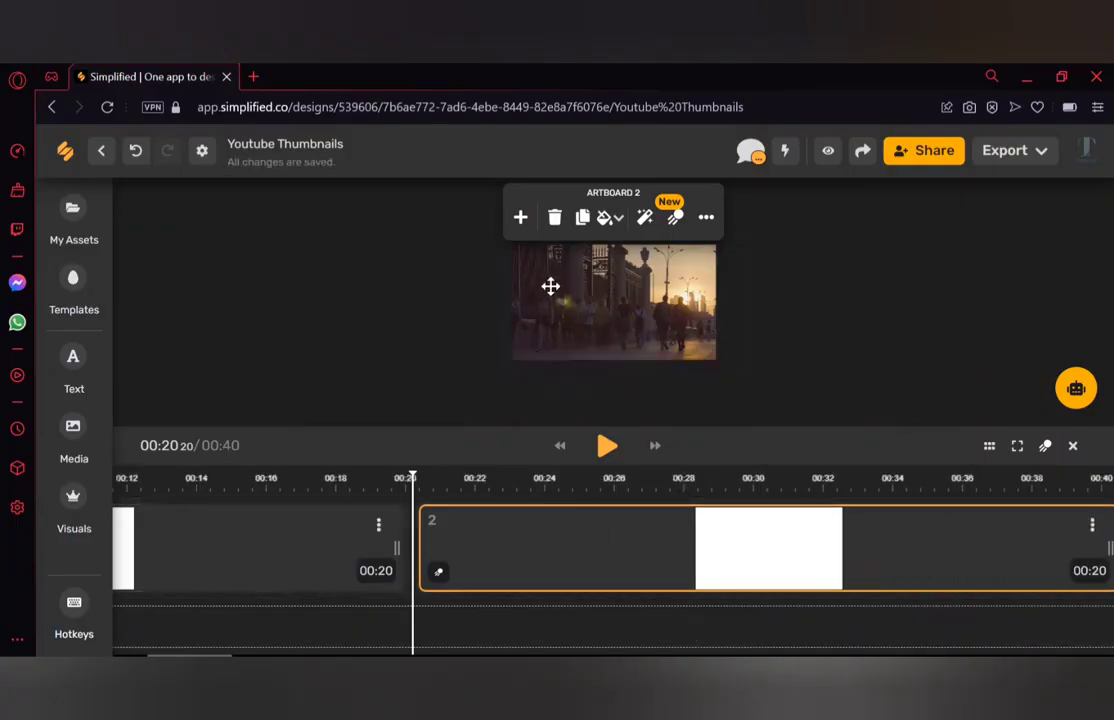
# Add the Unsplash photo of the man with the white canvas and move it to the artboard's lower-left area
pyautogui.click(634, 273)
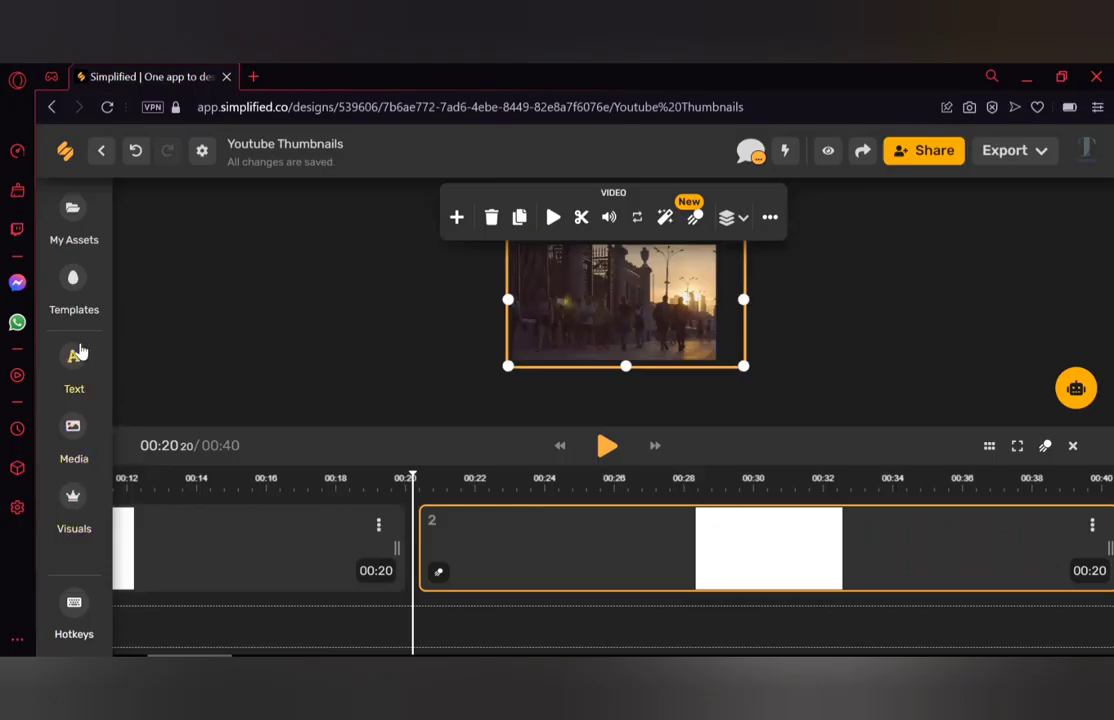
pyautogui.click(72, 428)
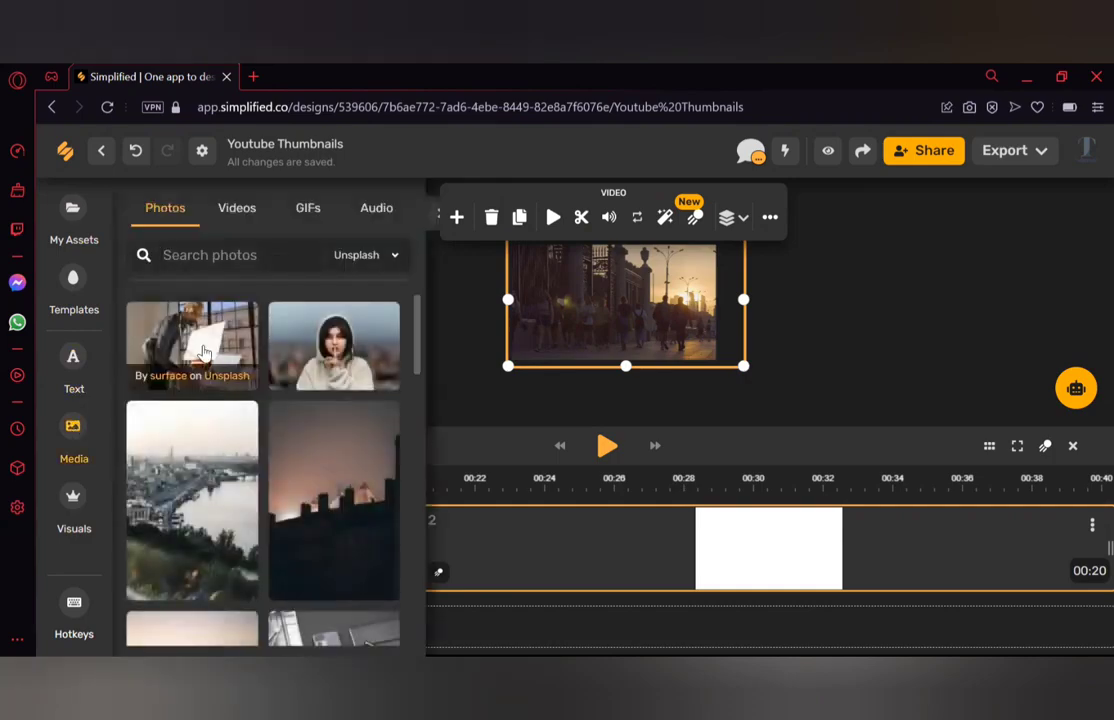
pyautogui.click(230, 328)
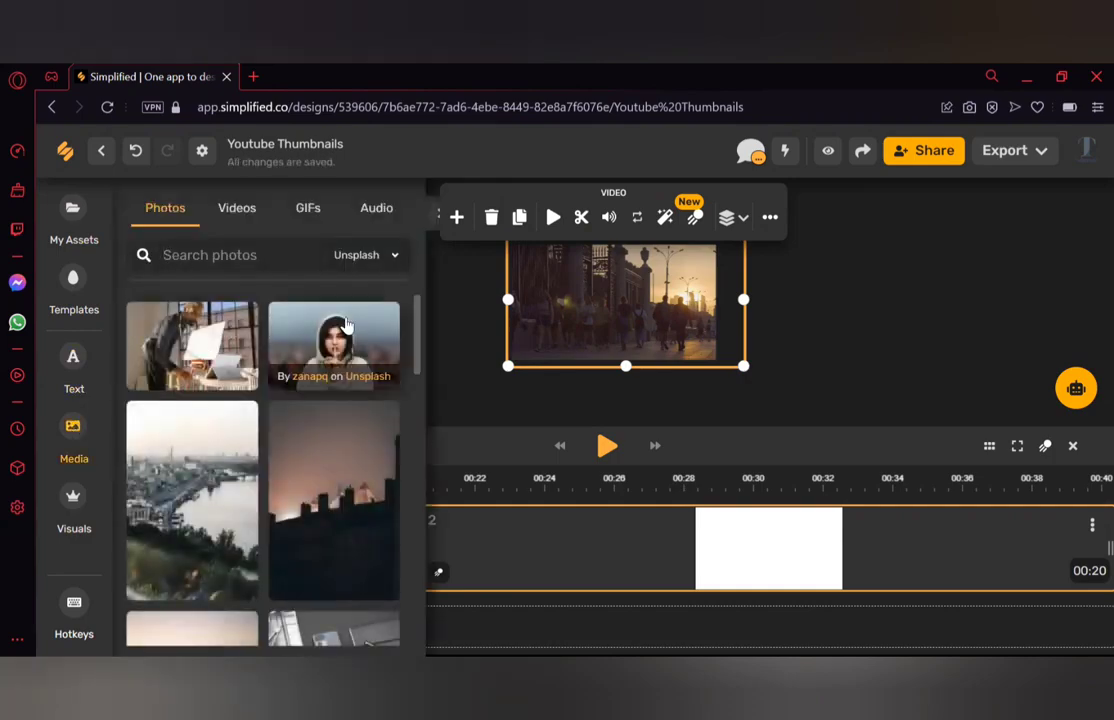
pyautogui.click(460, 302)
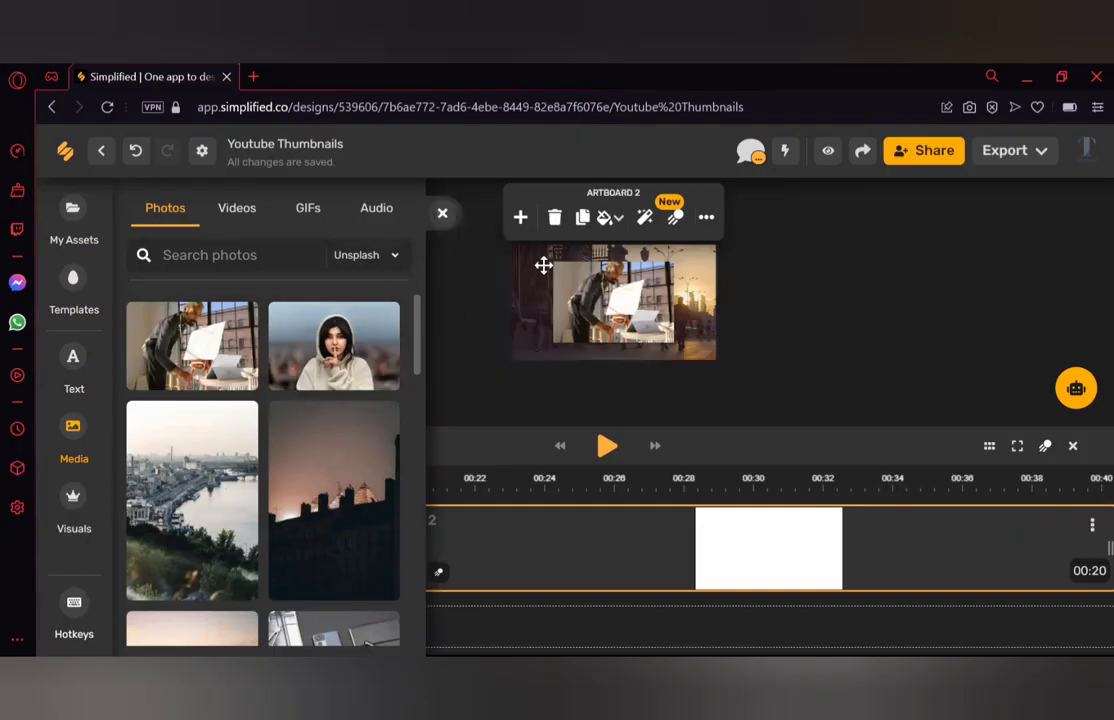
pyautogui.click(572, 300)
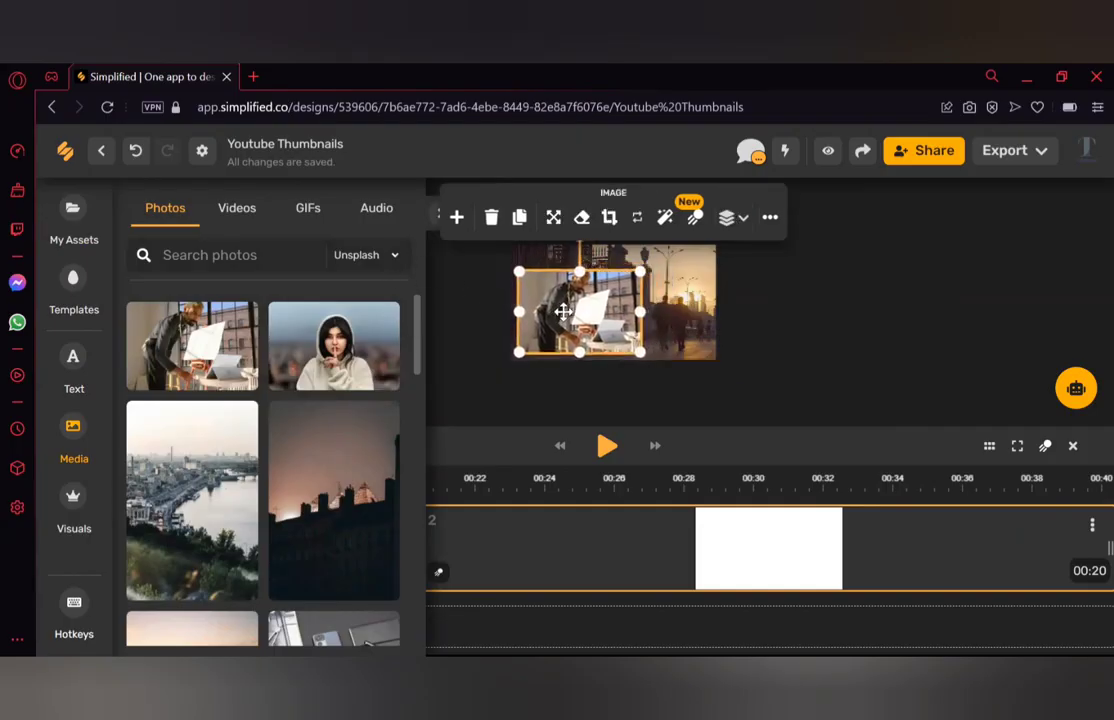
# Animate the photo with the Wipe In enter motion and set its on-screen duration from 12.9 to 20.5 seconds
pyautogui.click(697, 217)
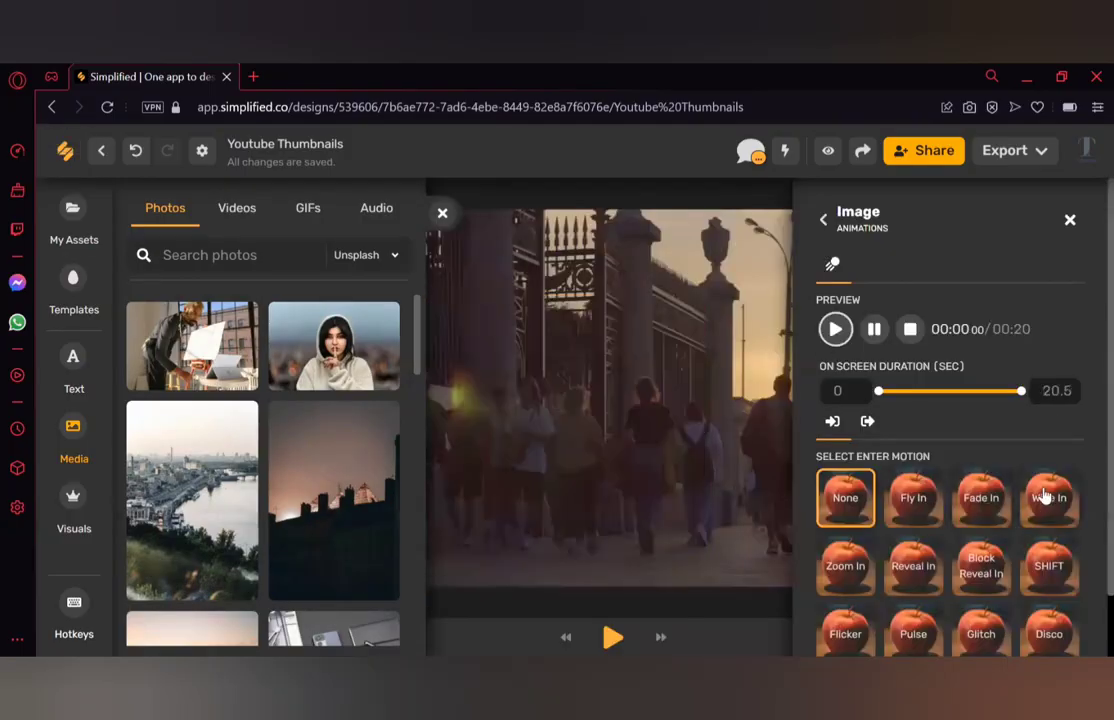
pyautogui.click(1049, 497)
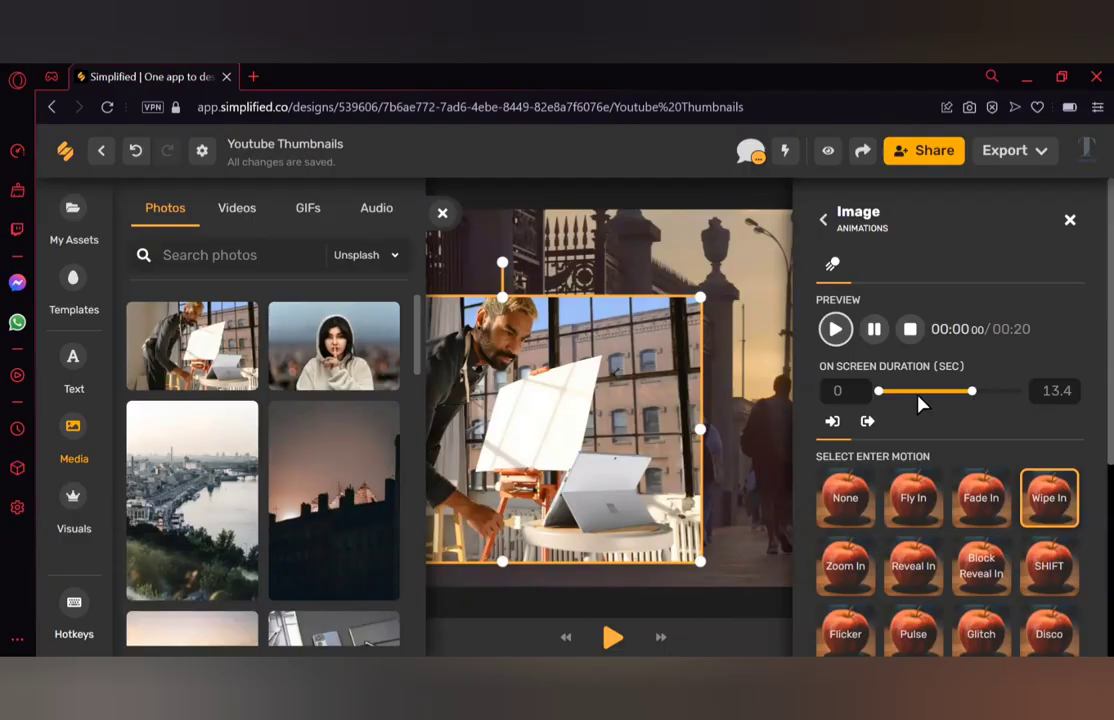
pyautogui.moveTo(879, 391); pyautogui.dragTo(950, 390)
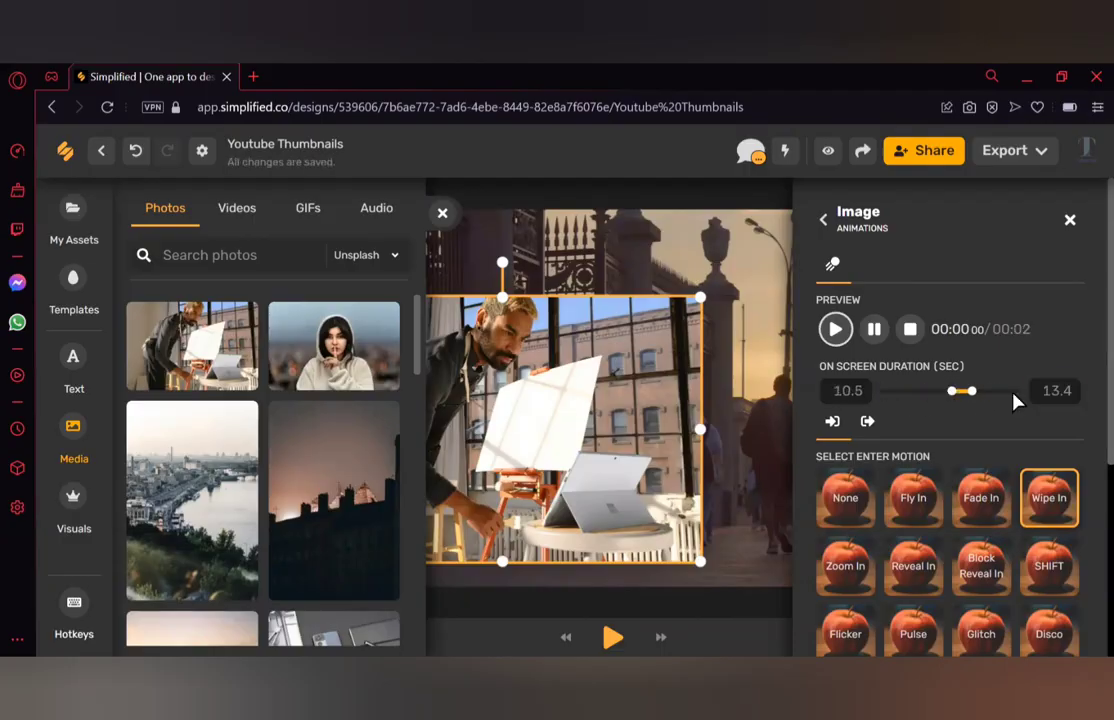
pyautogui.moveTo(983, 396)
pyautogui.mouseDown()
pyautogui.moveTo(1007, 390)
pyautogui.moveTo(968, 391)
pyautogui.mouseUp()
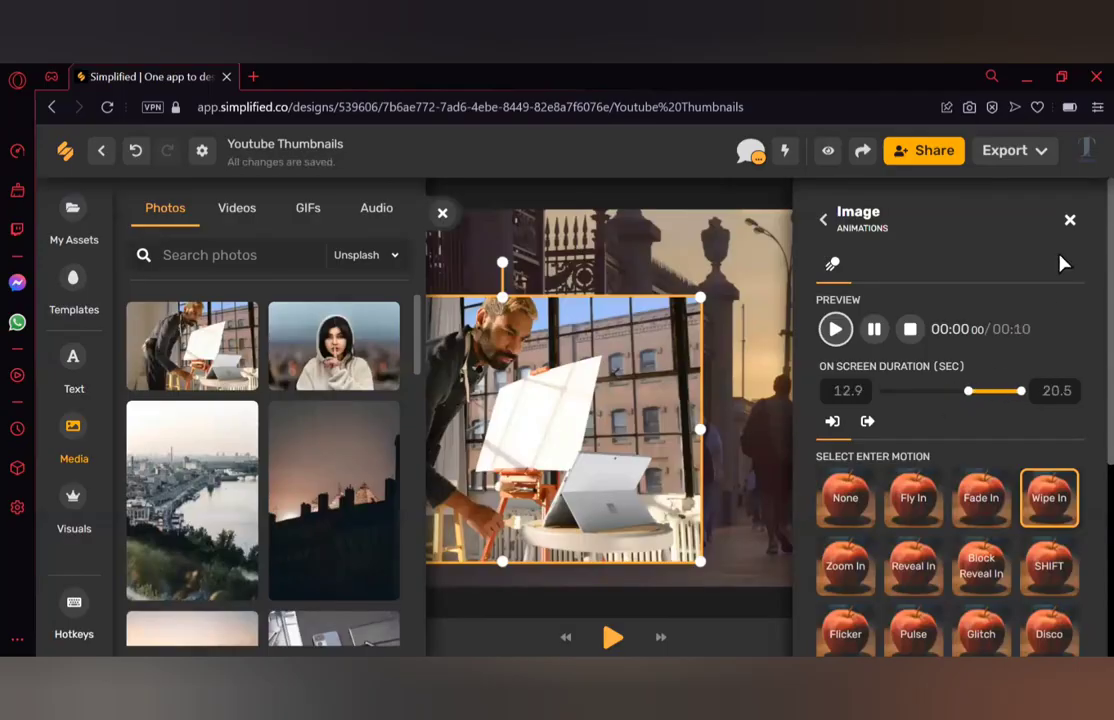
pyautogui.click(1069, 220)
# Check the street video's on-screen duration in its animation settings
pyautogui.click(805, 414)
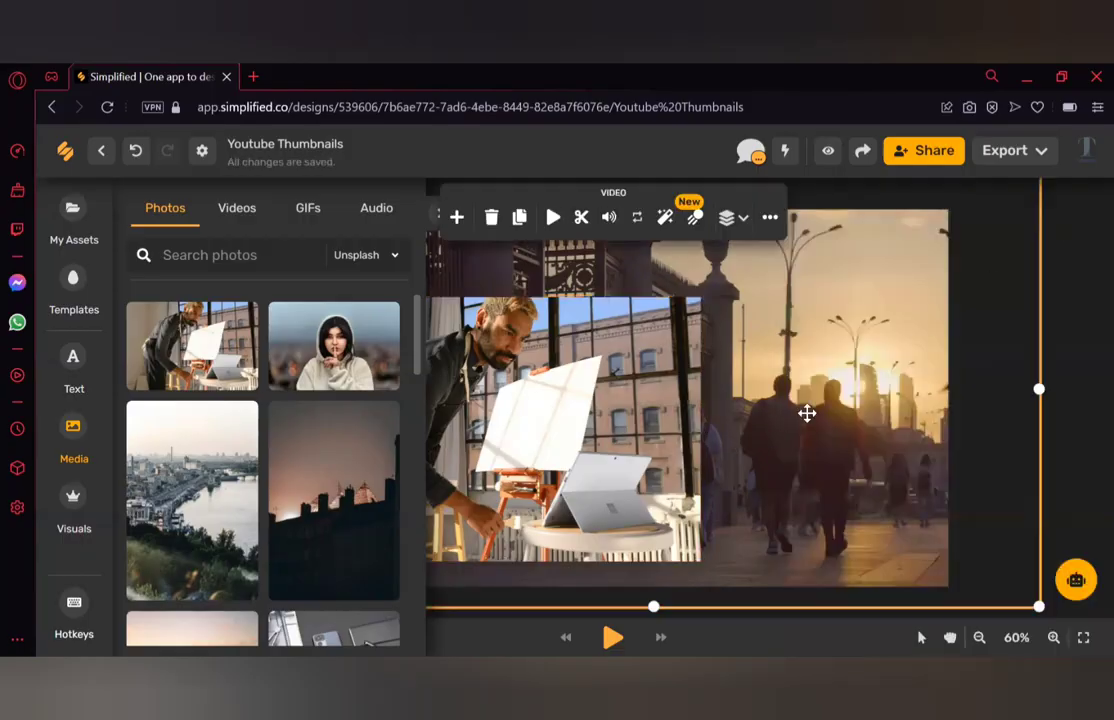
pyautogui.click(694, 217)
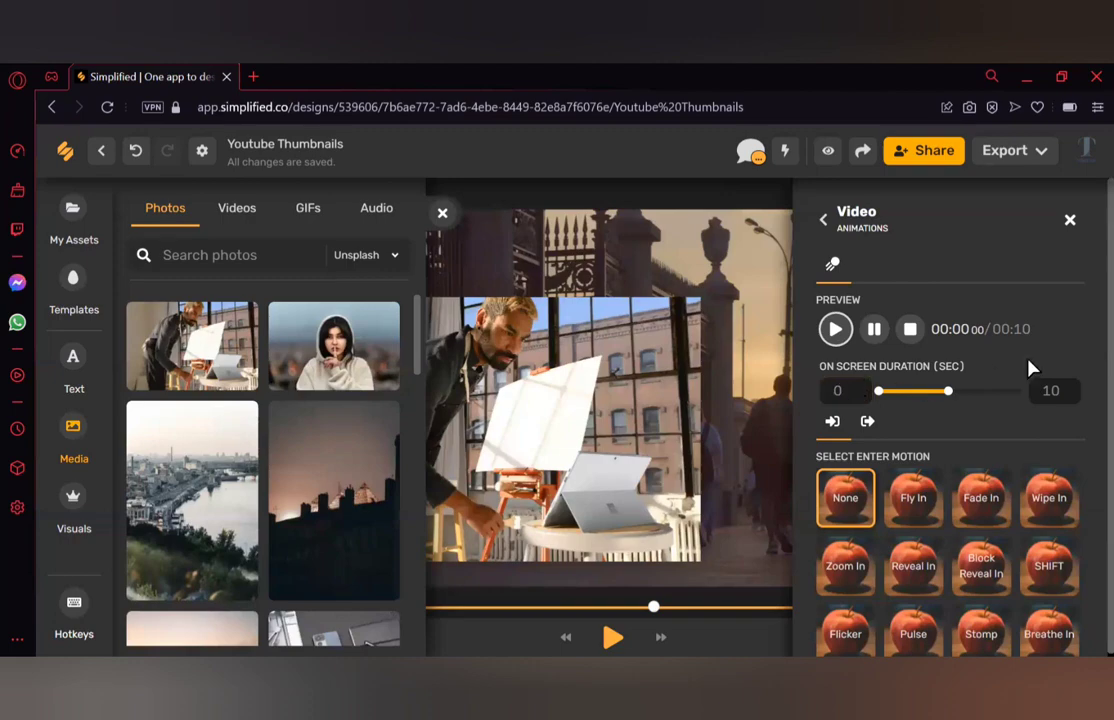
pyautogui.click(1052, 391)
pyautogui.click(985, 357)
pyautogui.click(1069, 221)
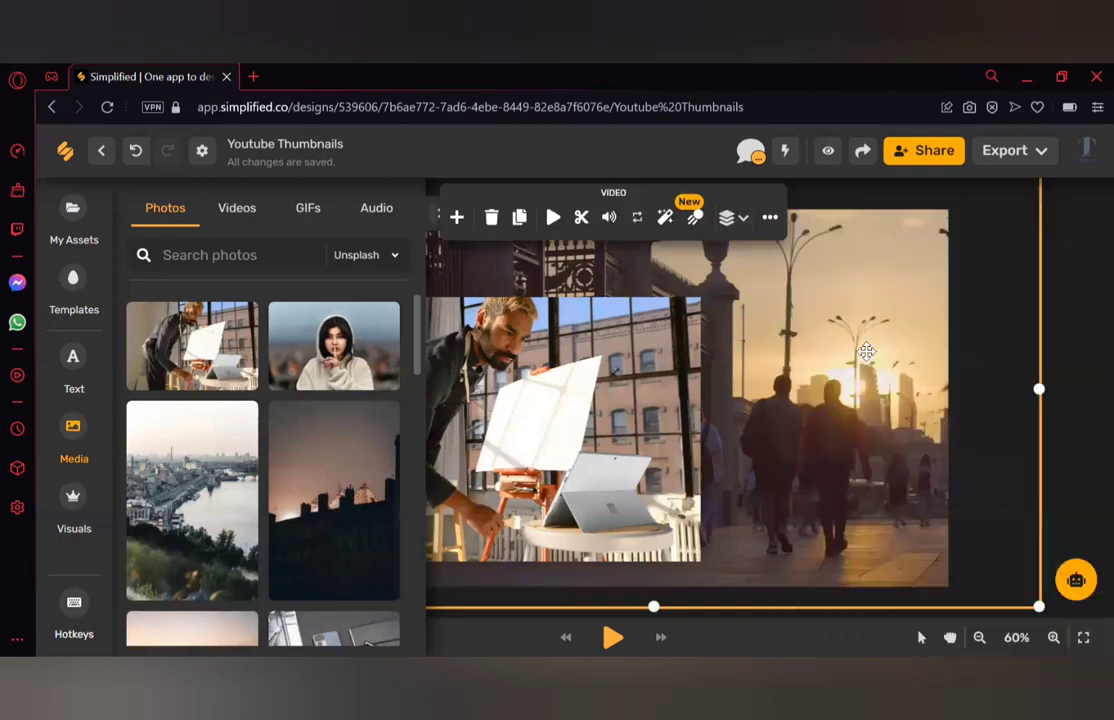
# Enlarge the photo and center it vertically so it covers most of the second artboard
pyautogui.click(679, 423)
pyautogui.moveTo(701, 428); pyautogui.dragTo(800, 432)
pyautogui.moveTo(695, 375); pyautogui.dragTo(776, 356)
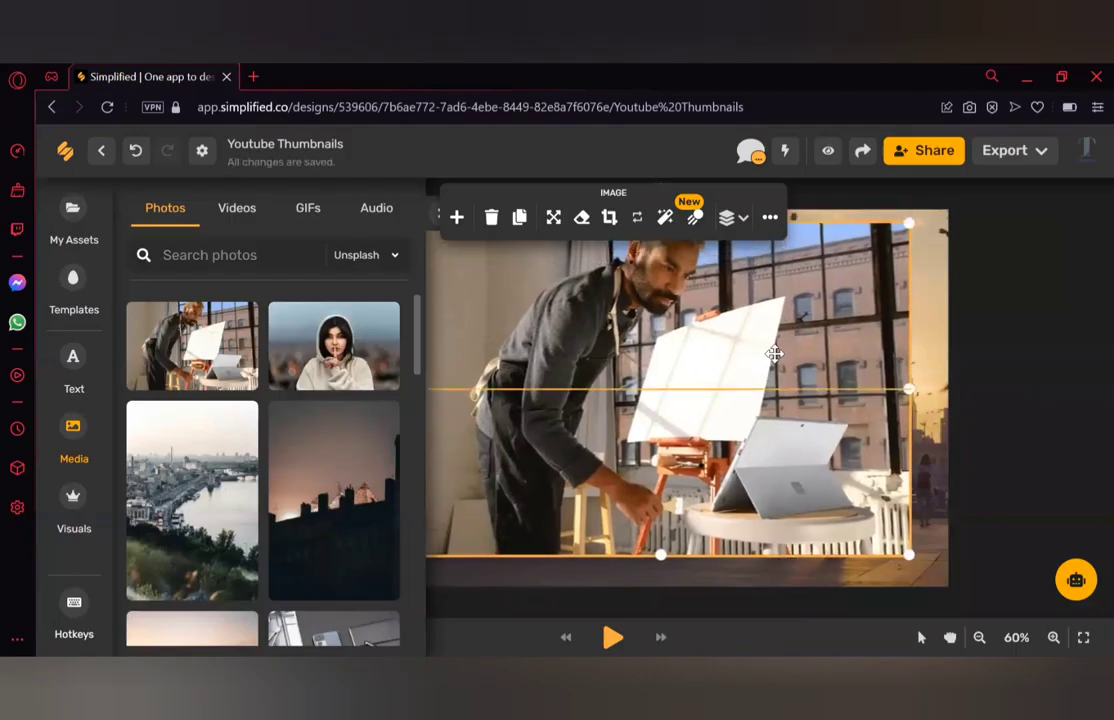
# Set the start of the photo's on-screen duration to 10 seconds in its animation settings
pyautogui.click(697, 220)
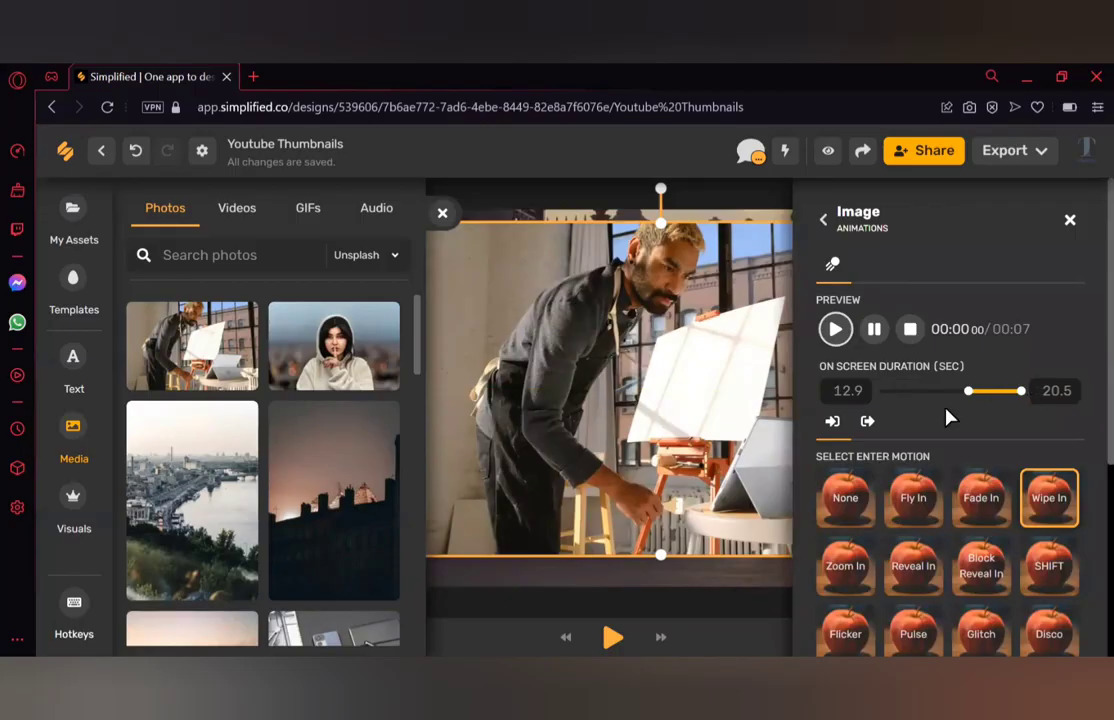
pyautogui.doubleClick(858, 391)
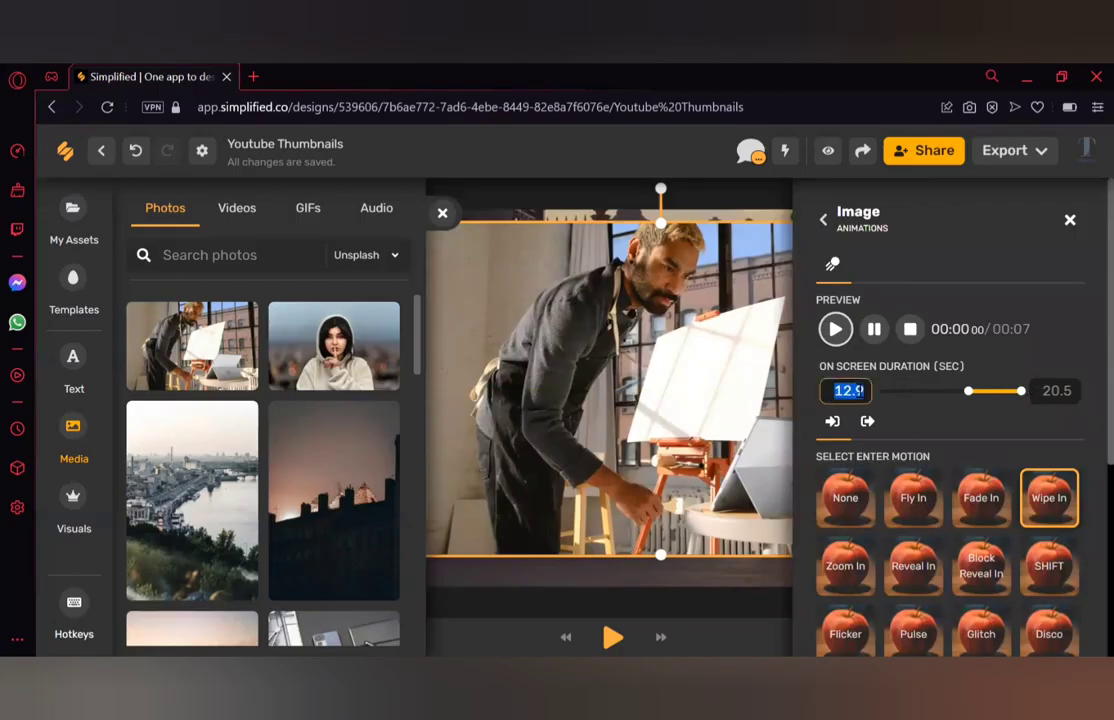
pyautogui.write('10')
pyautogui.press('Return')
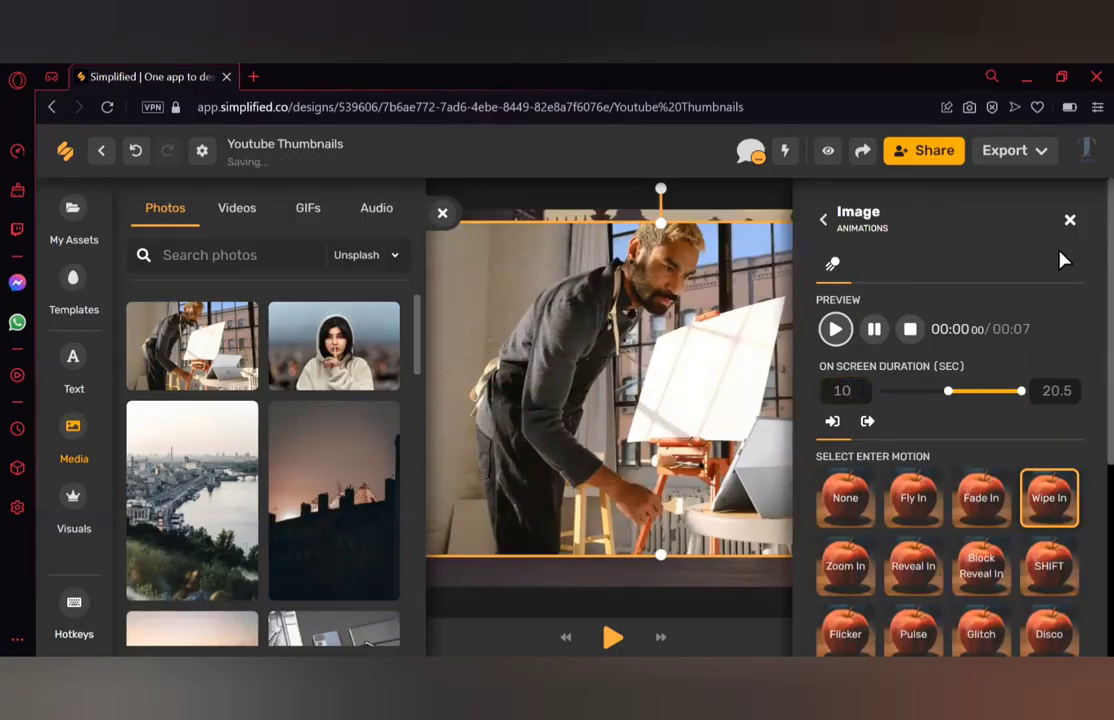
pyautogui.click(1068, 222)
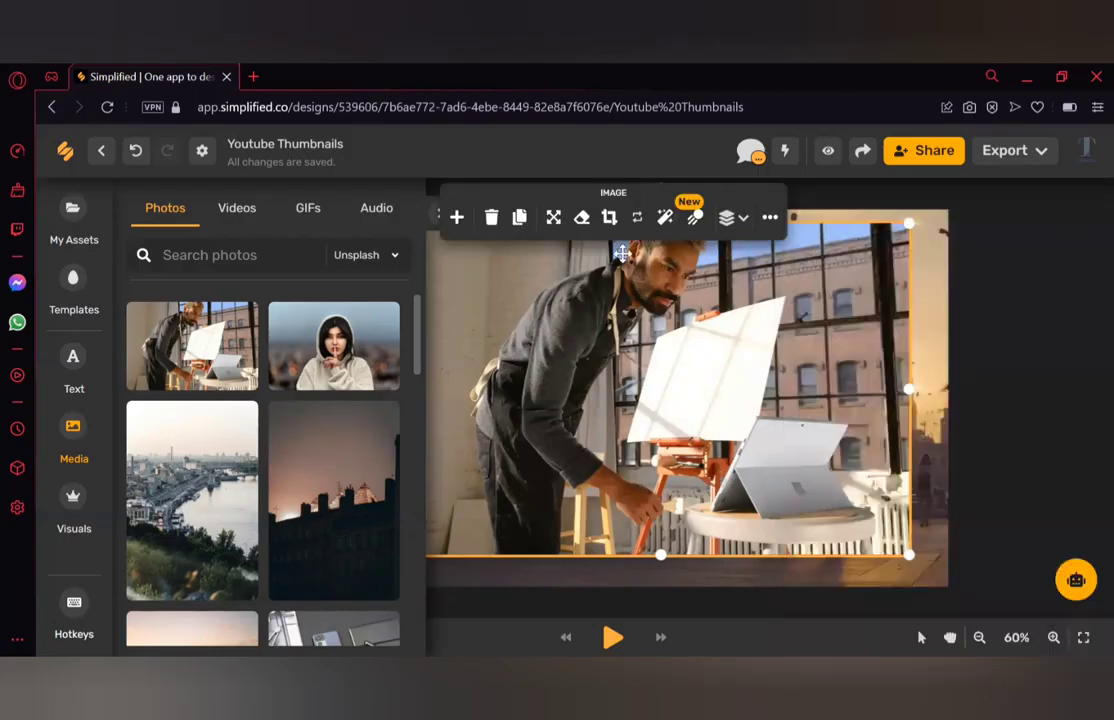
# Move the photo of the man with the canvas slightly left to center it on the second artboard
pyautogui.click(434, 219)
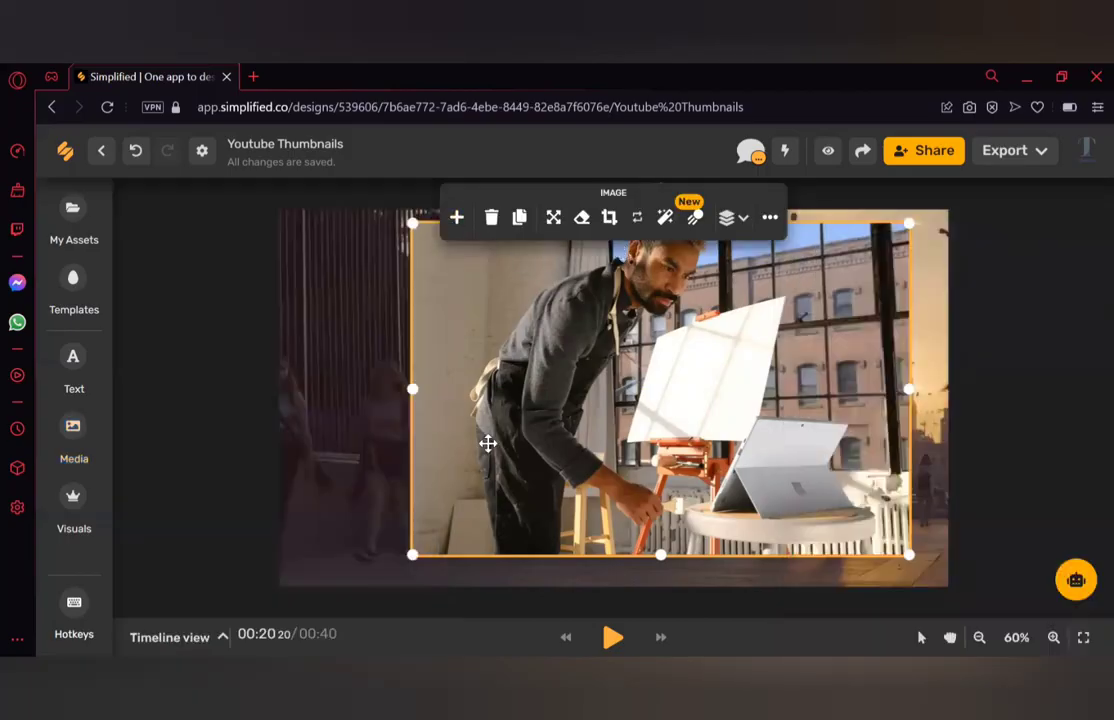
pyautogui.moveTo(763, 402); pyautogui.dragTo(708, 409)
pyautogui.click(1002, 385)
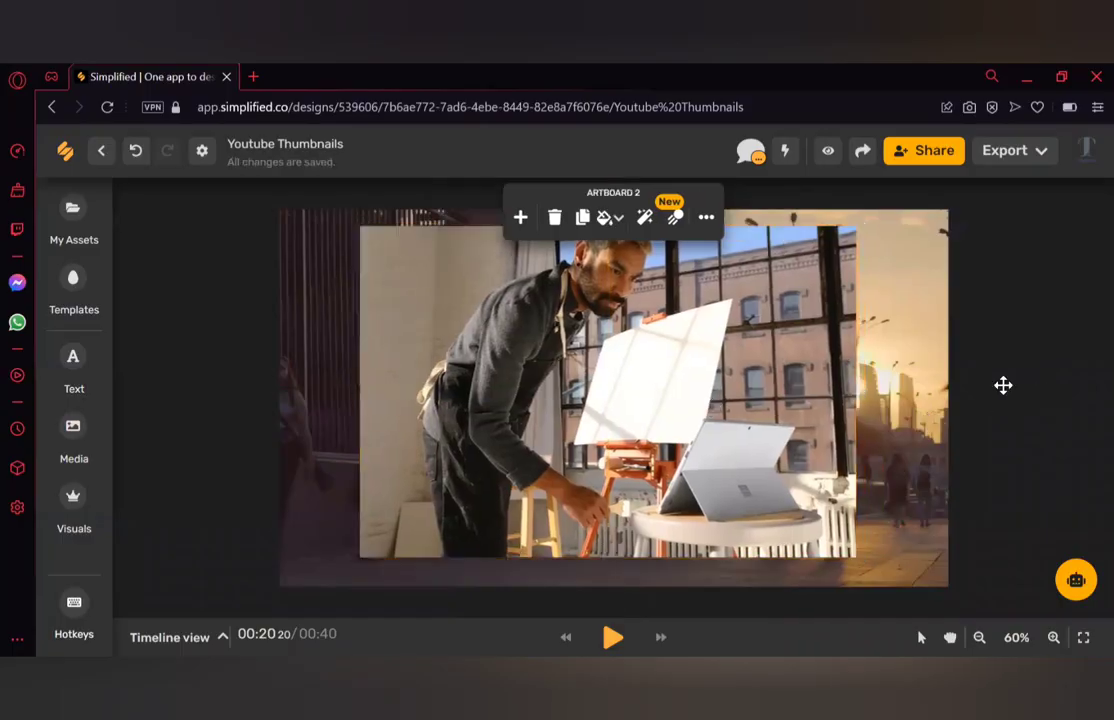
# Preview the design, play the second artboard's animation through, and return to the editor
pyautogui.click(829, 151)
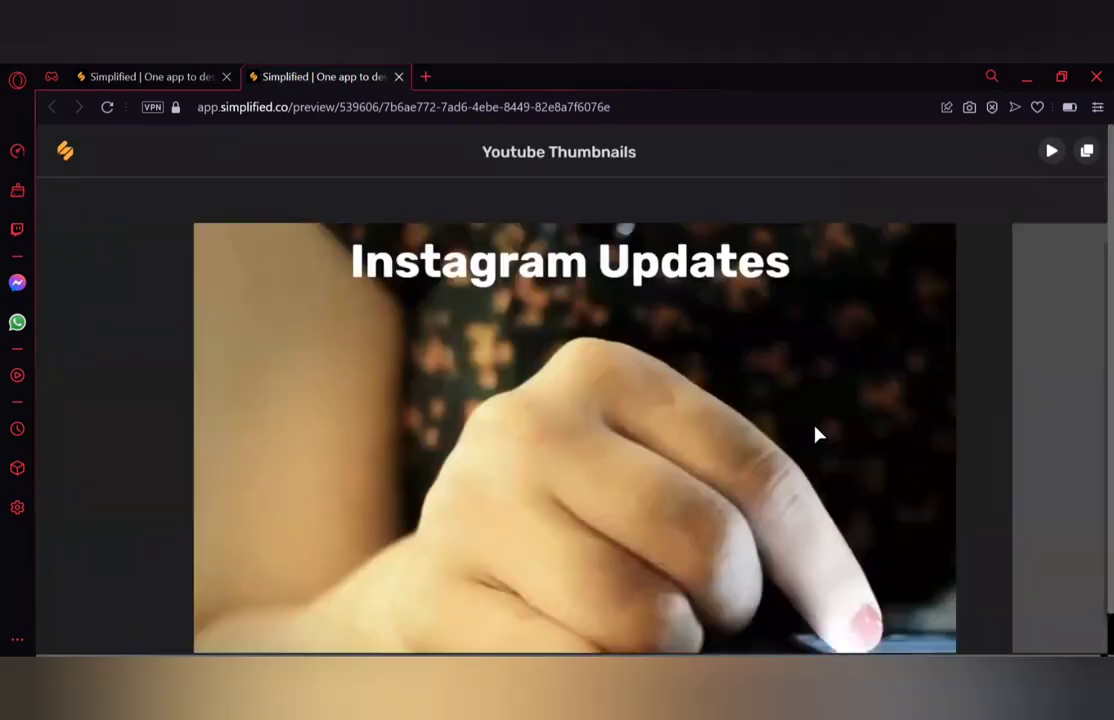
pyautogui.moveTo(883, 447); pyautogui.dragTo(517, 472)
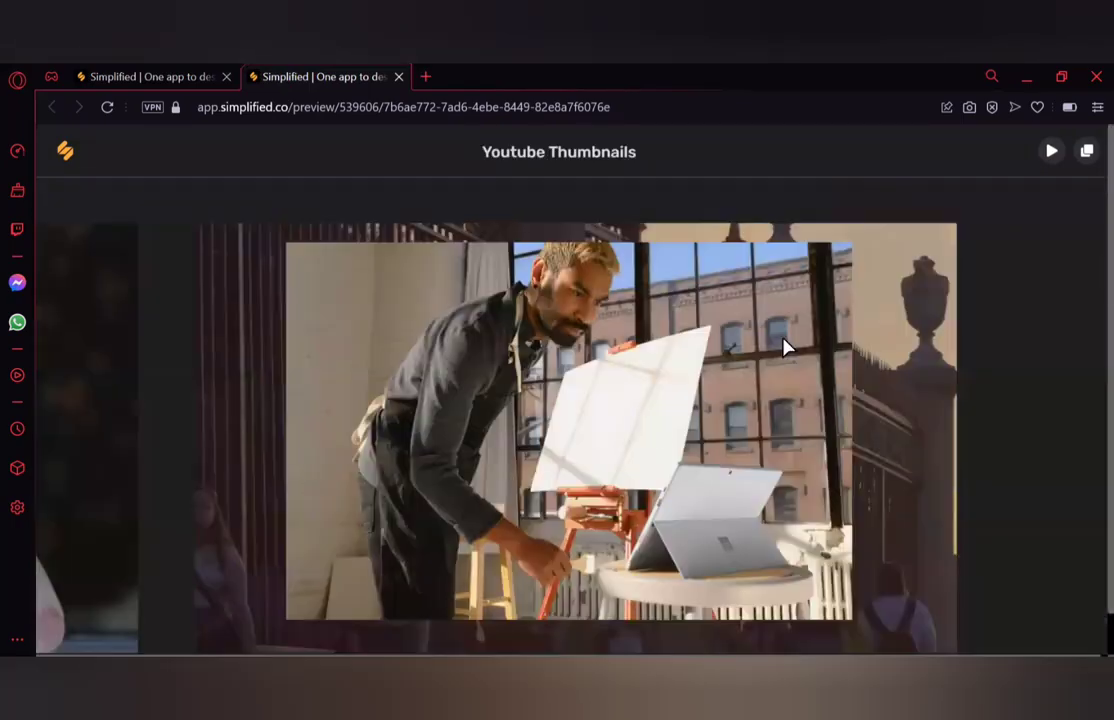
pyautogui.click(1051, 150)
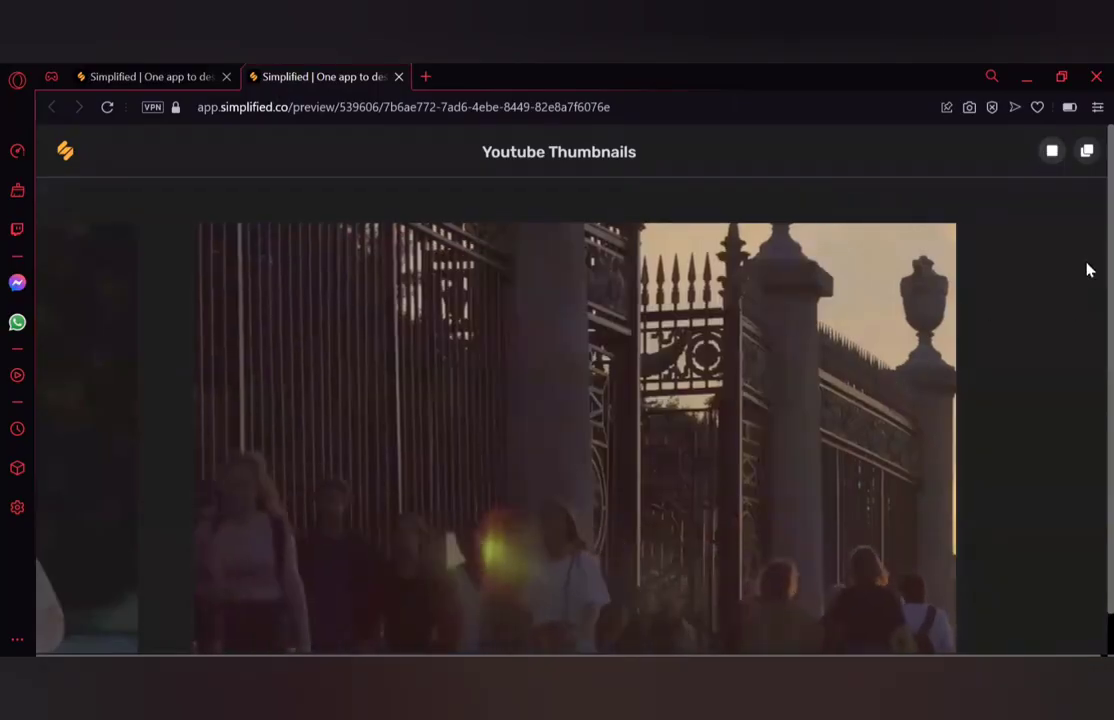
pyautogui.scroll(-1, 1087, 290)
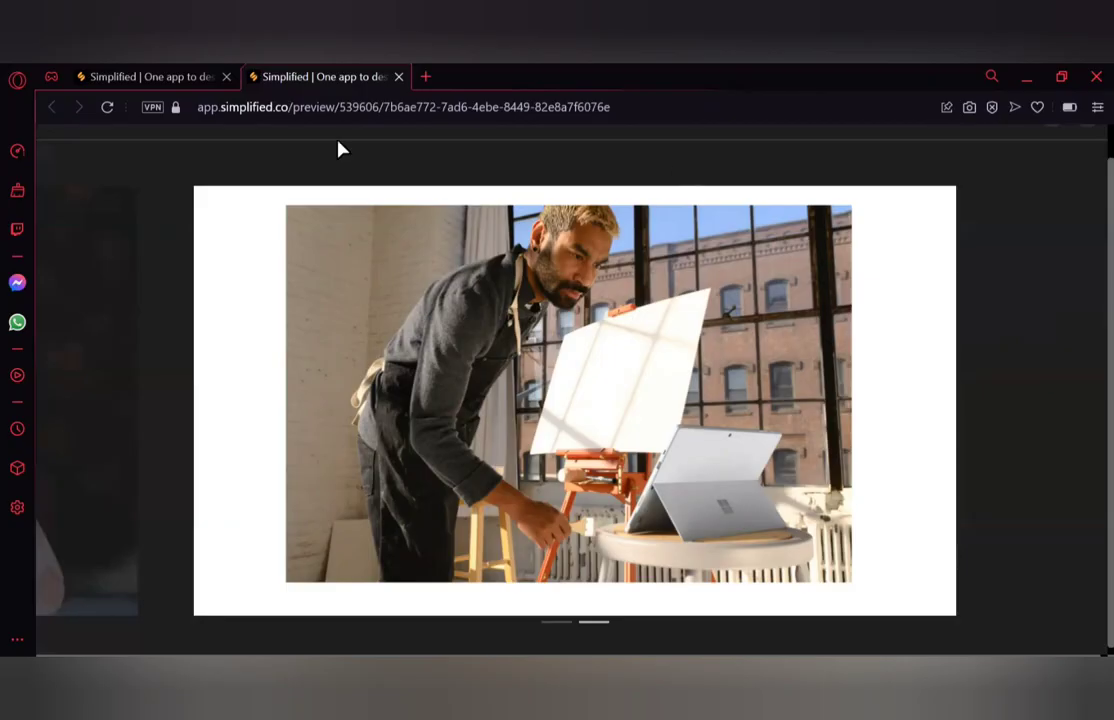
pyautogui.click(398, 76)
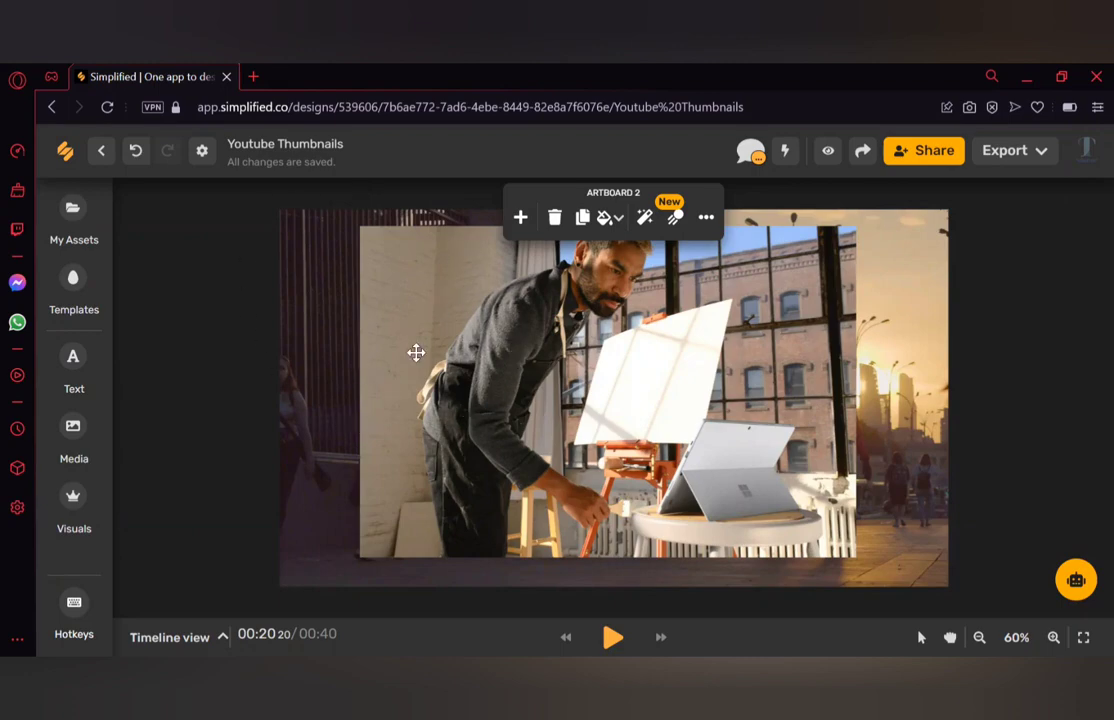
# Export the design as a Video and dismiss the rendering notification
pyautogui.click(1008, 152)
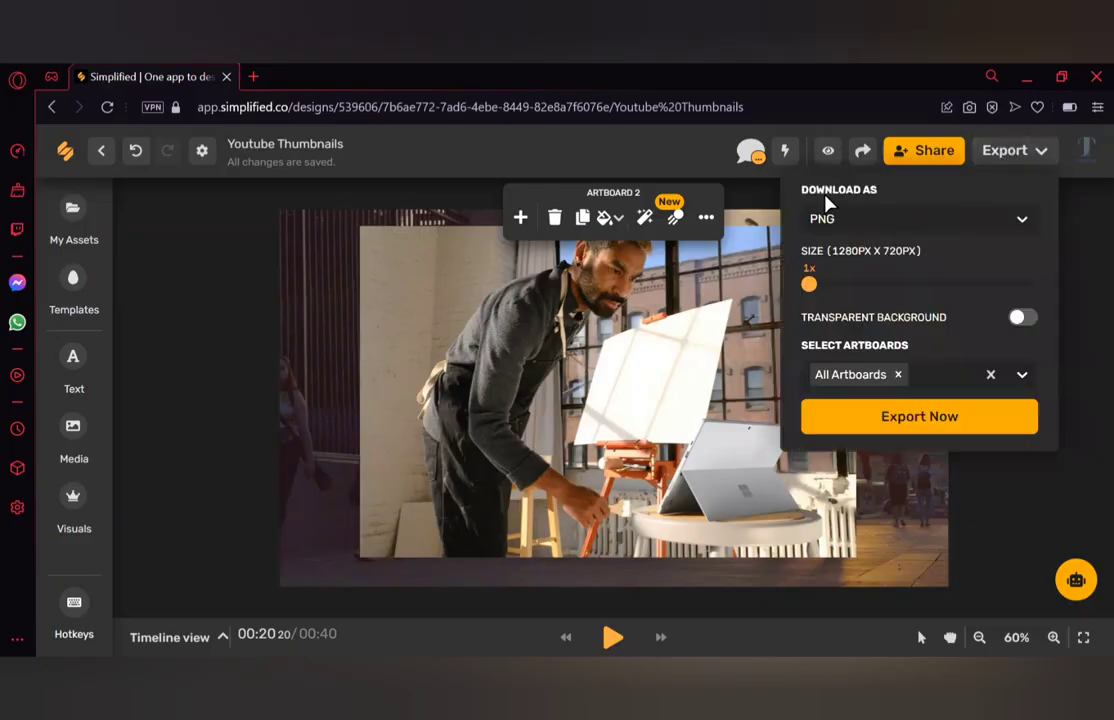
pyautogui.click(1024, 220)
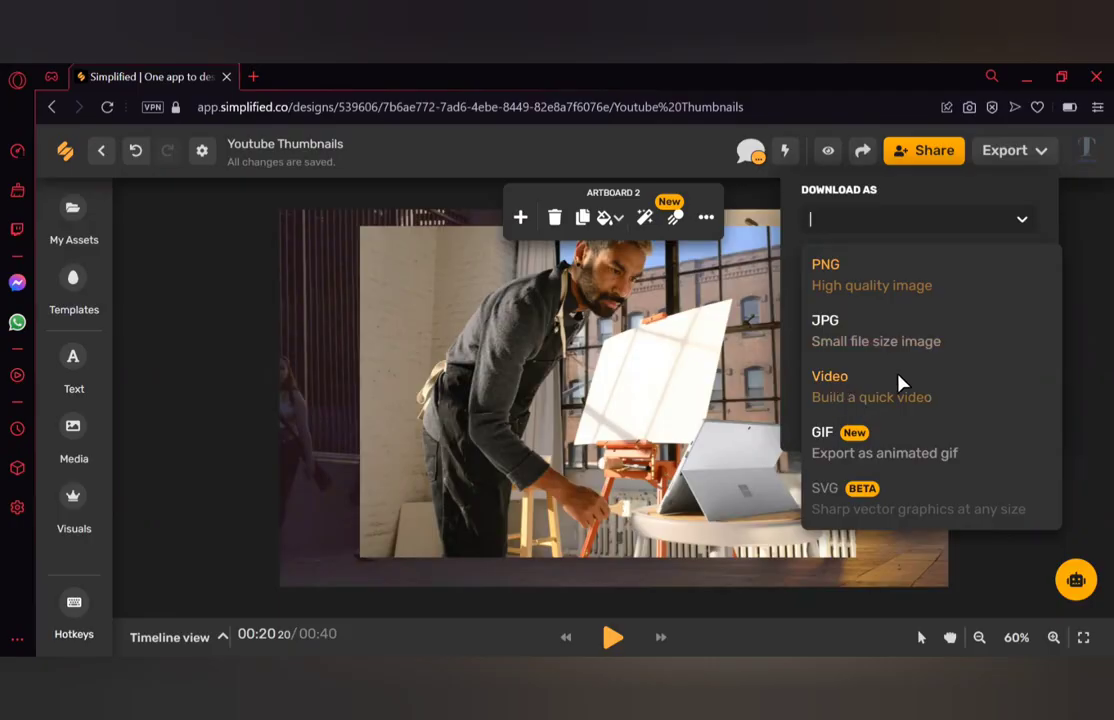
pyautogui.click(834, 390)
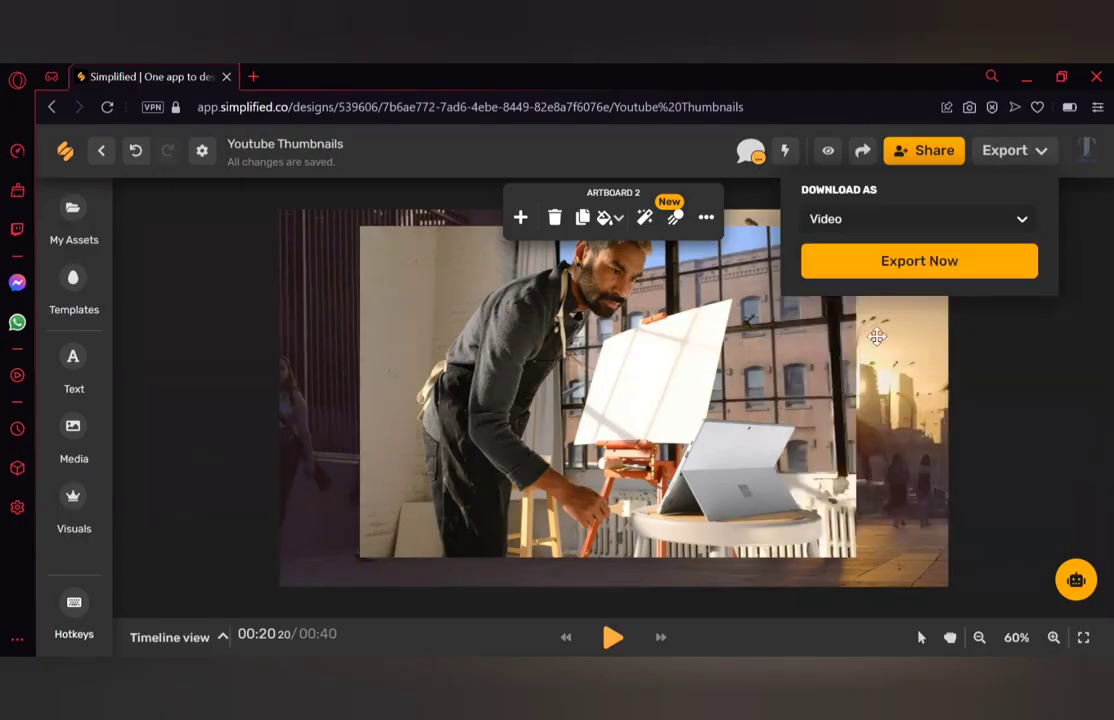
pyautogui.click(939, 266)
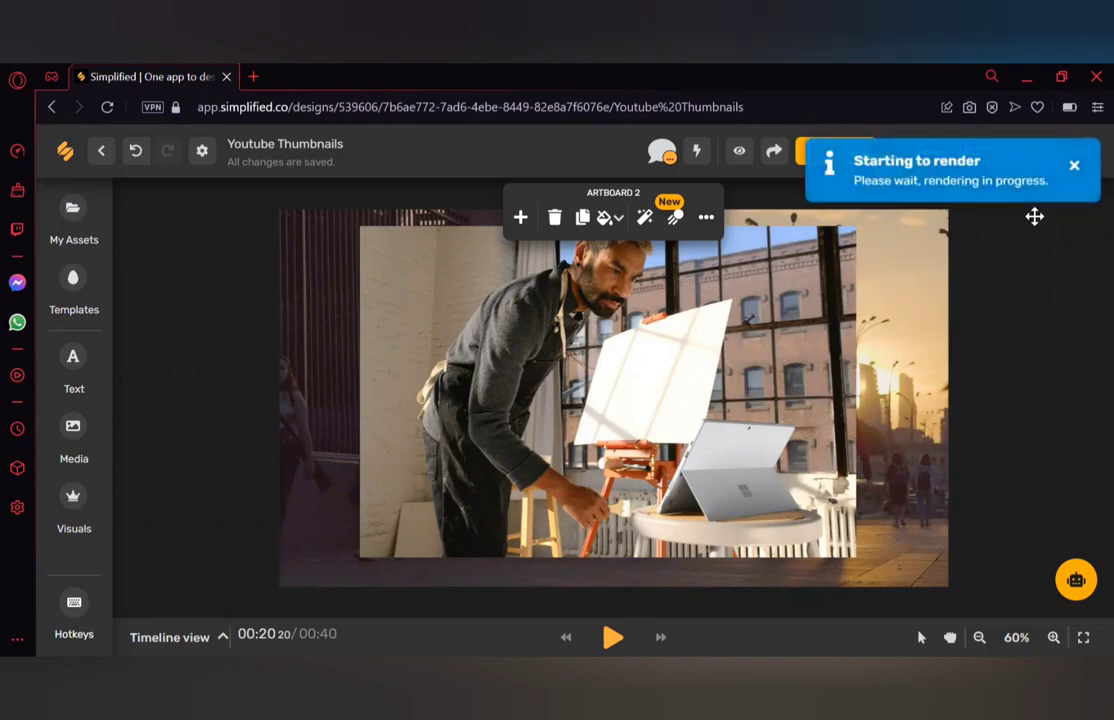
pyautogui.click(1074, 166)
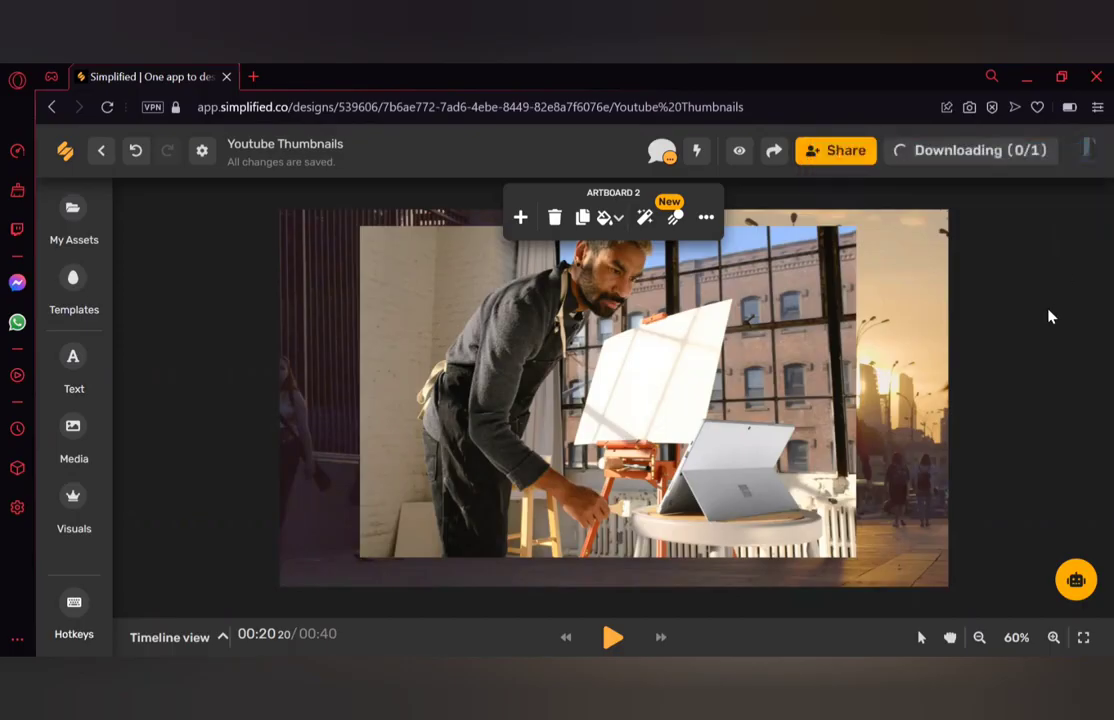